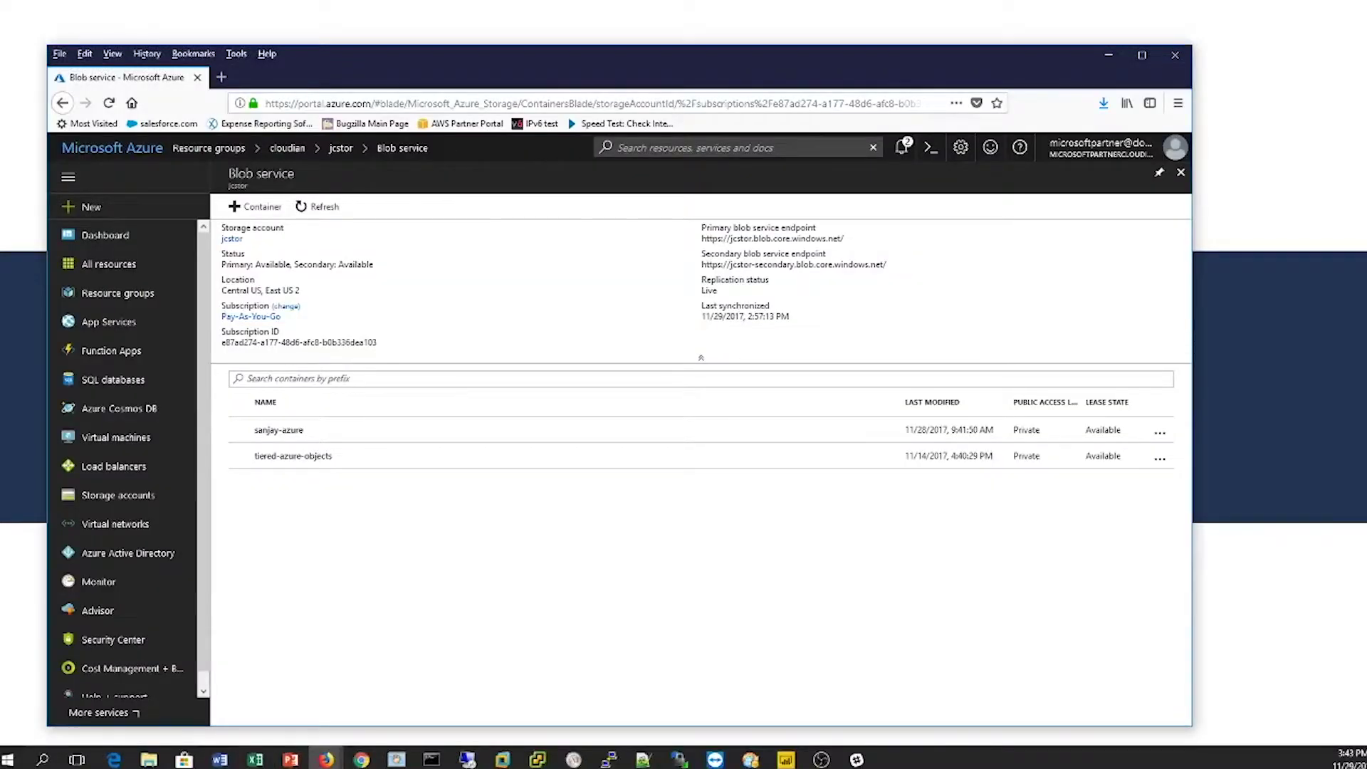
In the Azure portal, browse the cloudian resource group to the jcstor storage account's blob containers
{"action": "left_click", "coordinate": [106, 305]}
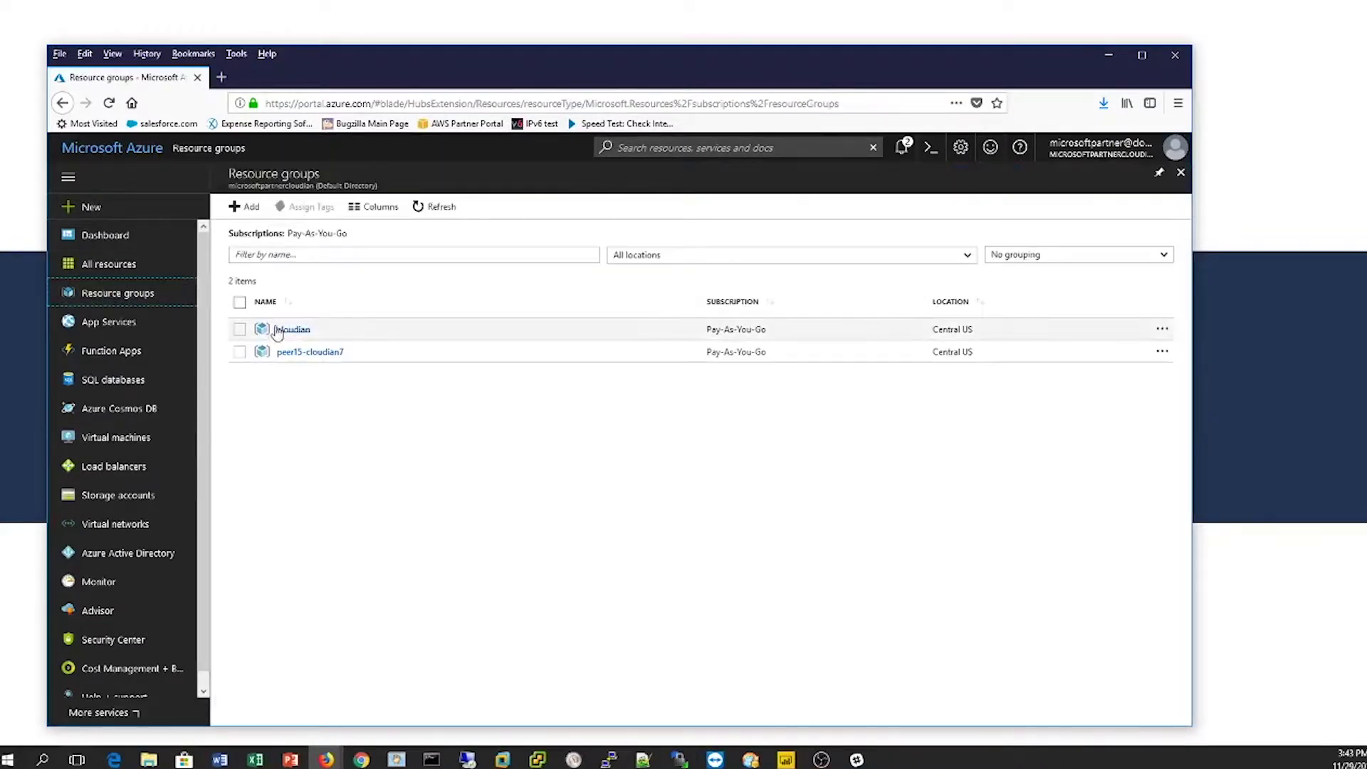
{"action": "left_click", "coordinate": [320, 355]}
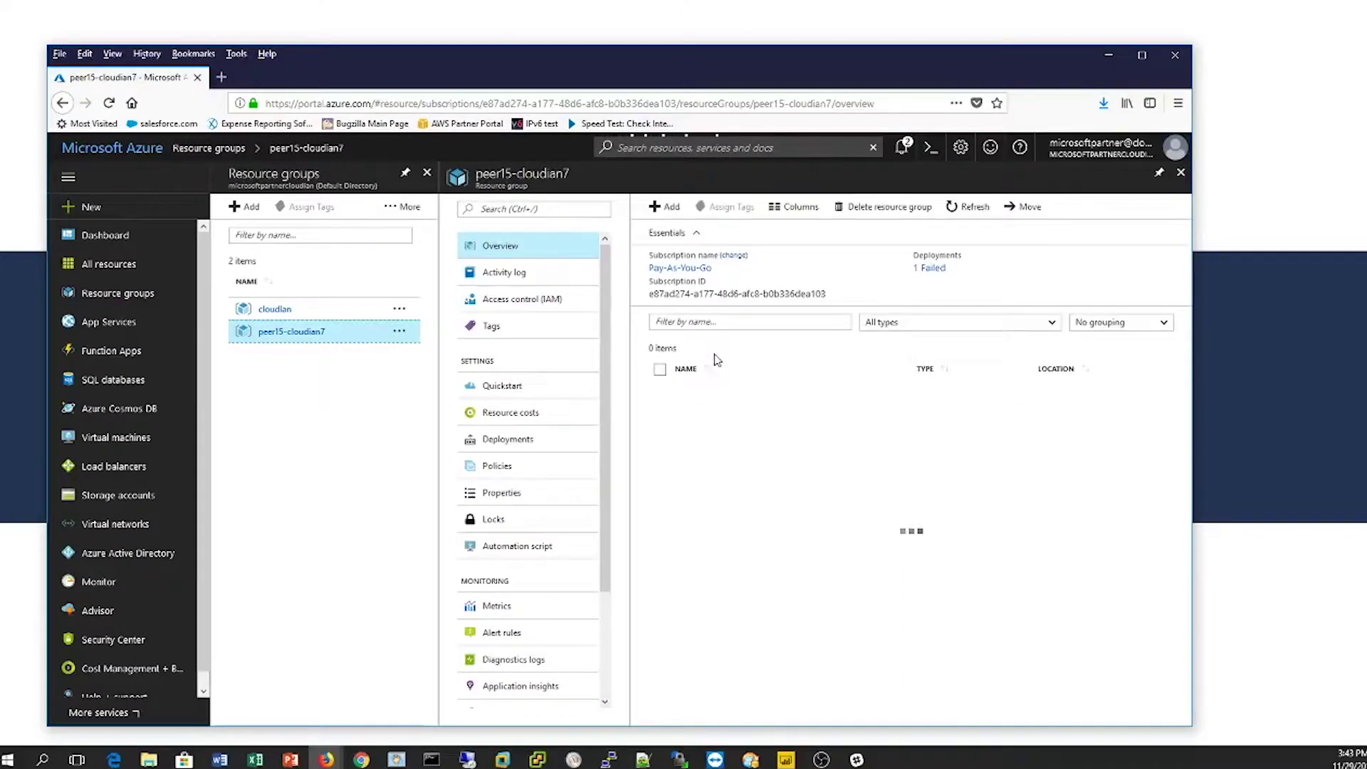
{"action": "scroll", "coordinate": [776, 491], "scroll_direction": "down", "scroll_amount": 3}
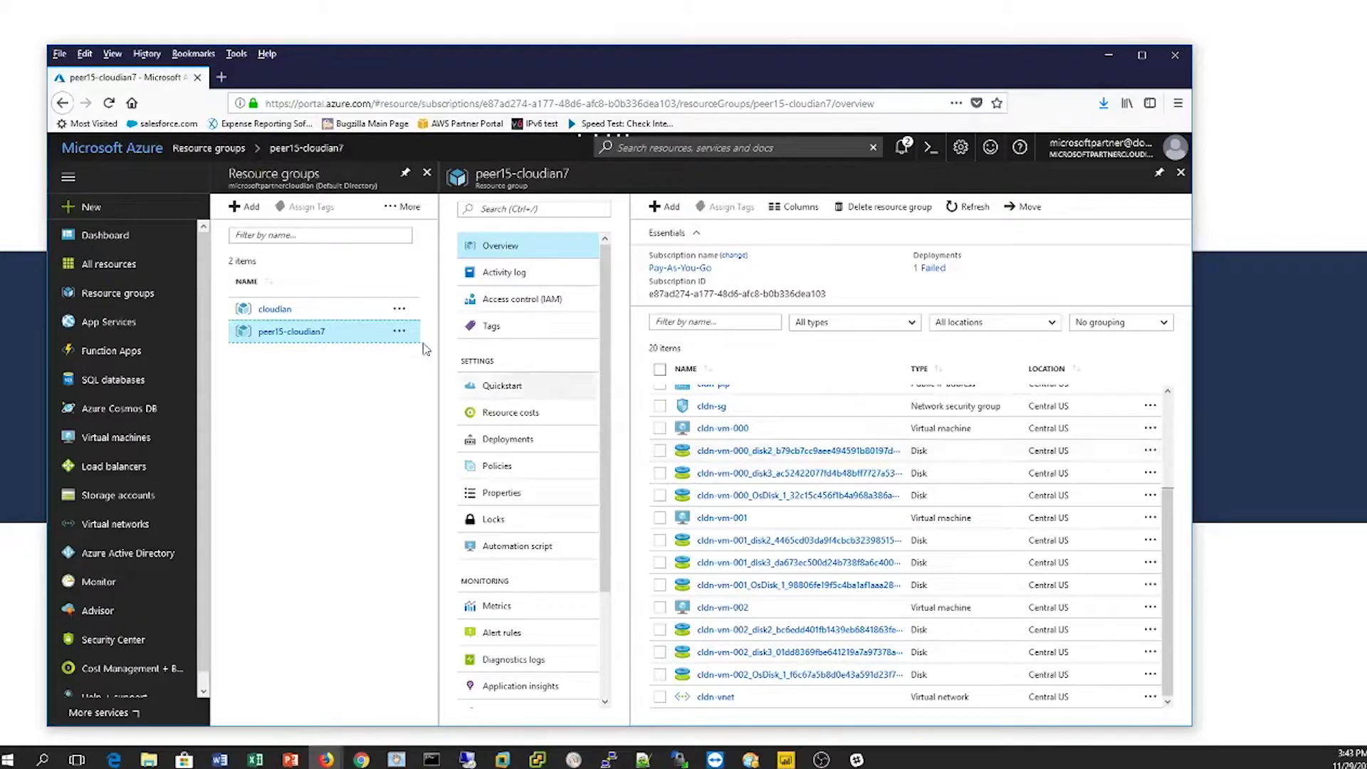
{"action": "left_click", "coordinate": [274, 310]}
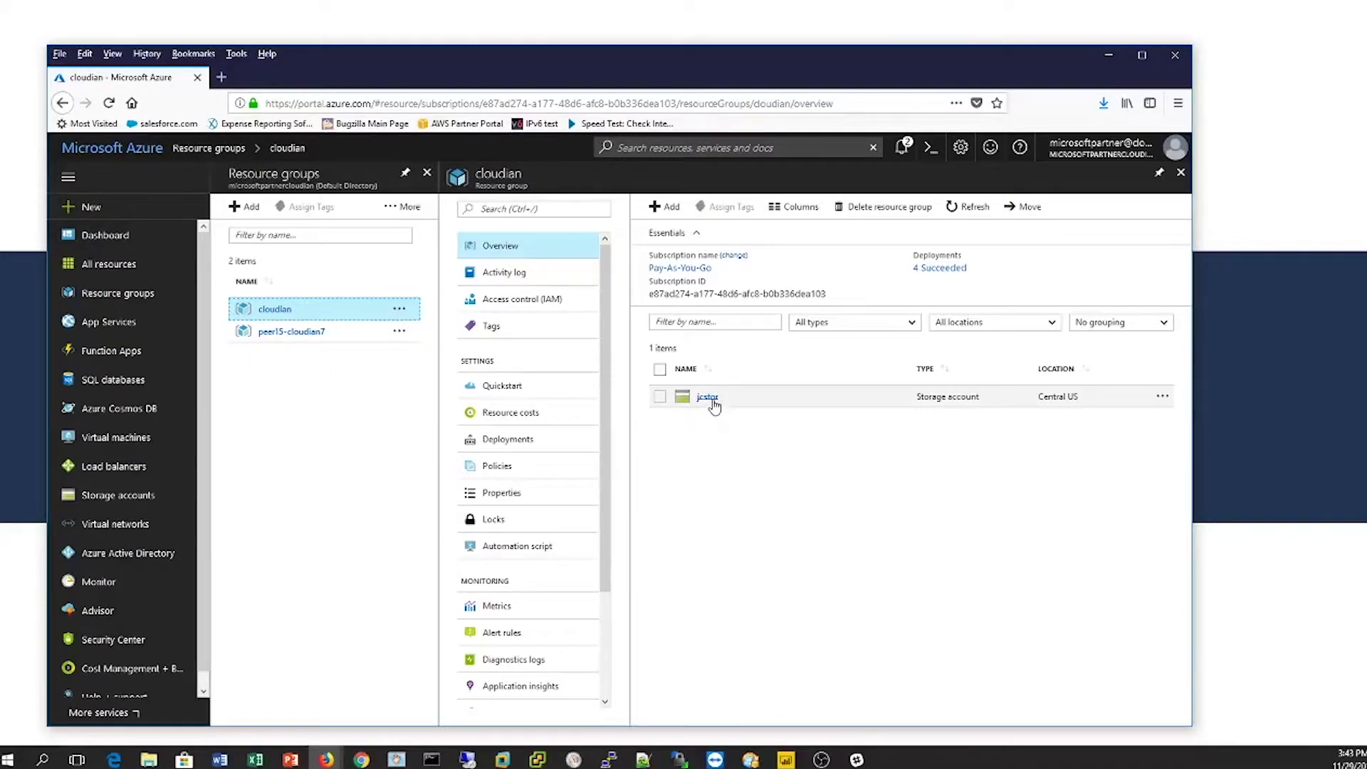
{"action": "left_click", "coordinate": [710, 398]}
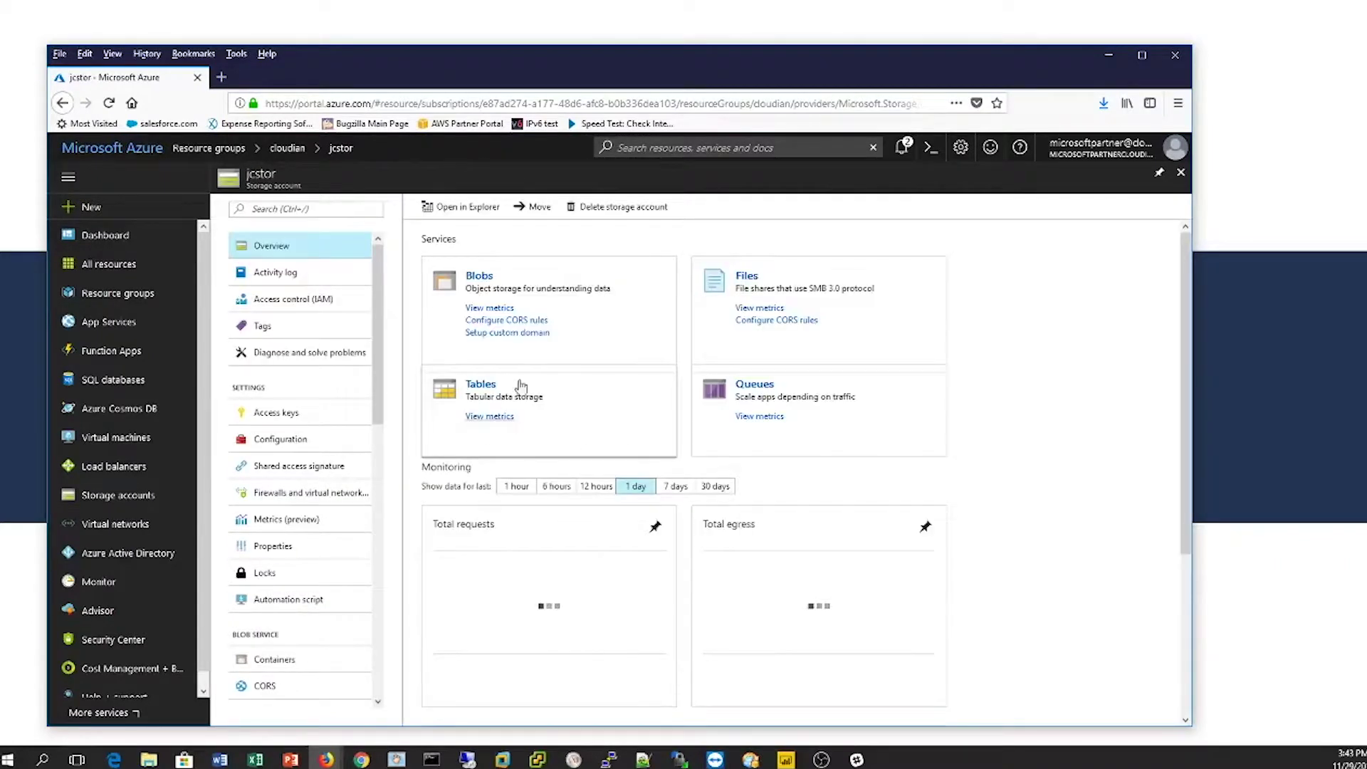
{"action": "left_click", "coordinate": [484, 282]}
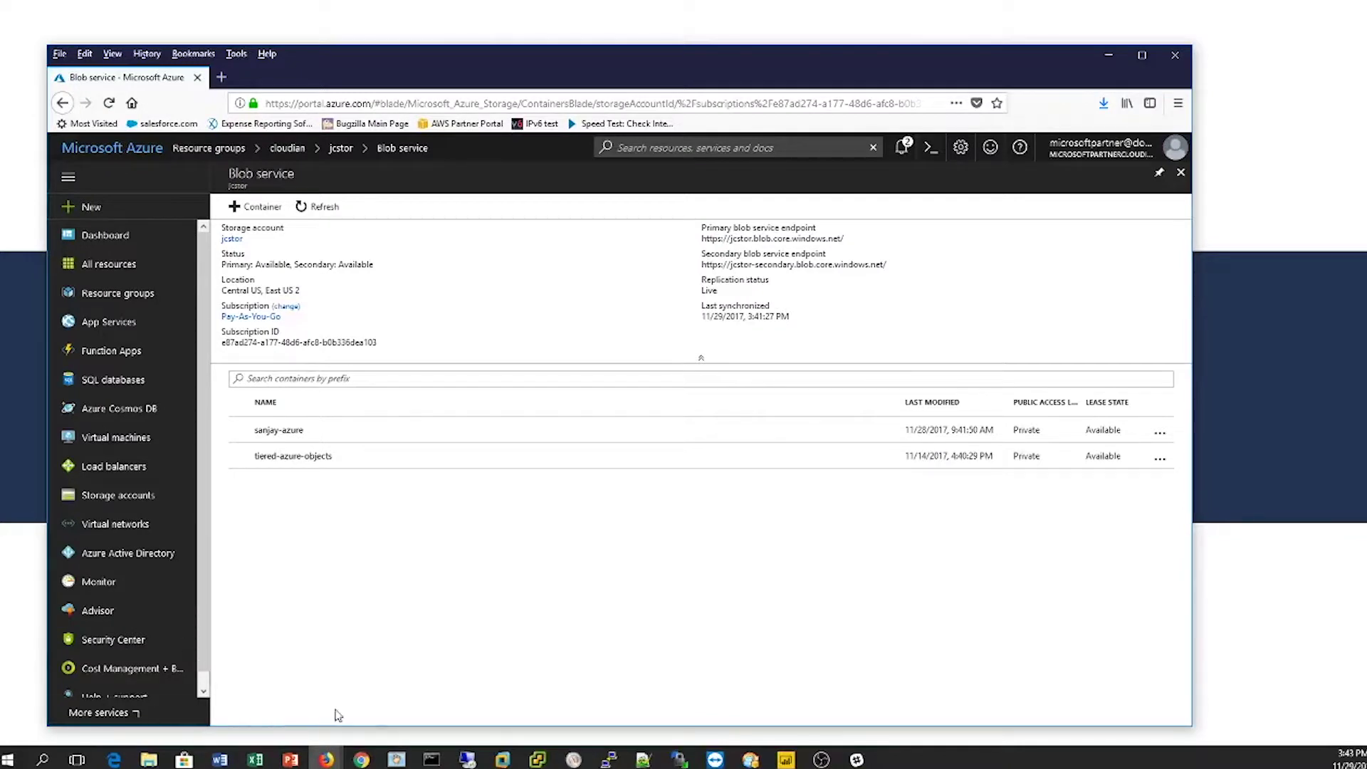
Sign in to Cloudian under the System Admin group with the saved administrator login
{"action": "left_click", "coordinate": [326, 760]}
{"action": "left_click", "coordinate": [401, 710]}
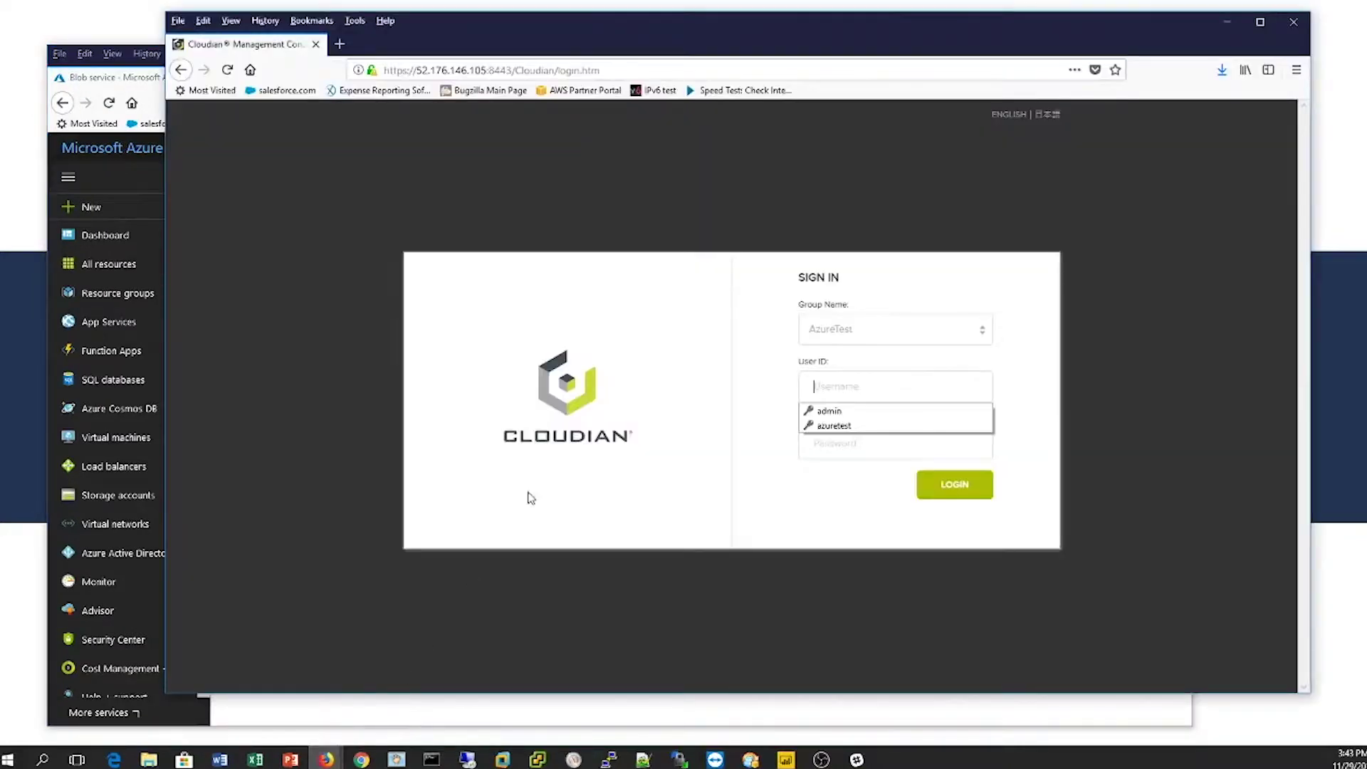
{"action": "left_click", "coordinate": [865, 332]}
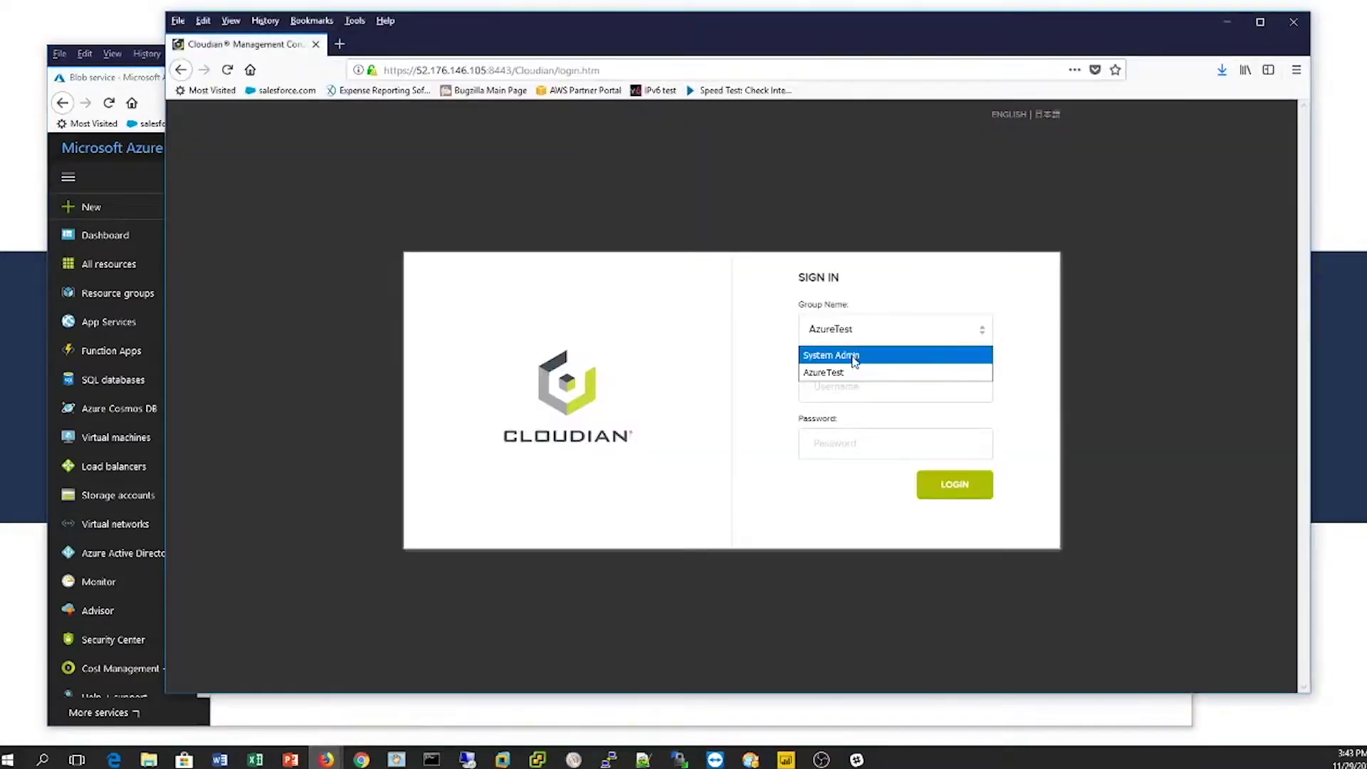
{"action": "left_click", "coordinate": [854, 355]}
{"action": "left_click", "coordinate": [839, 387]}
{"action": "type", "text": "a"}
{"action": "left_click", "coordinate": [842, 416]}
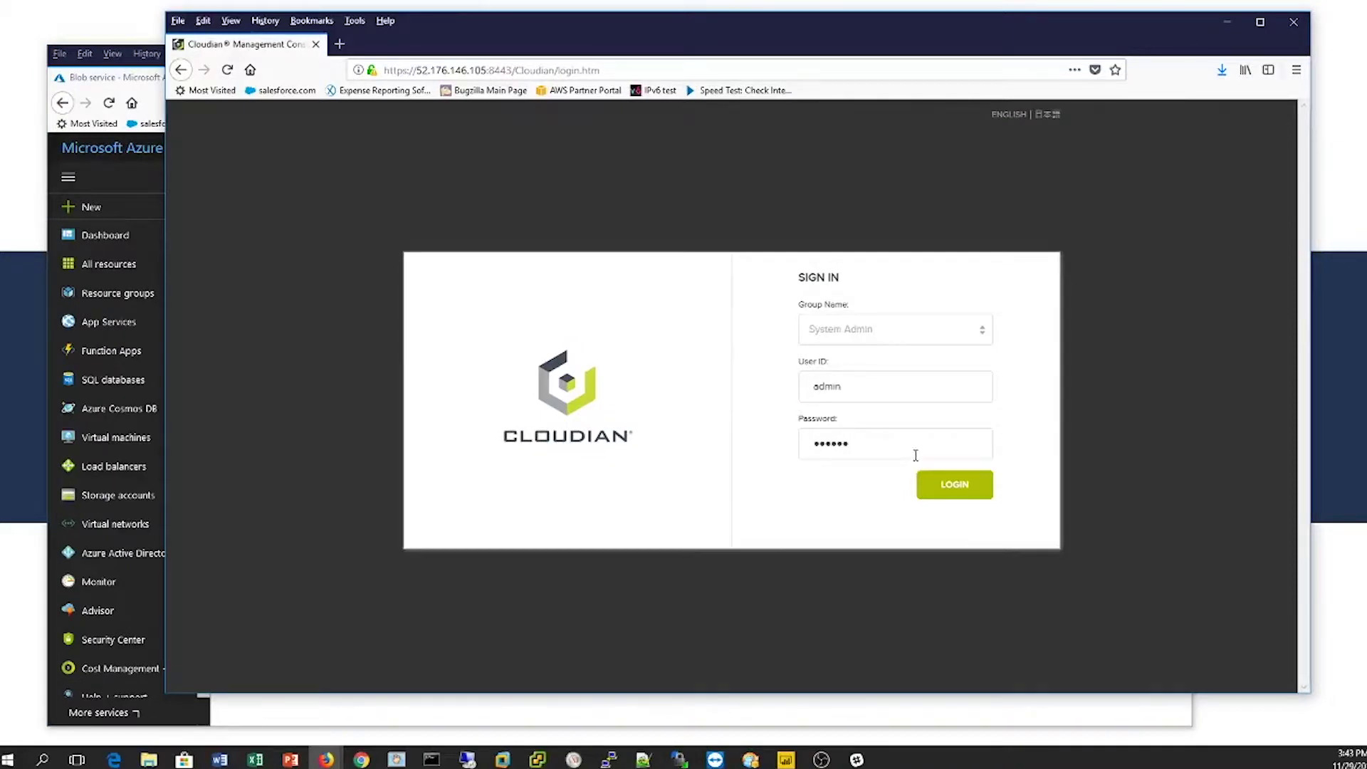
{"action": "left_click", "coordinate": [962, 485]}
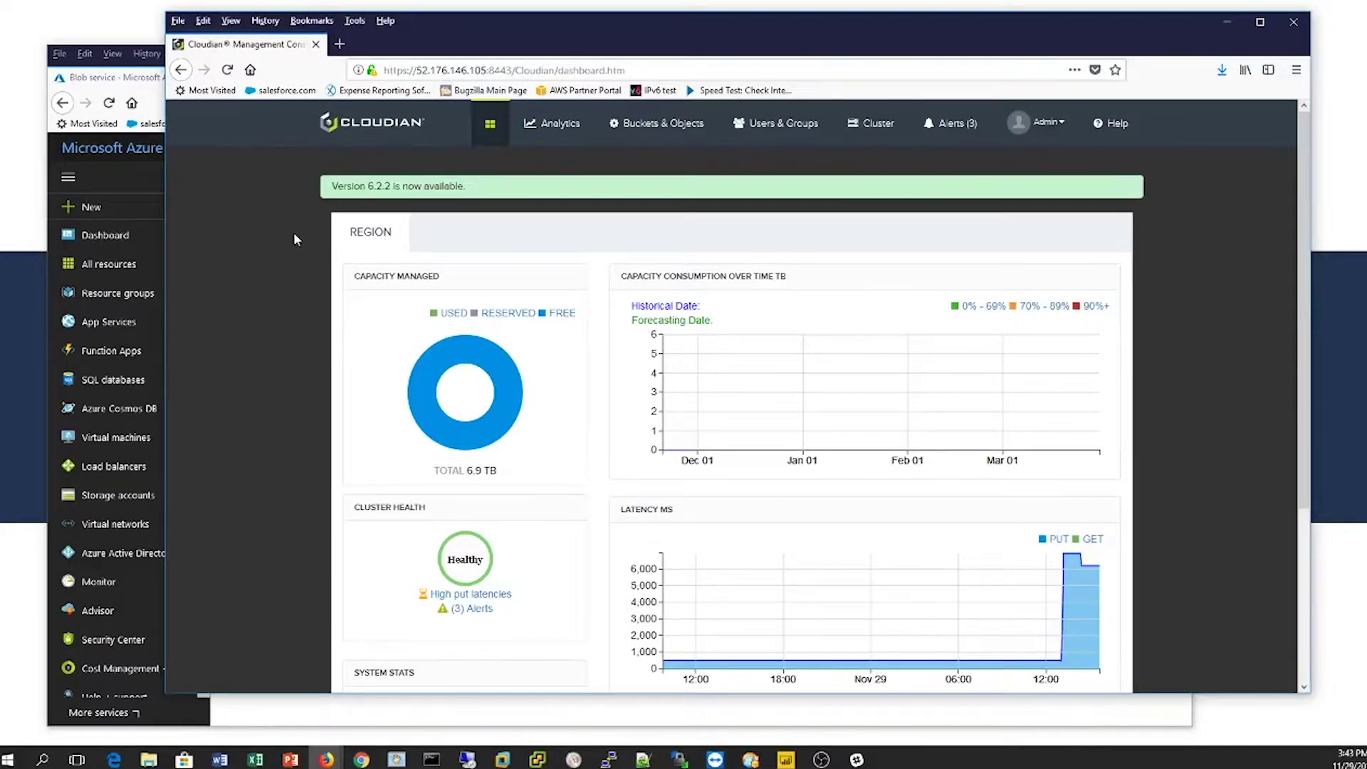
View the Cluster's Data Centers page showing DC1 with three healthy HyperStore nodes
{"action": "left_click", "coordinate": [872, 124]}
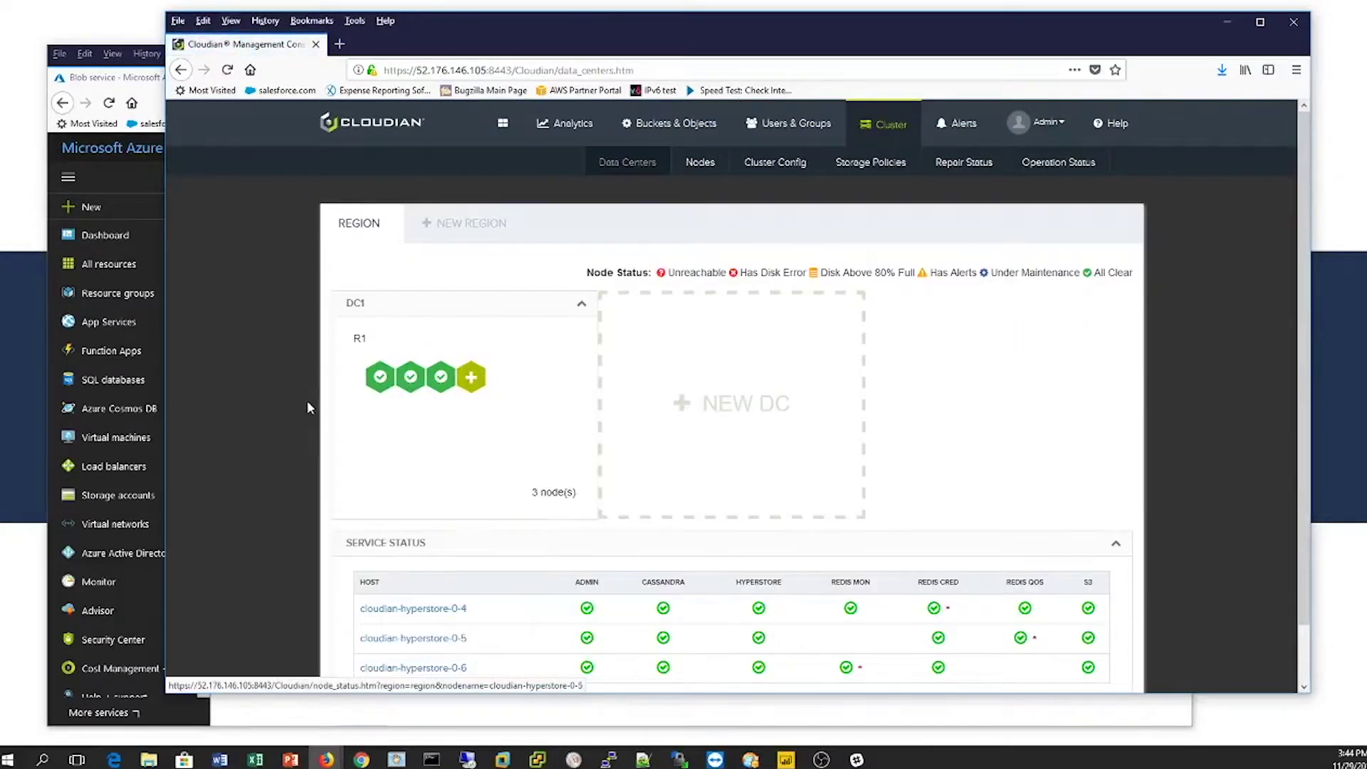
{"action": "scroll", "coordinate": [303, 403], "scroll_direction": "down", "scroll_amount": 2}
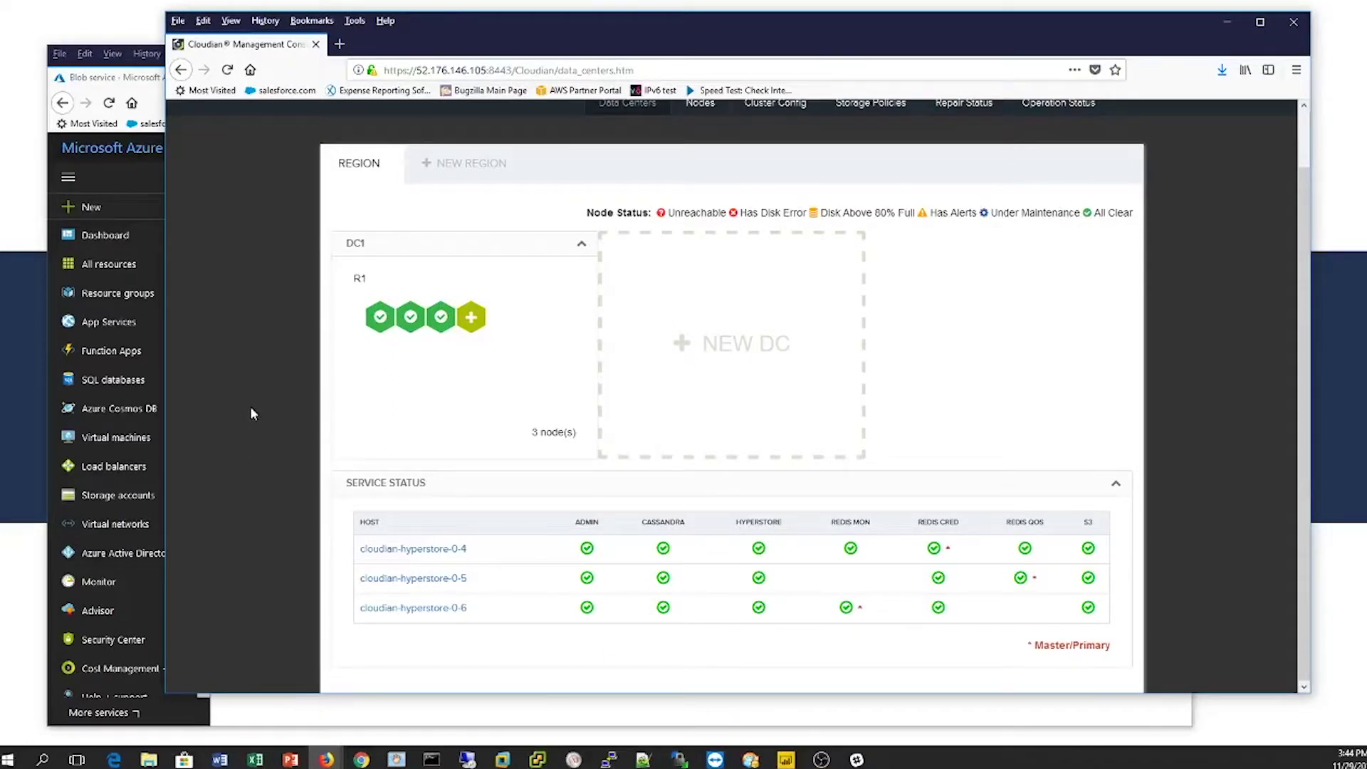
{"action": "scroll", "coordinate": [251, 407], "scroll_direction": "up", "scroll_amount": 2}
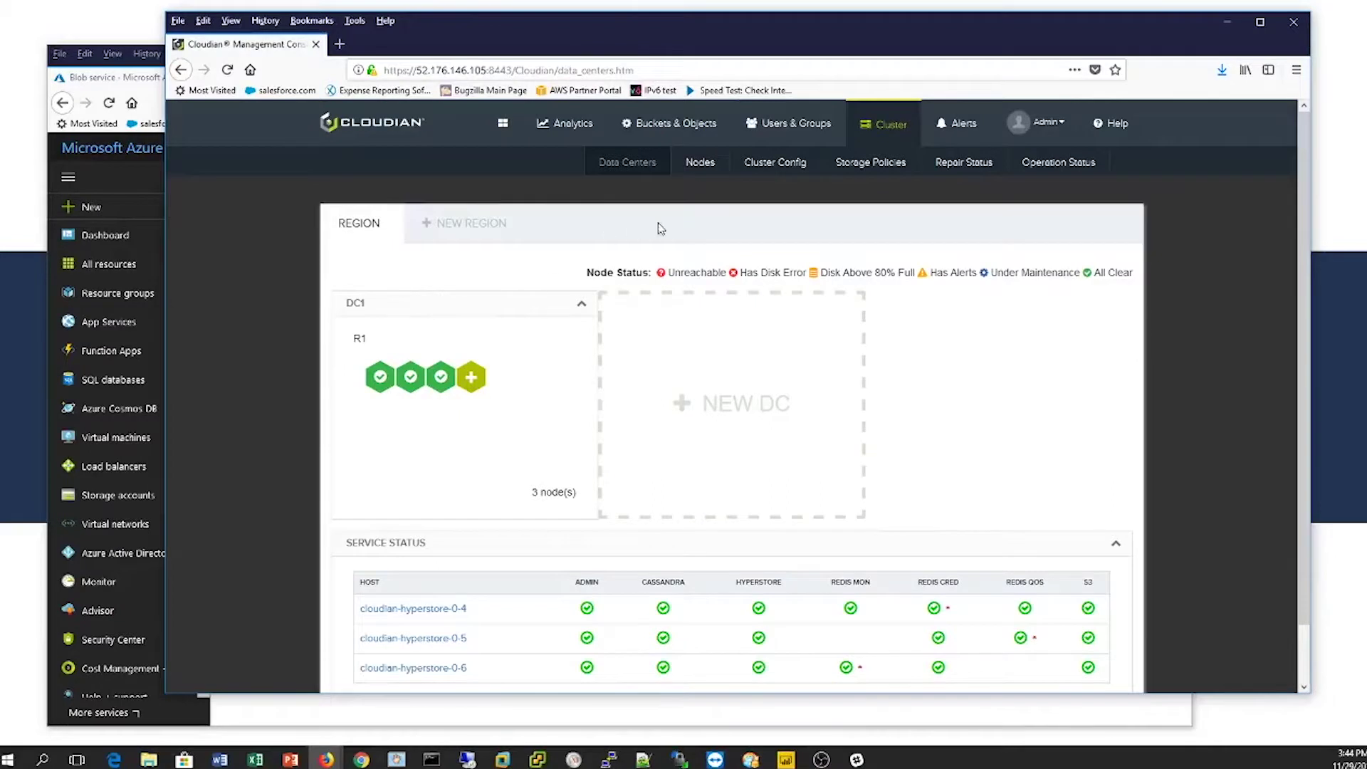
Set Auto-Tiering to Enabled in Cluster Configuration Settings and save it
{"action": "left_click", "coordinate": [774, 166]}
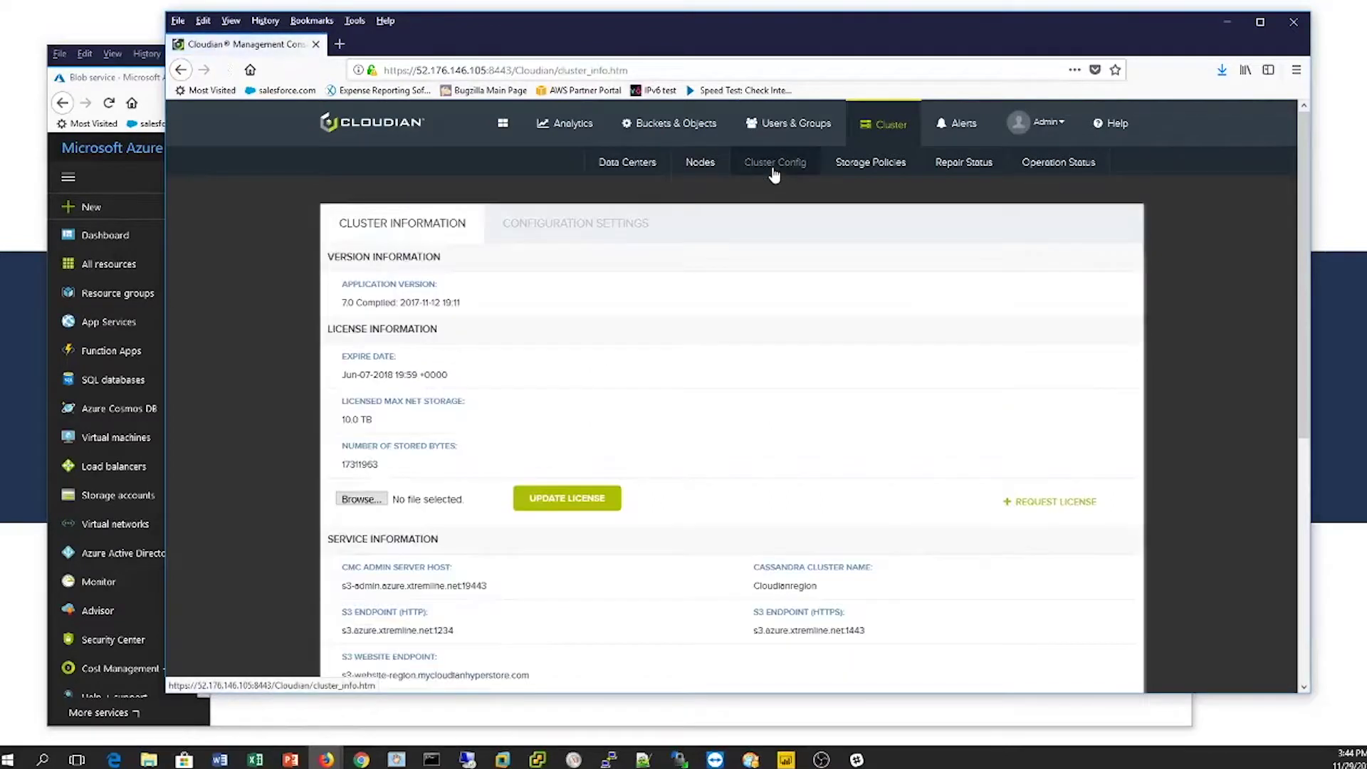
{"action": "left_click", "coordinate": [559, 235]}
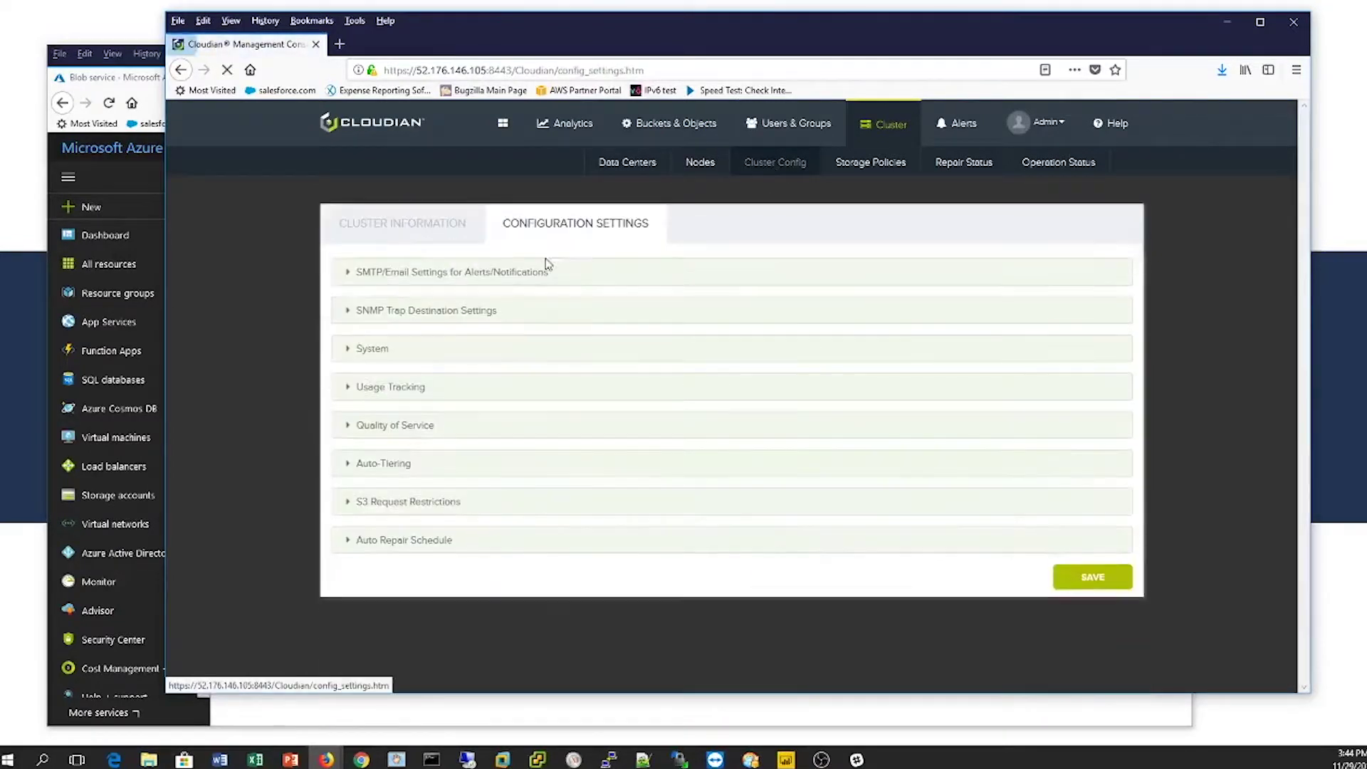
{"action": "left_click", "coordinate": [384, 467]}
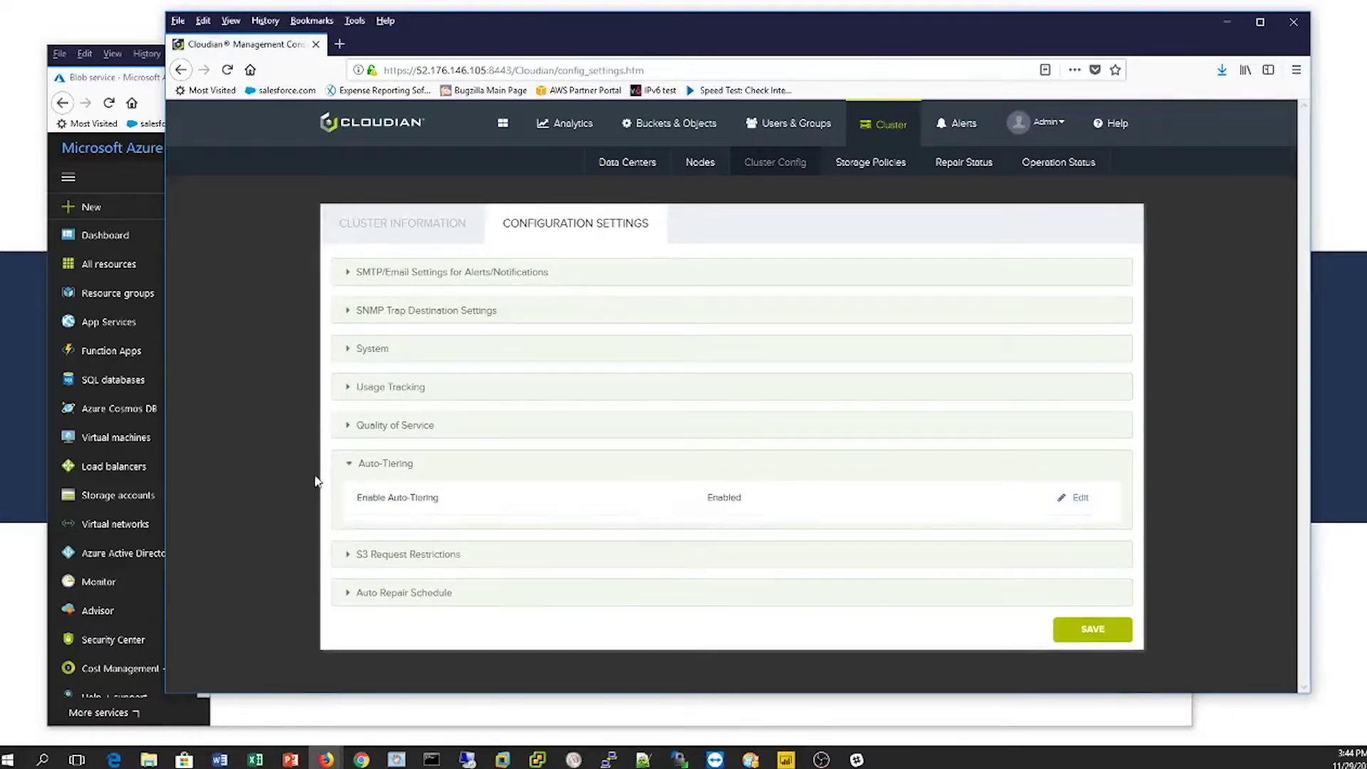
{"action": "left_click", "coordinate": [1081, 500]}
{"action": "left_click", "coordinate": [713, 501]}
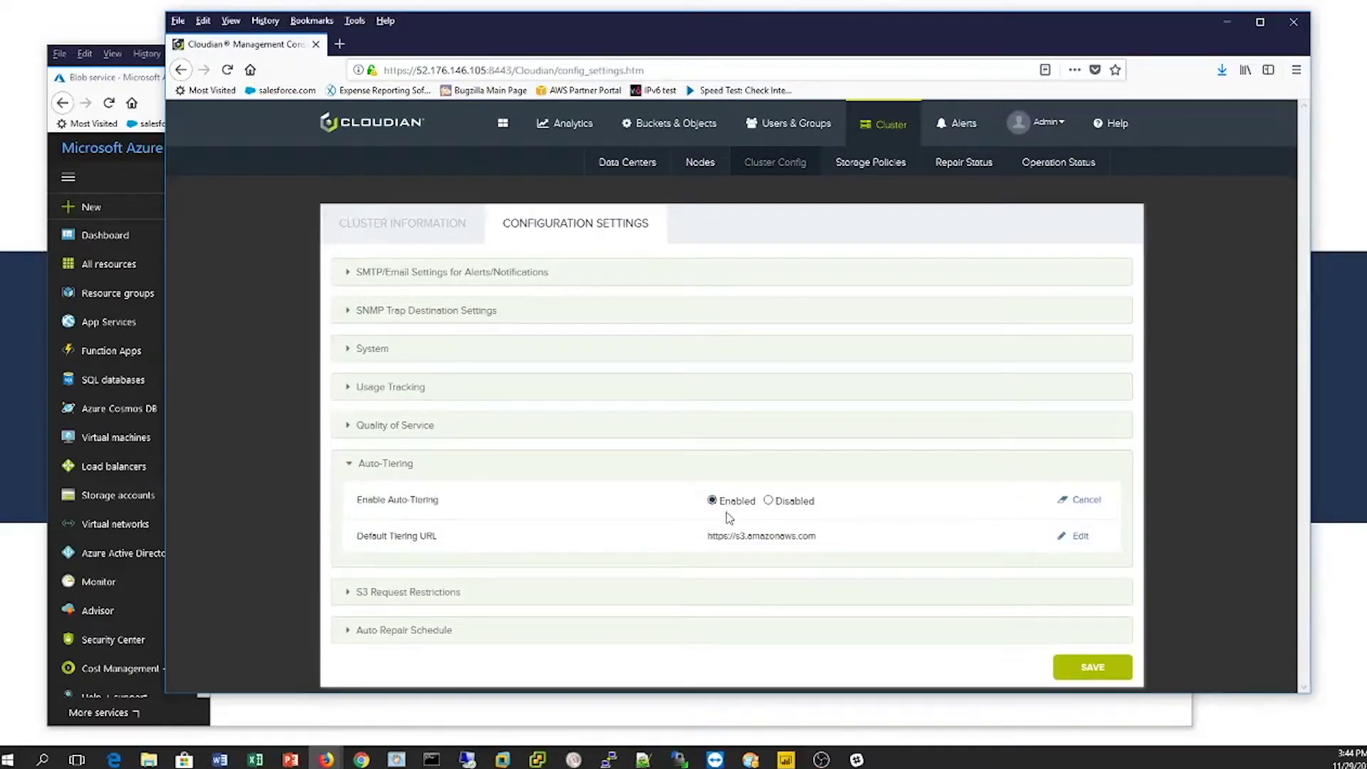
{"action": "left_click", "coordinate": [1086, 669]}
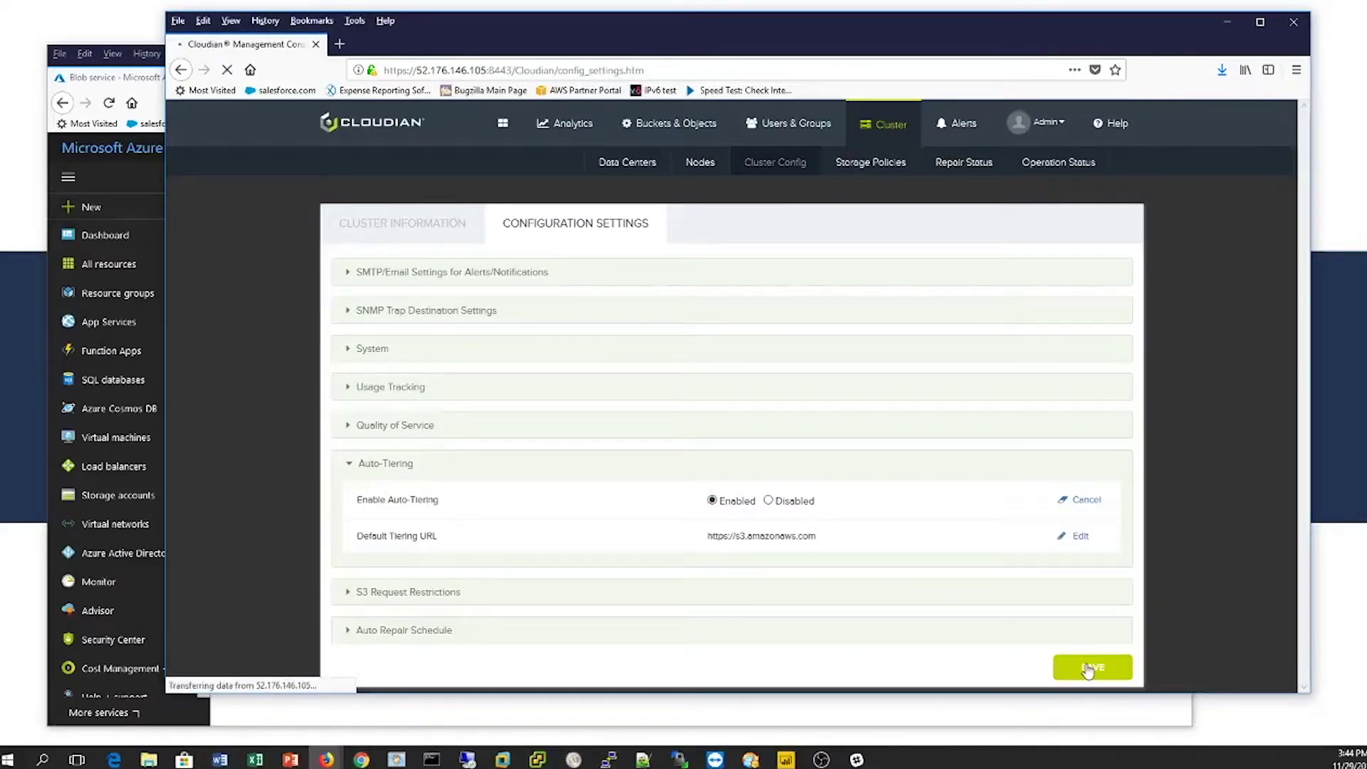
List the AzureTest group's two active users, then sign out of the console
{"action": "left_click", "coordinate": [798, 134]}
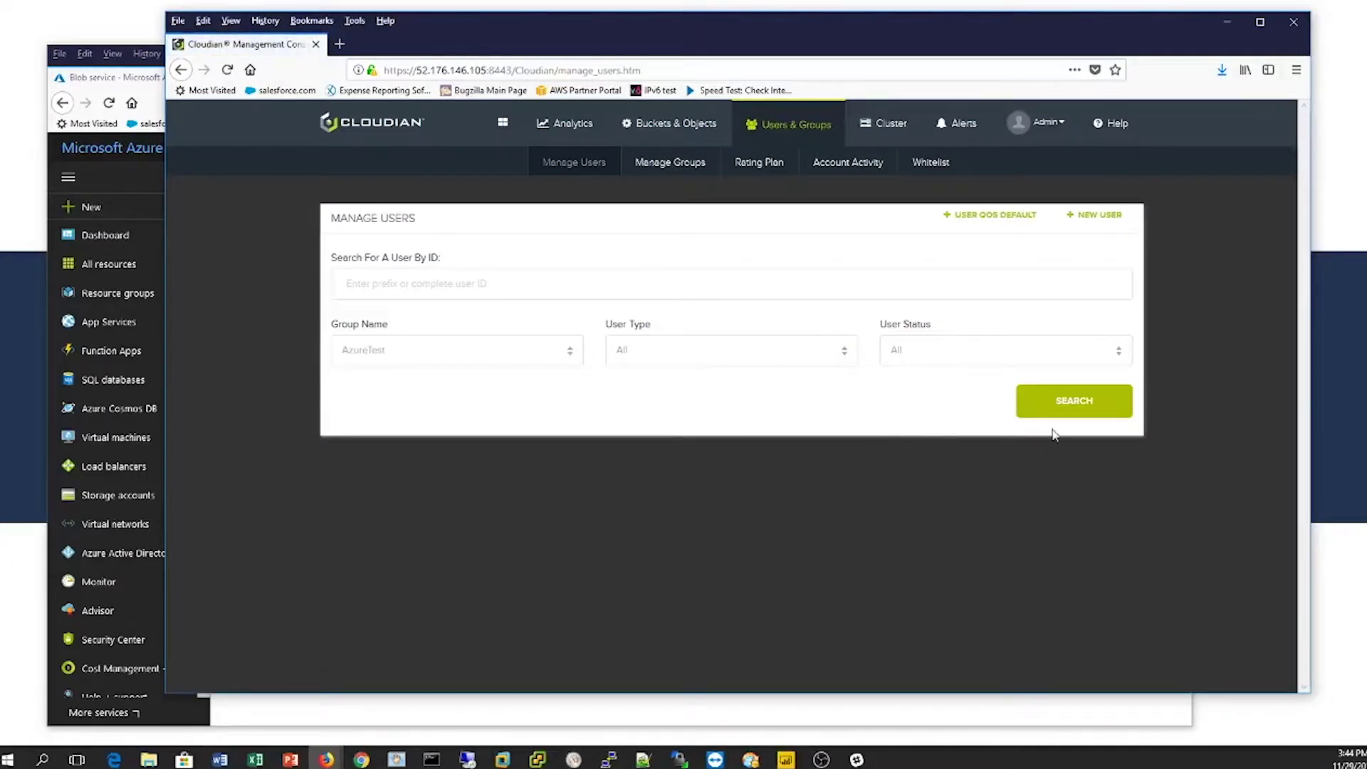
{"action": "left_click", "coordinate": [1071, 409]}
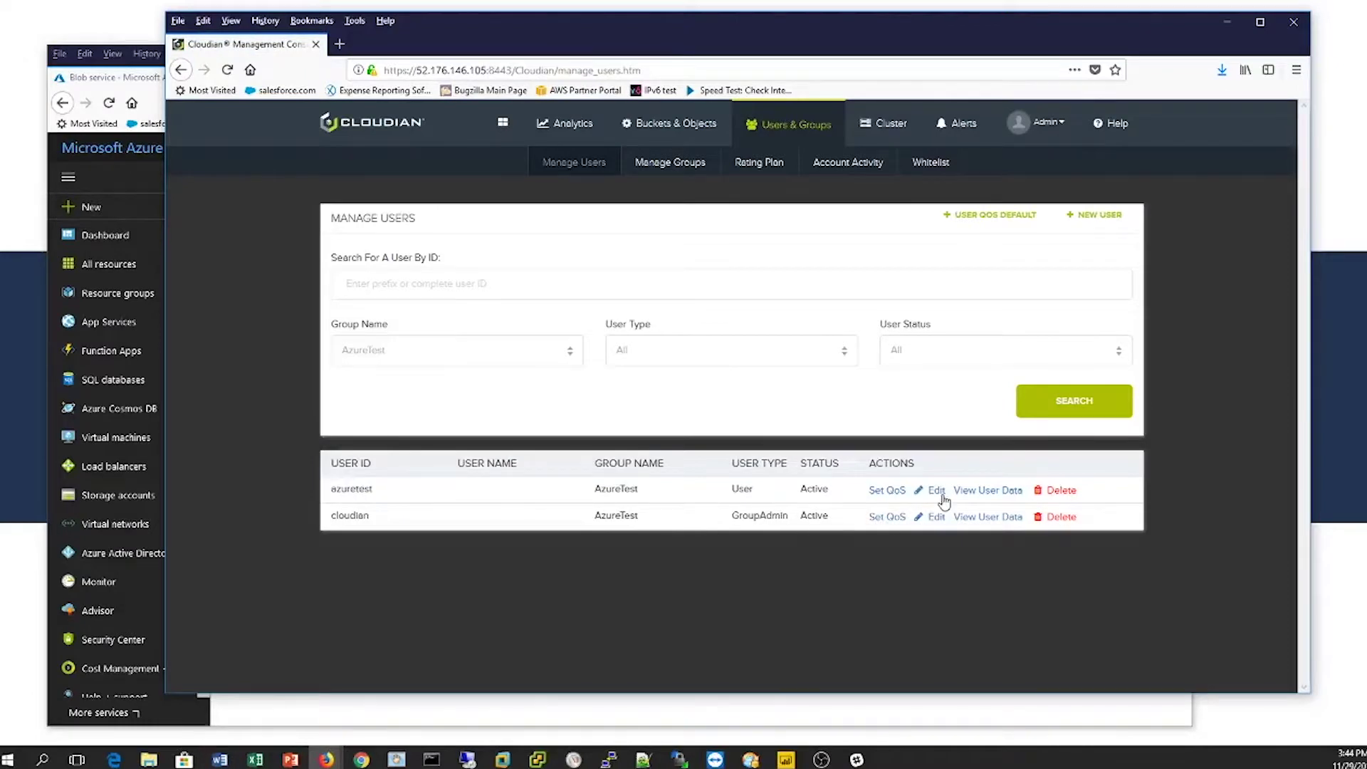
{"action": "left_click", "coordinate": [1044, 122]}
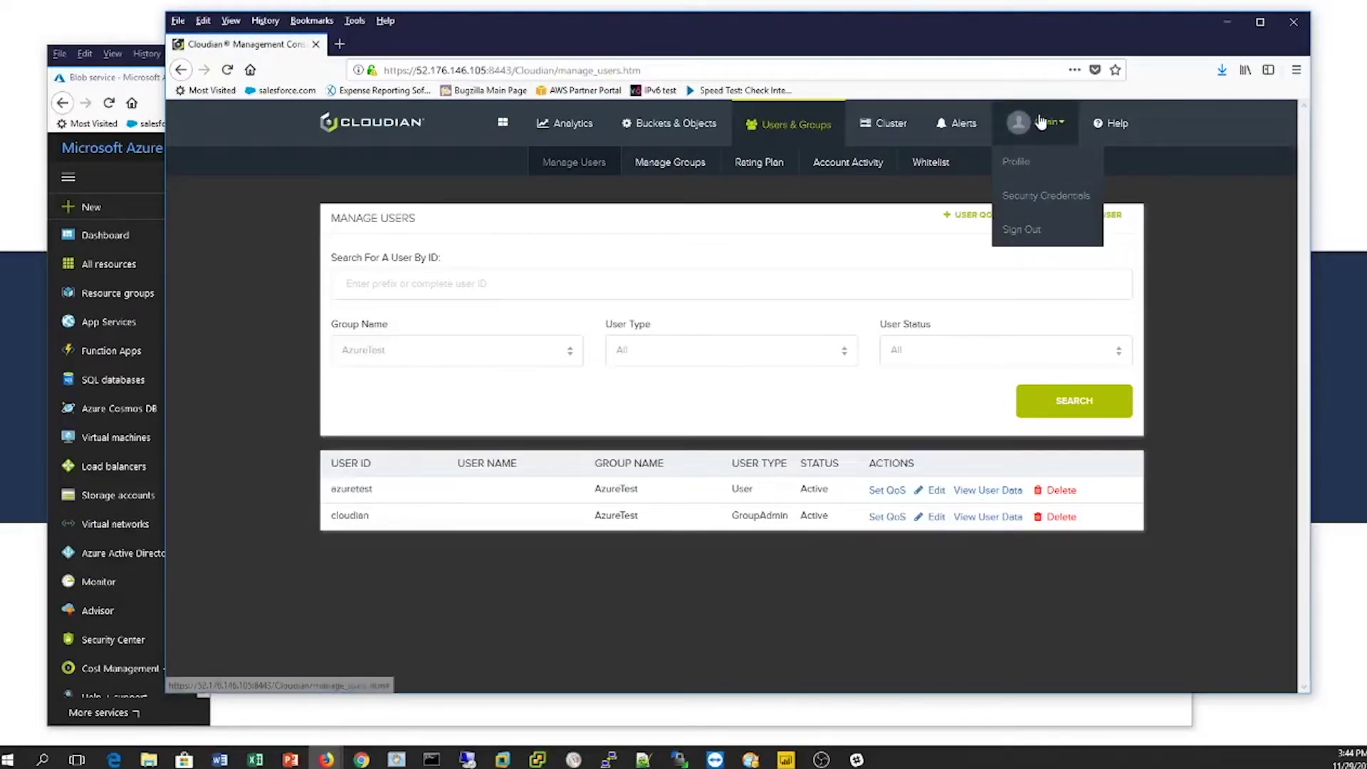
{"action": "left_click", "coordinate": [1023, 230]}
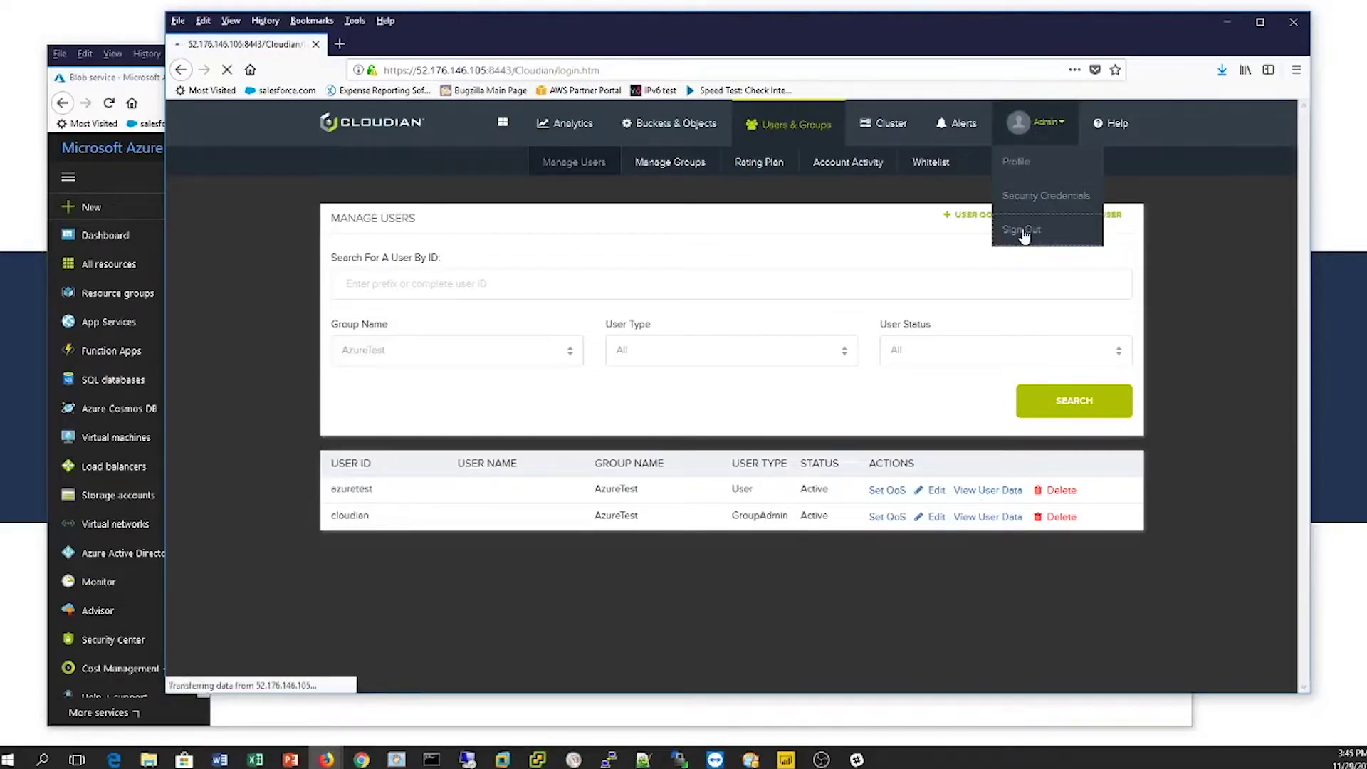
Sign in under the AzureTest group with the test user's saved login
{"action": "left_click", "coordinate": [883, 331]}
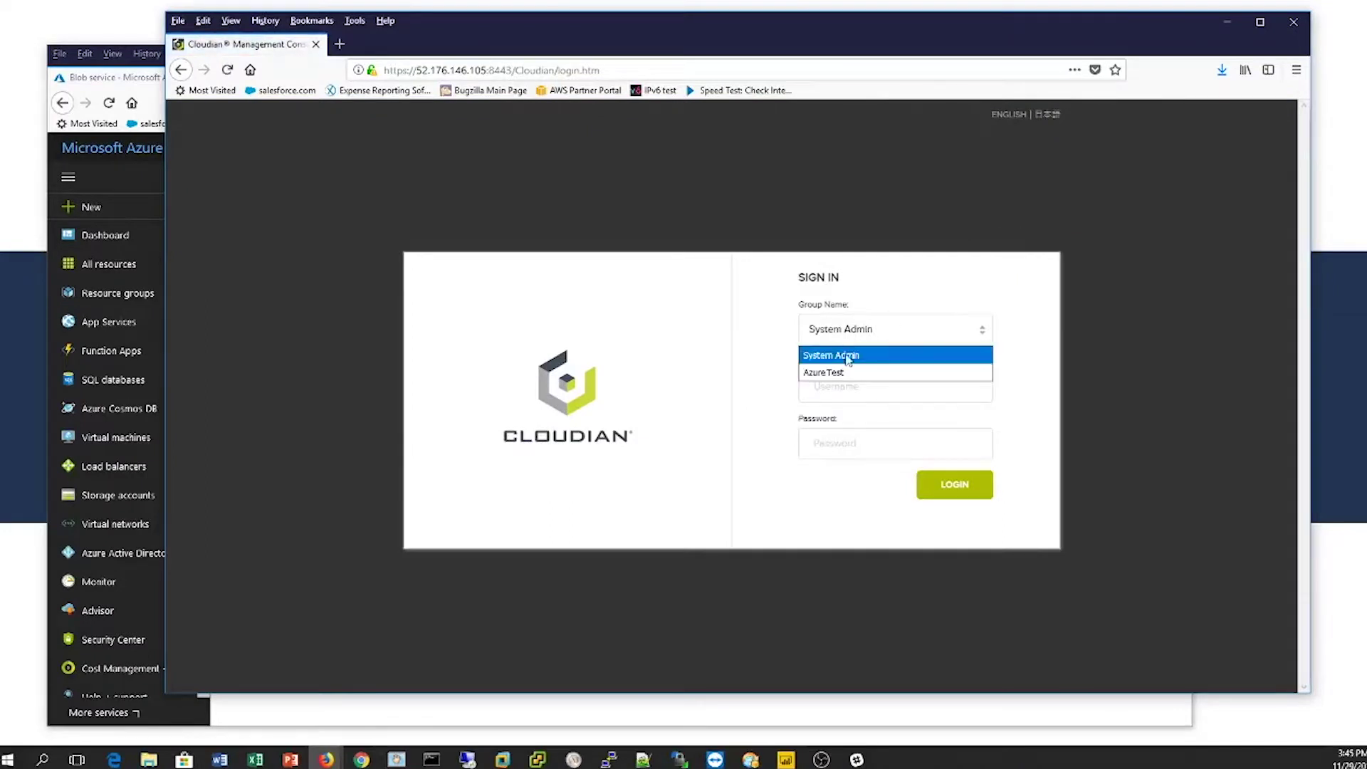
{"action": "left_click", "coordinate": [831, 368]}
{"action": "left_click", "coordinate": [835, 386]}
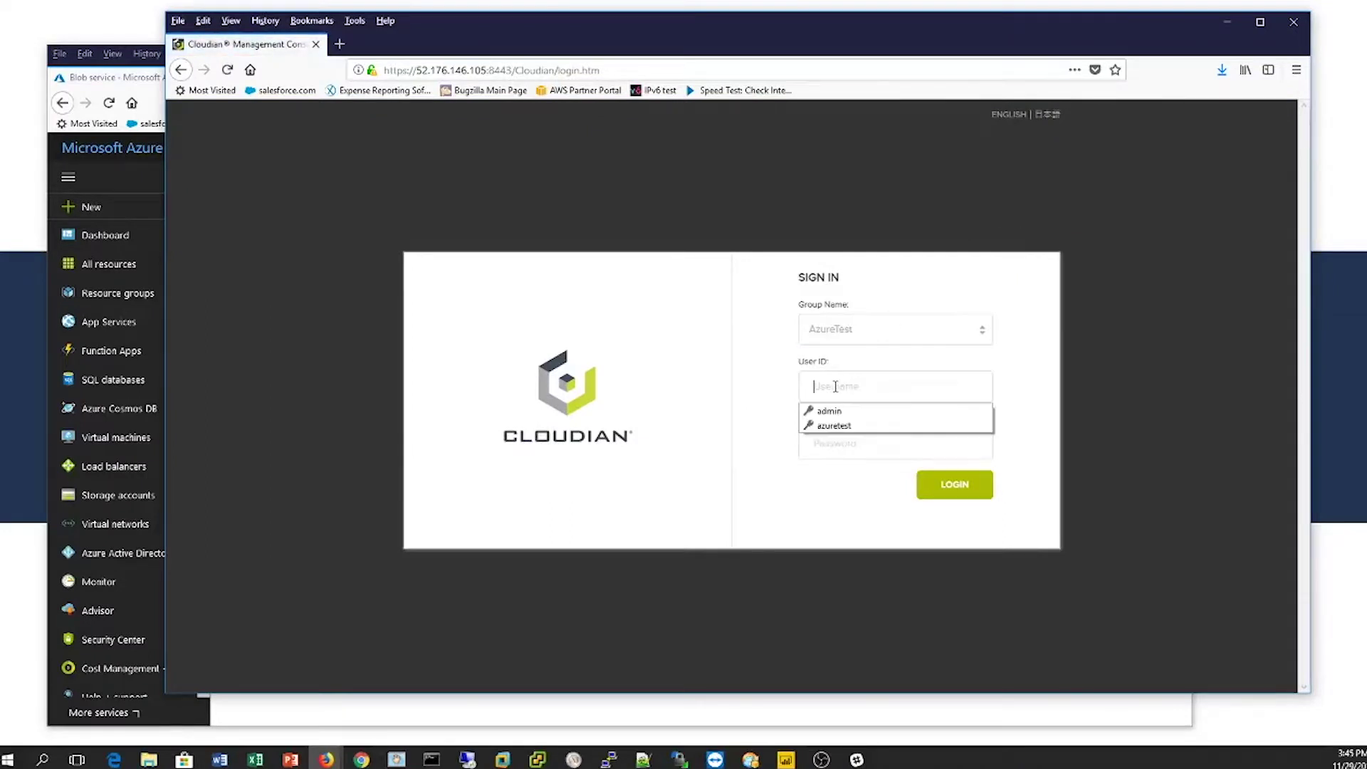
{"action": "left_click", "coordinate": [831, 433]}
{"action": "left_click", "coordinate": [962, 490]}
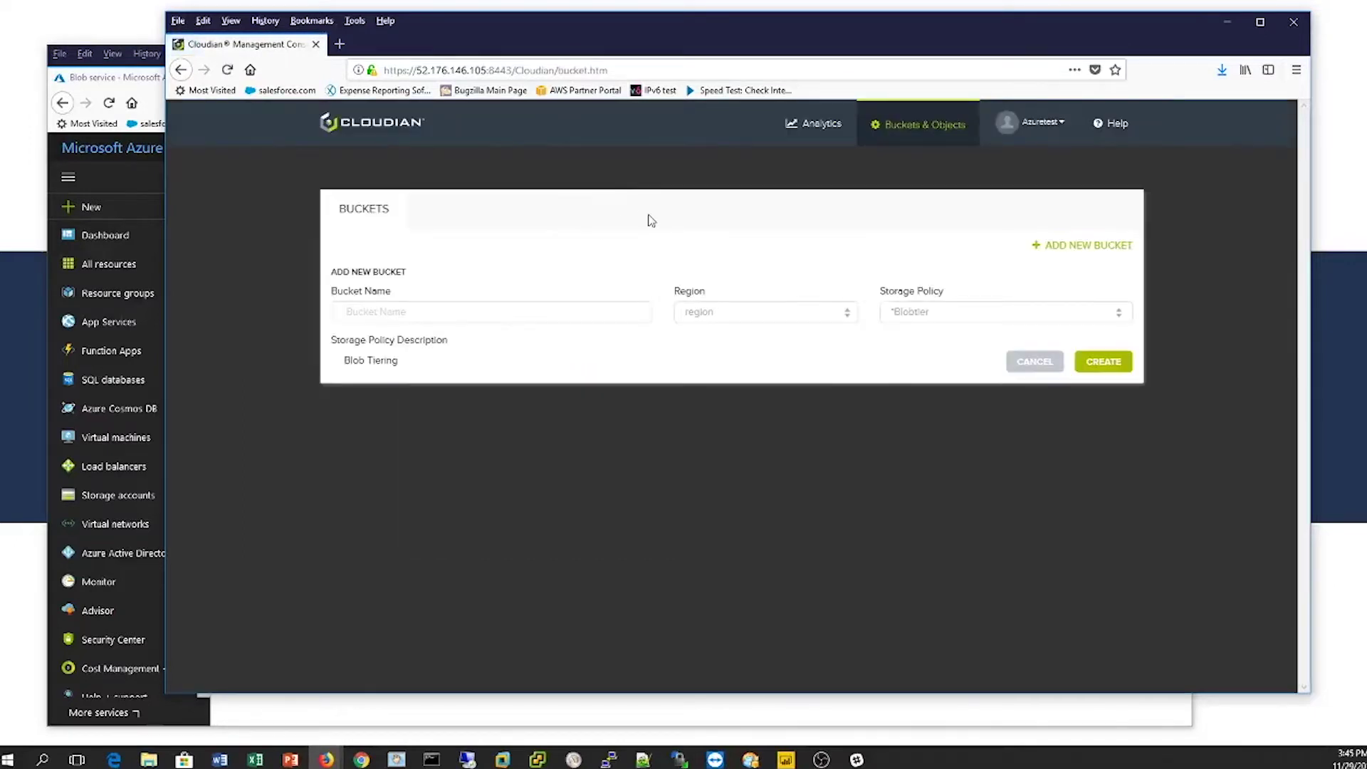
Create the bucket 'backup' and open its Lifecycle Policy properties
{"action": "left_click", "coordinate": [370, 310]}
{"action": "type", "text": "back"}
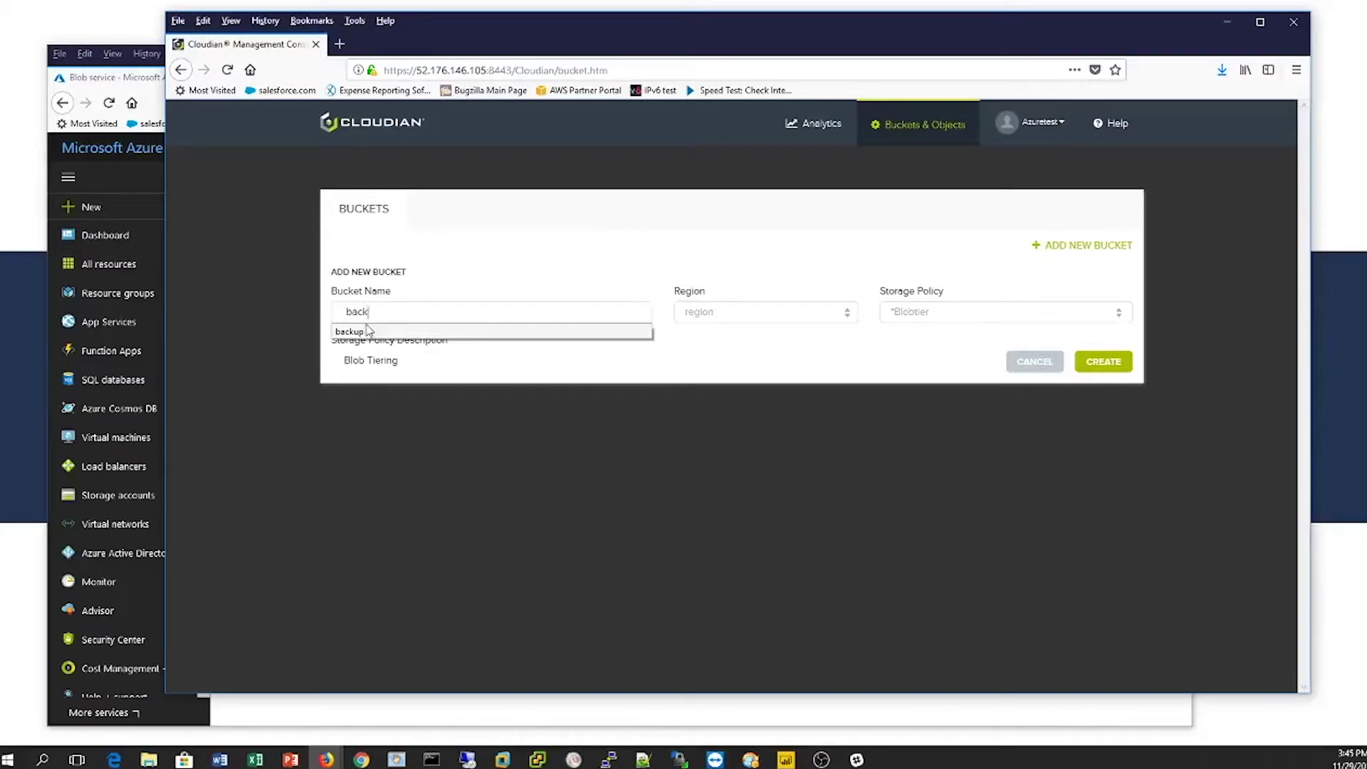
{"action": "left_click", "coordinate": [370, 332]}
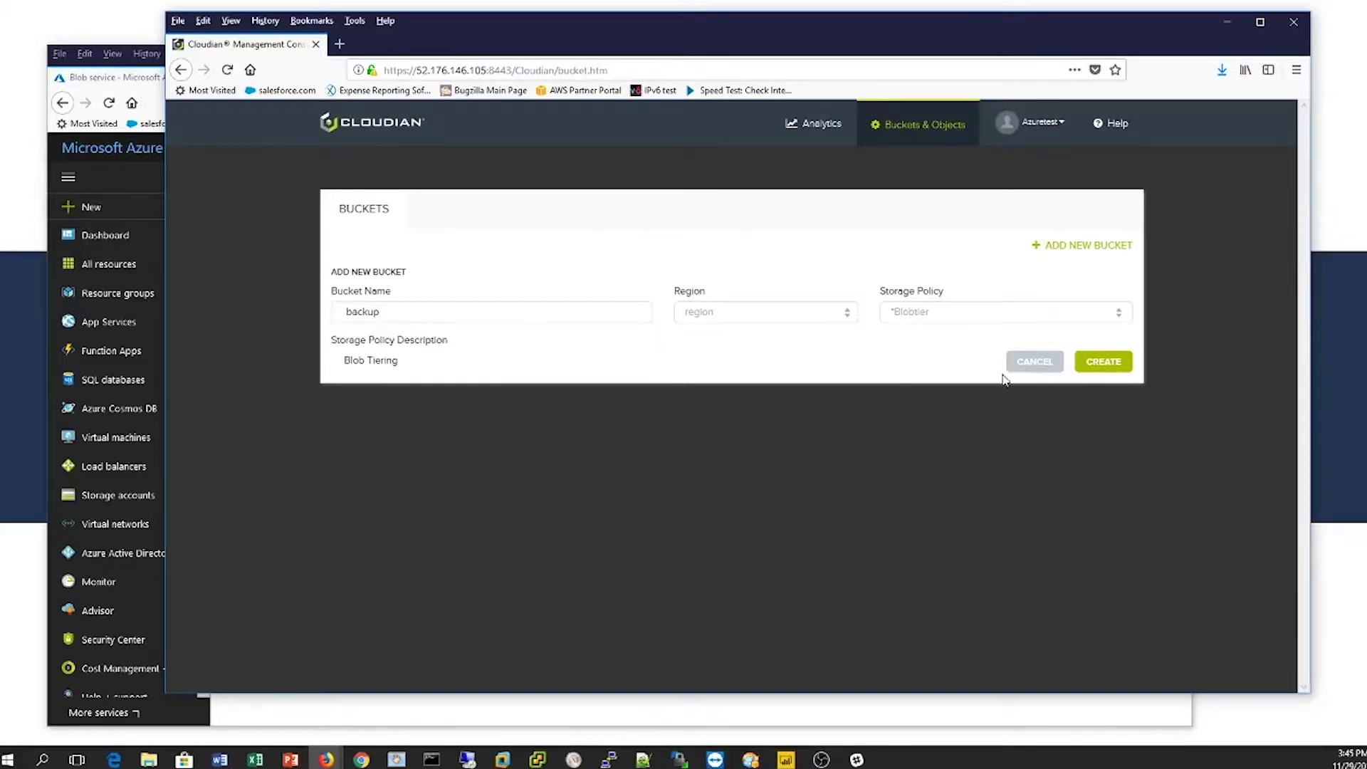
{"action": "left_click", "coordinate": [1106, 363]}
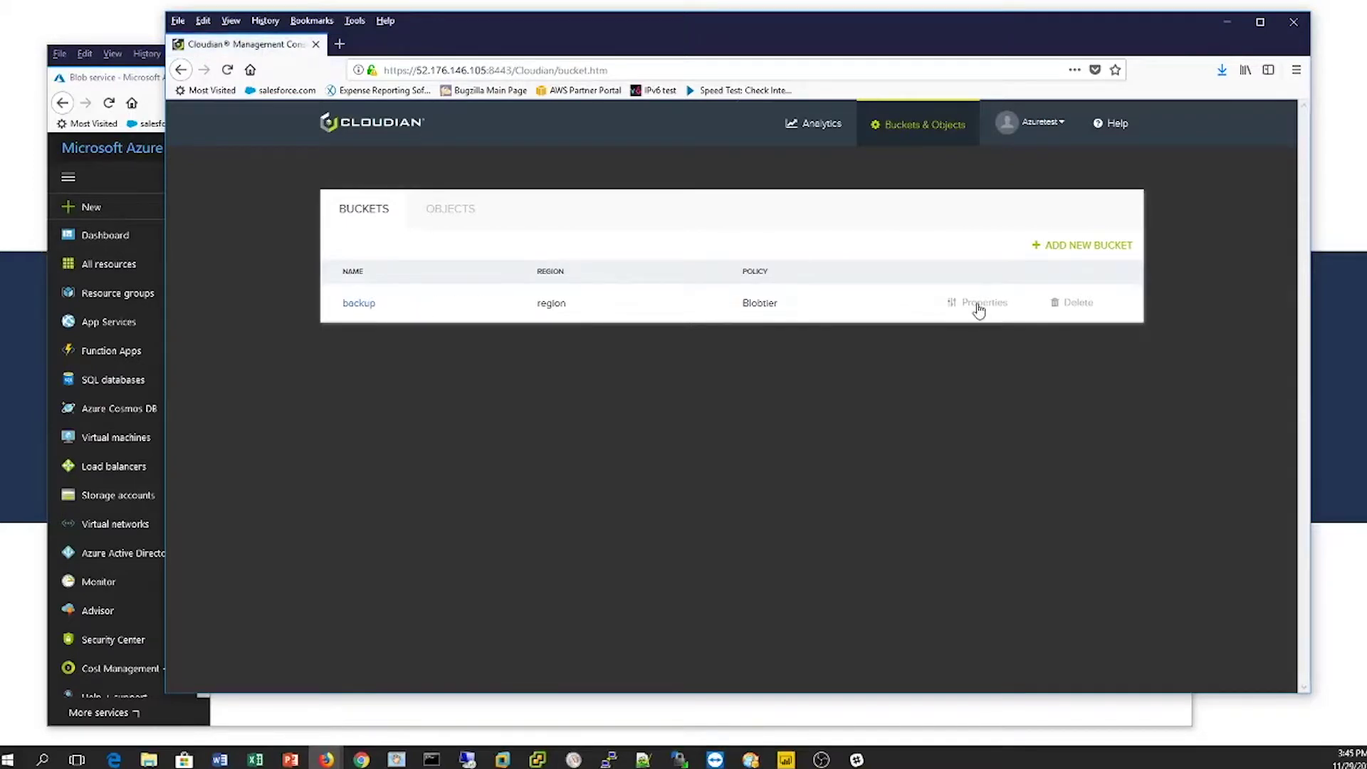
{"action": "left_click", "coordinate": [979, 309]}
{"action": "left_click", "coordinate": [697, 359]}
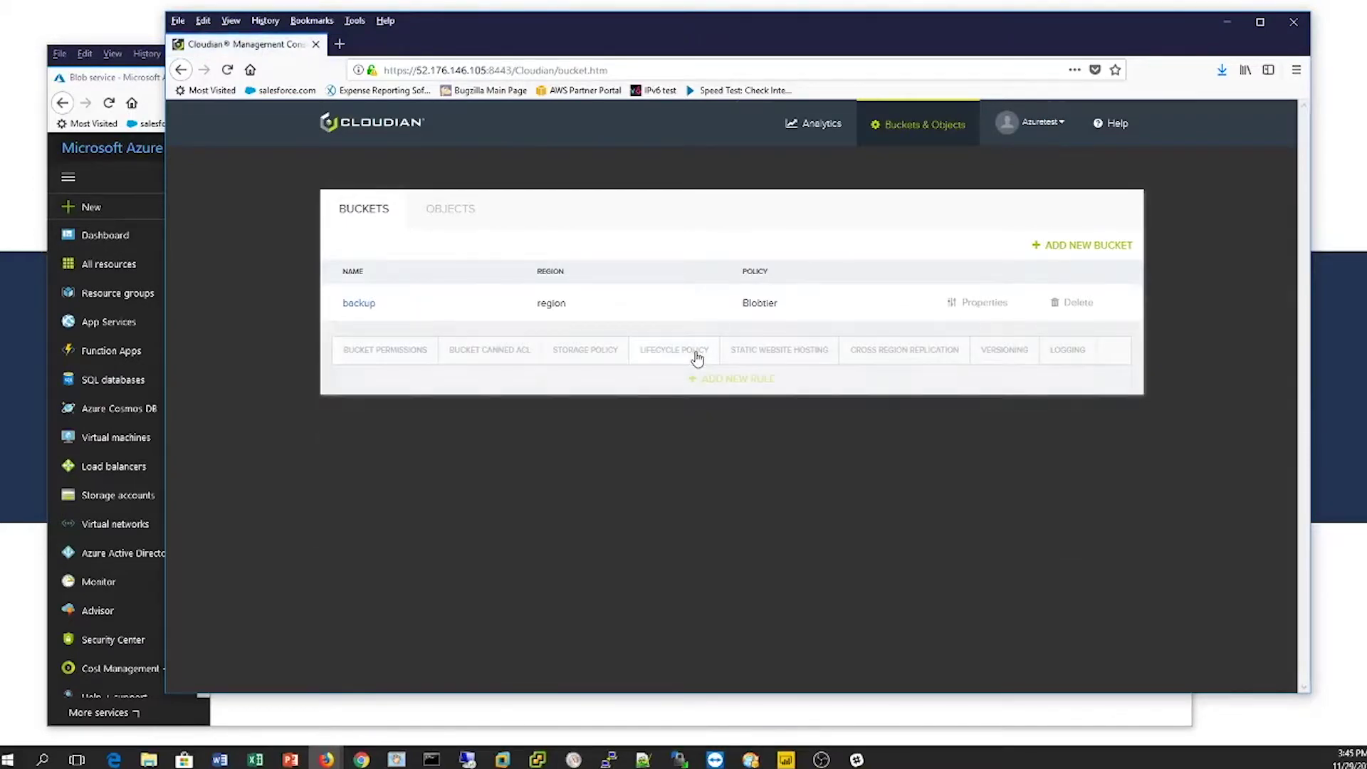
Add lifecycle rule 'azure' tiering current object versions to Azure after 0 days
{"action": "left_click", "coordinate": [720, 380]}
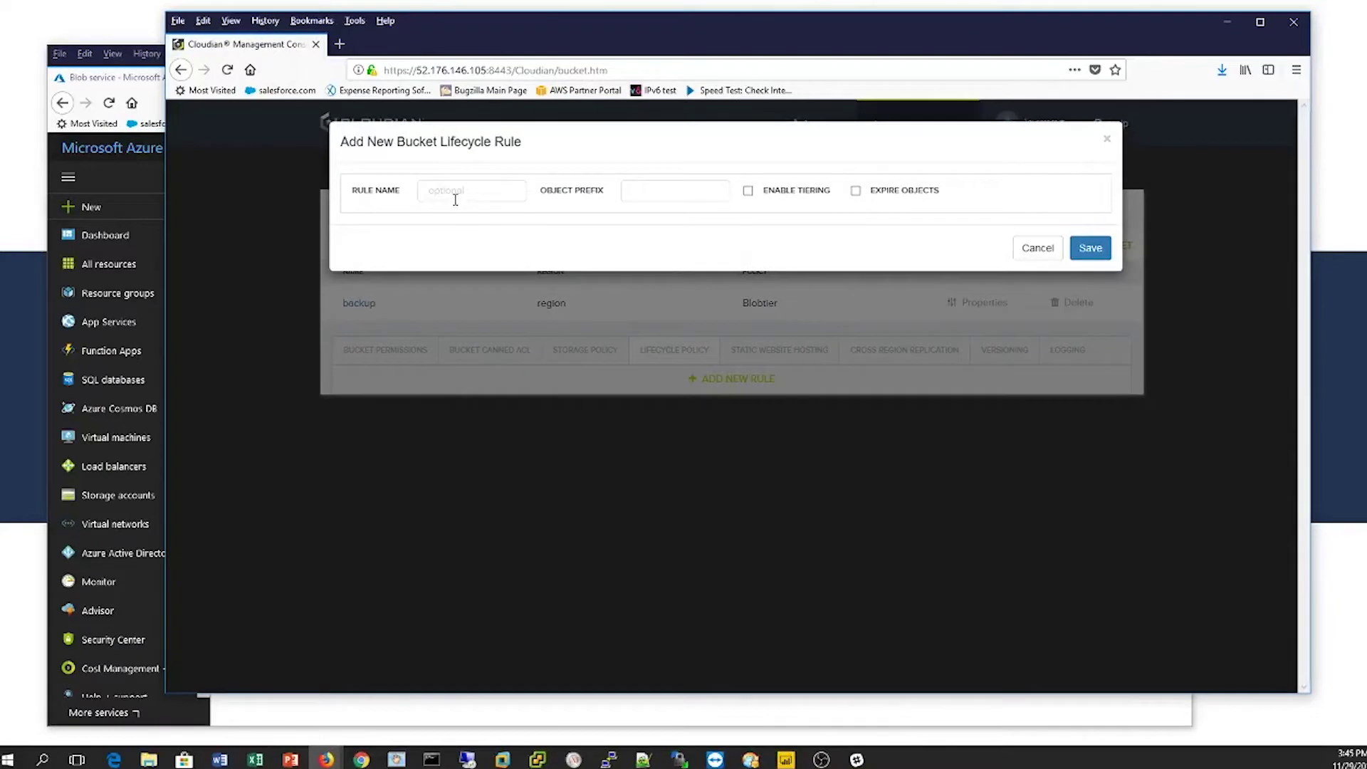
{"action": "left_click", "coordinate": [454, 196]}
{"action": "type", "text": "azure"}
{"action": "left_click", "coordinate": [748, 191]}
{"action": "left_click", "coordinate": [356, 281]}
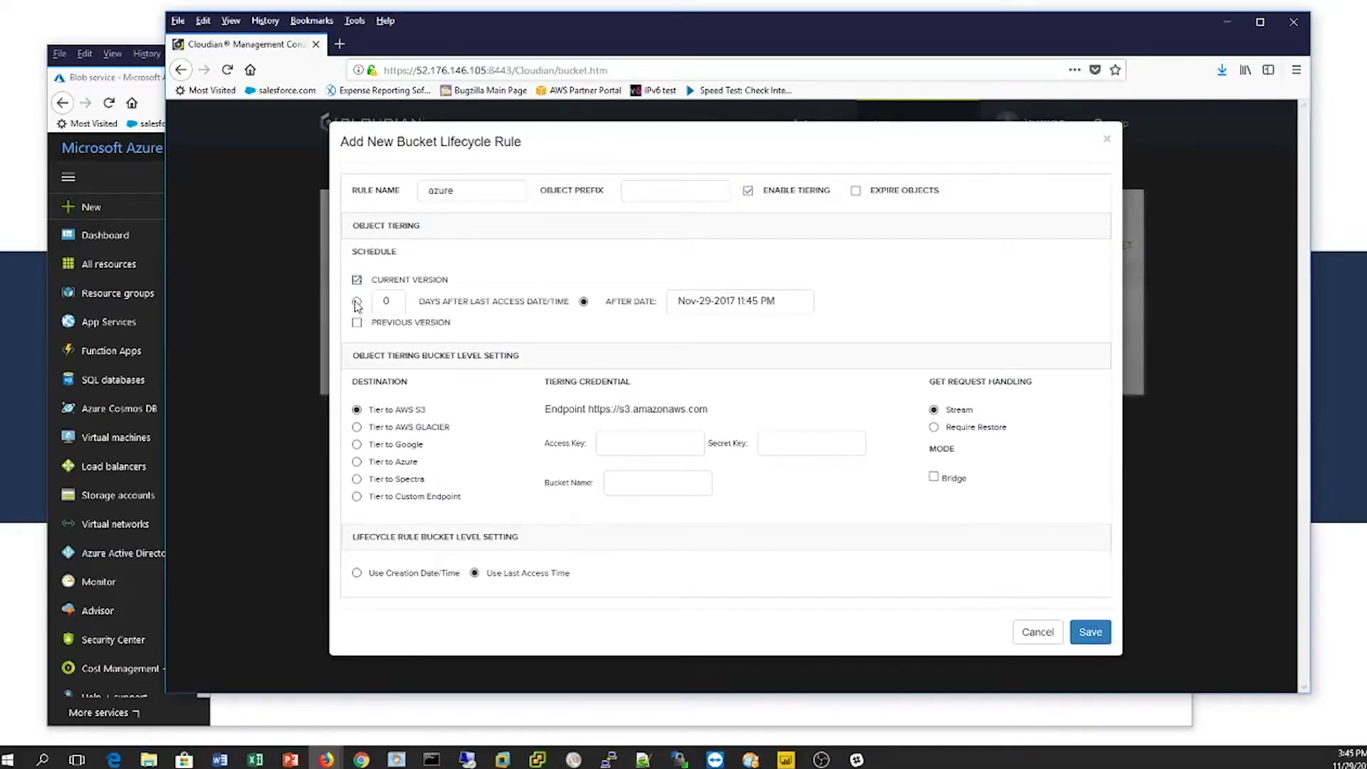
{"action": "left_click", "coordinate": [356, 301]}
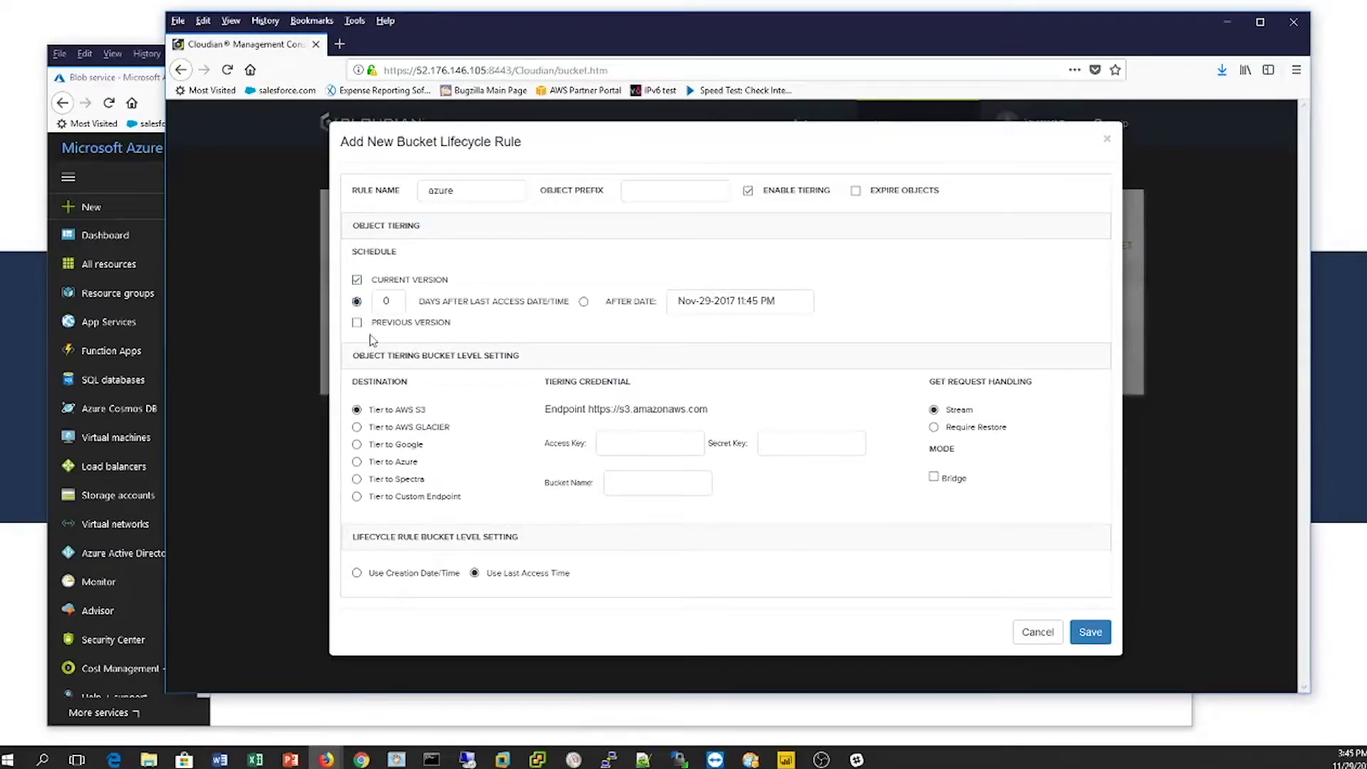
{"action": "left_click", "coordinate": [357, 461]}
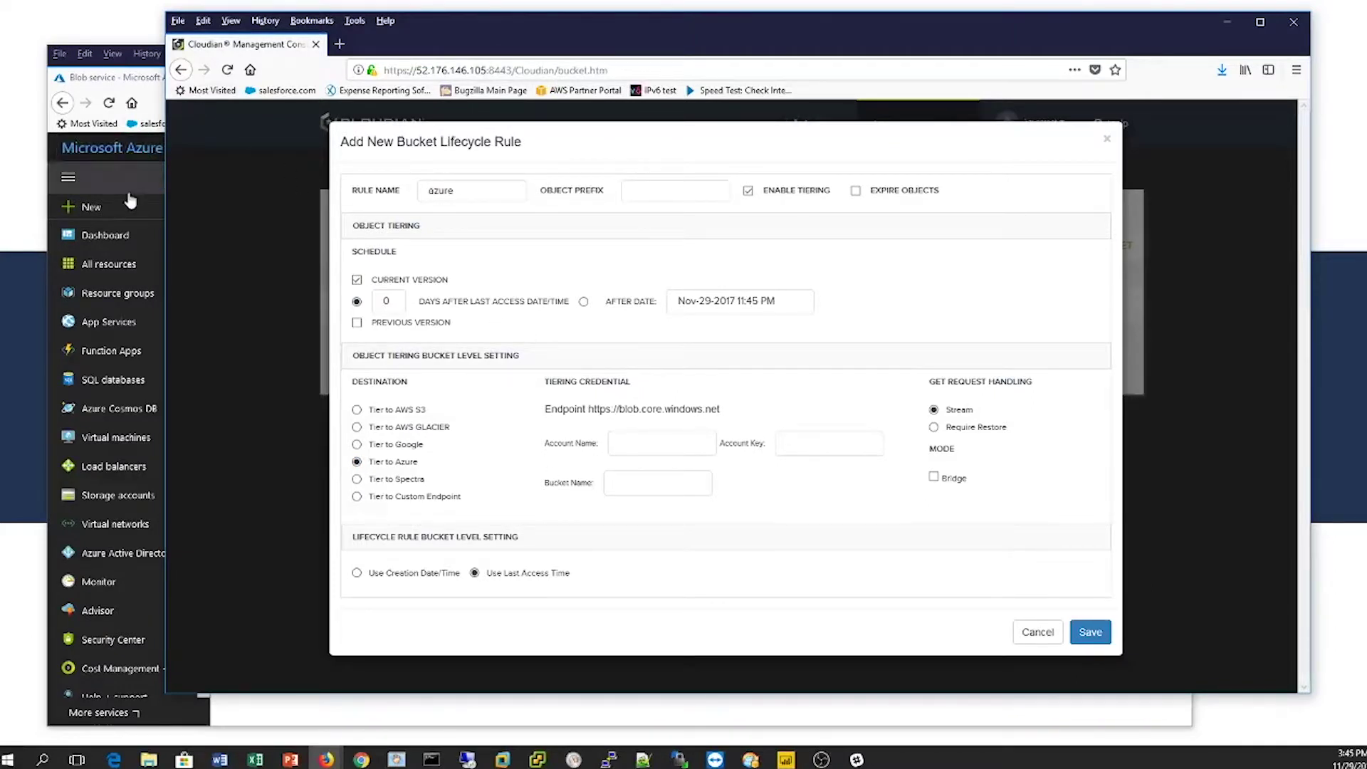
{"action": "left_click", "coordinate": [100, 93]}
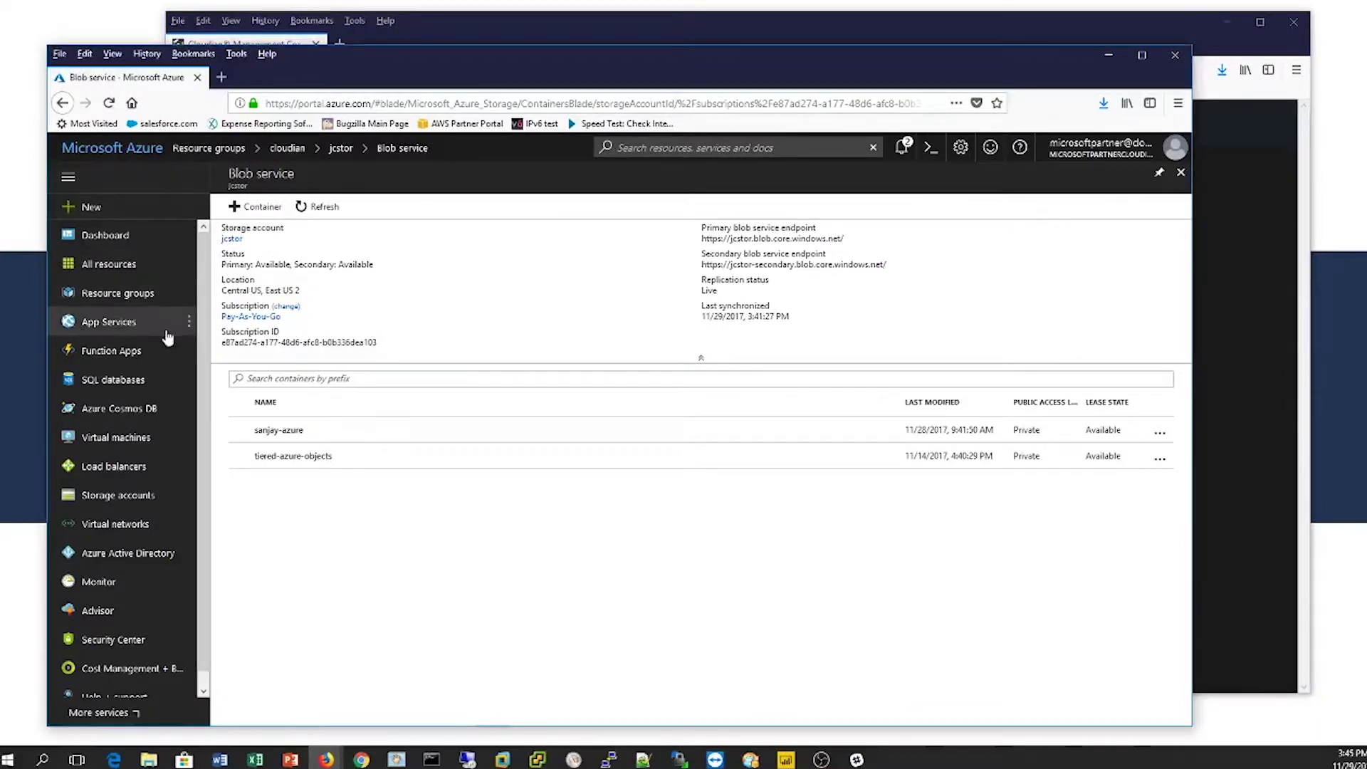
Enter account name jcstor in the rule and copy its key1 access key from the Azure portal
{"action": "left_click", "coordinate": [1180, 172]}
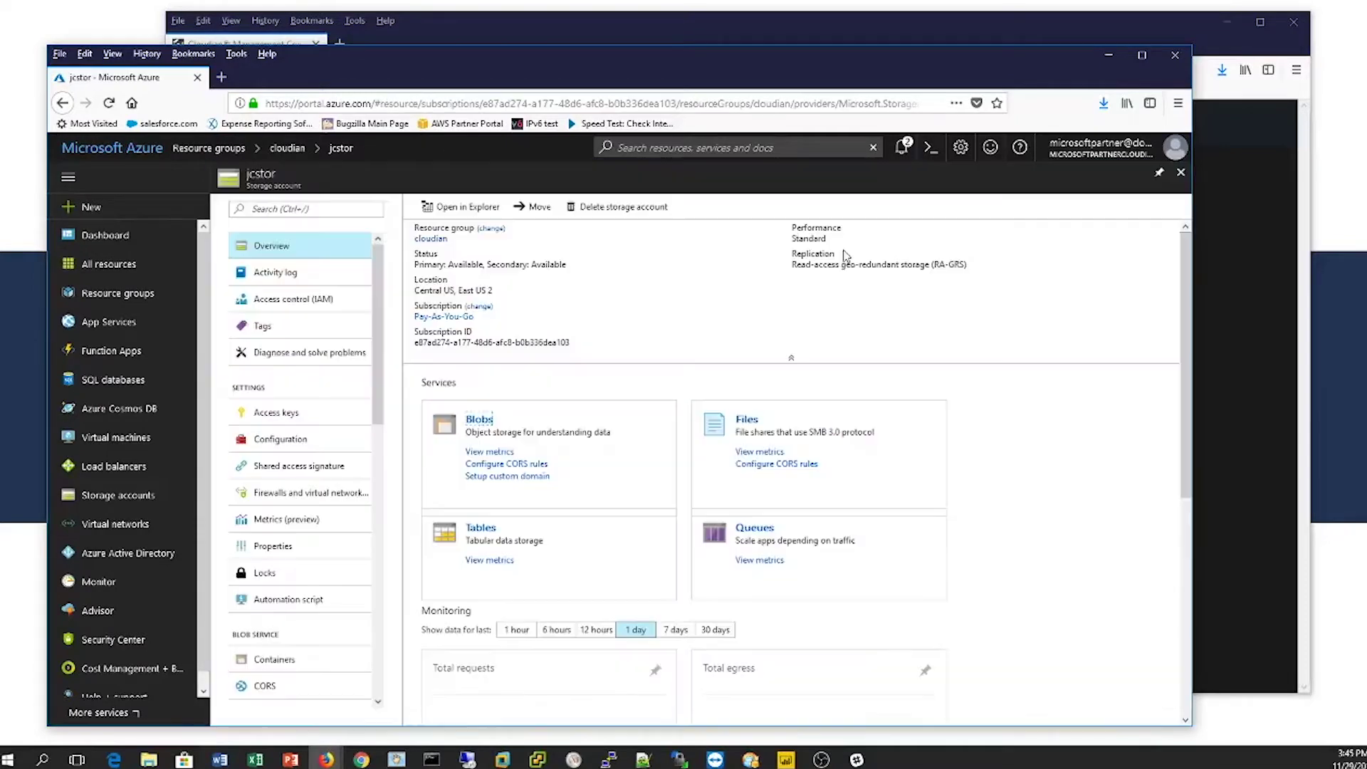
{"action": "left_click", "coordinate": [282, 415]}
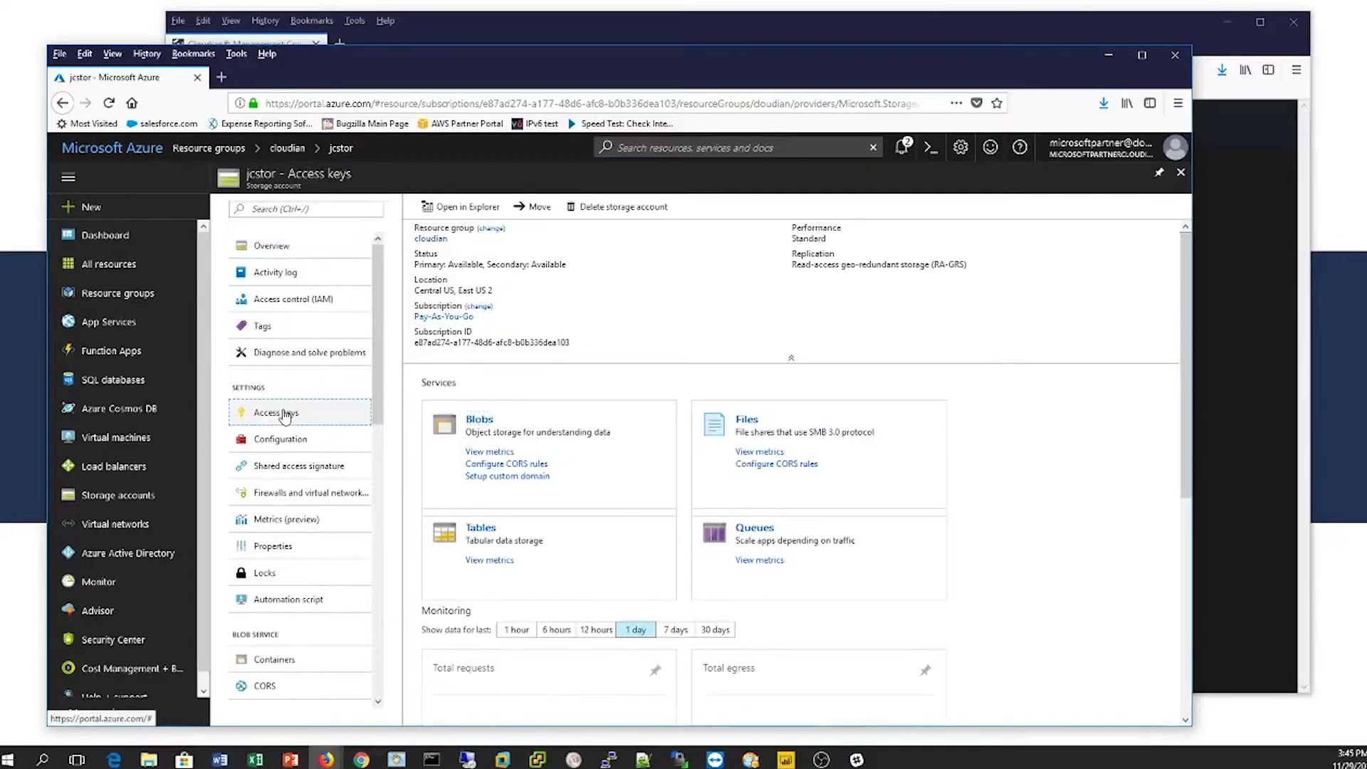
{"action": "left_click", "coordinate": [929, 33]}
{"action": "left_click", "coordinate": [669, 439]}
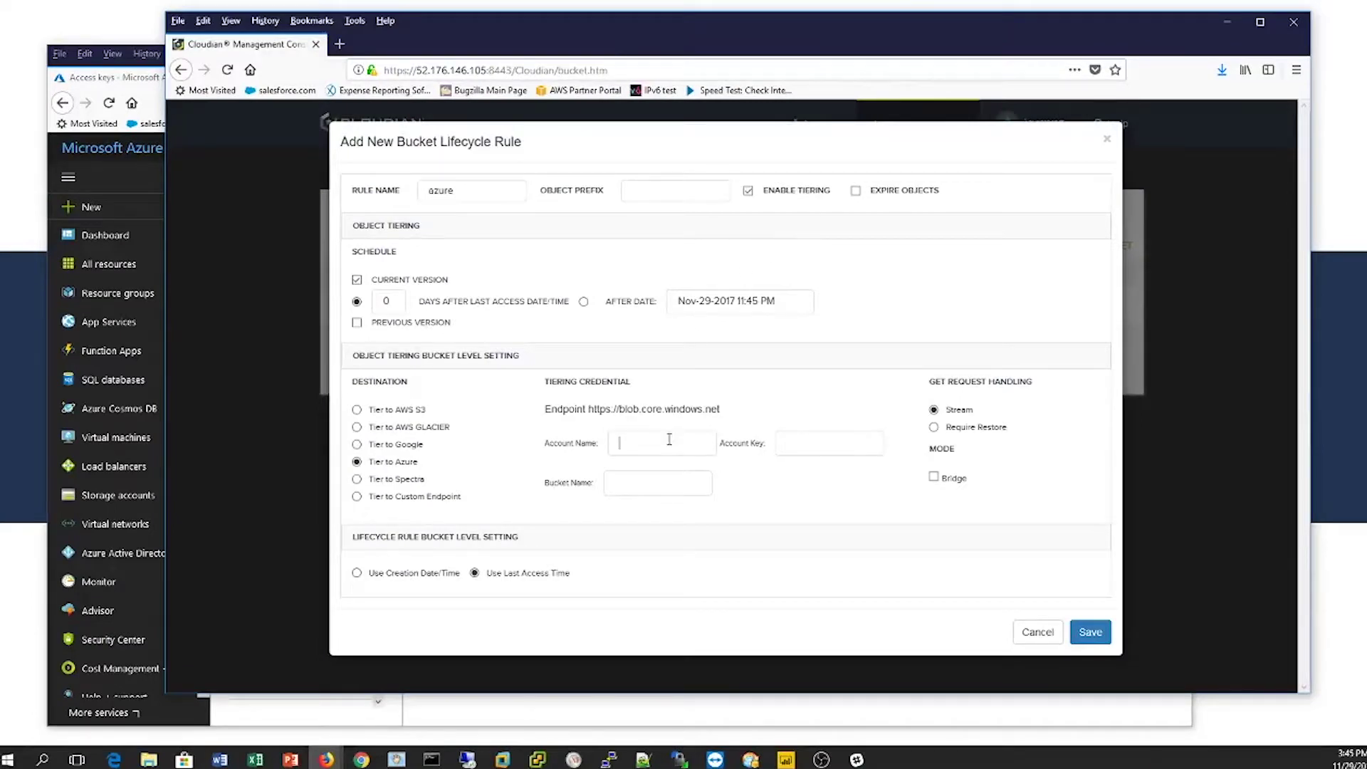
{"action": "type", "text": "jcstor"}
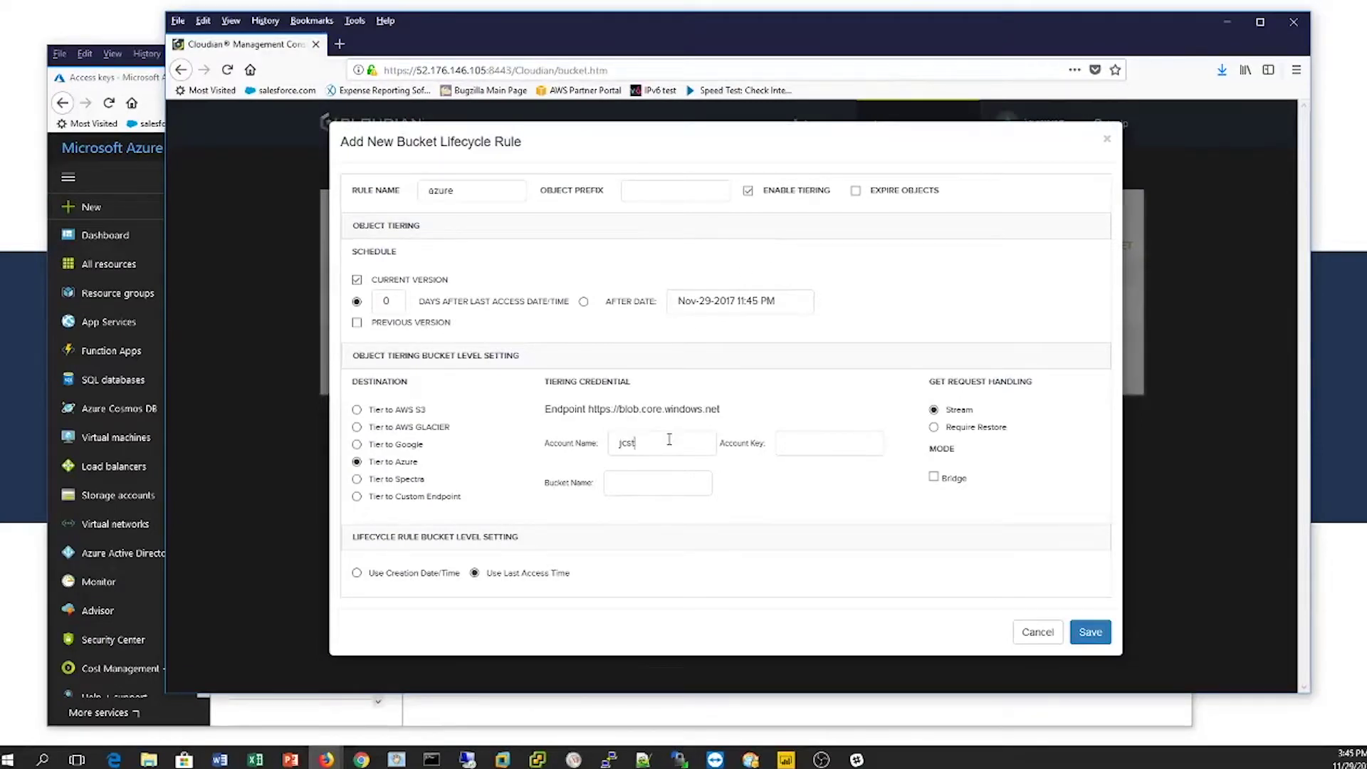
{"action": "left_click", "coordinate": [153, 77]}
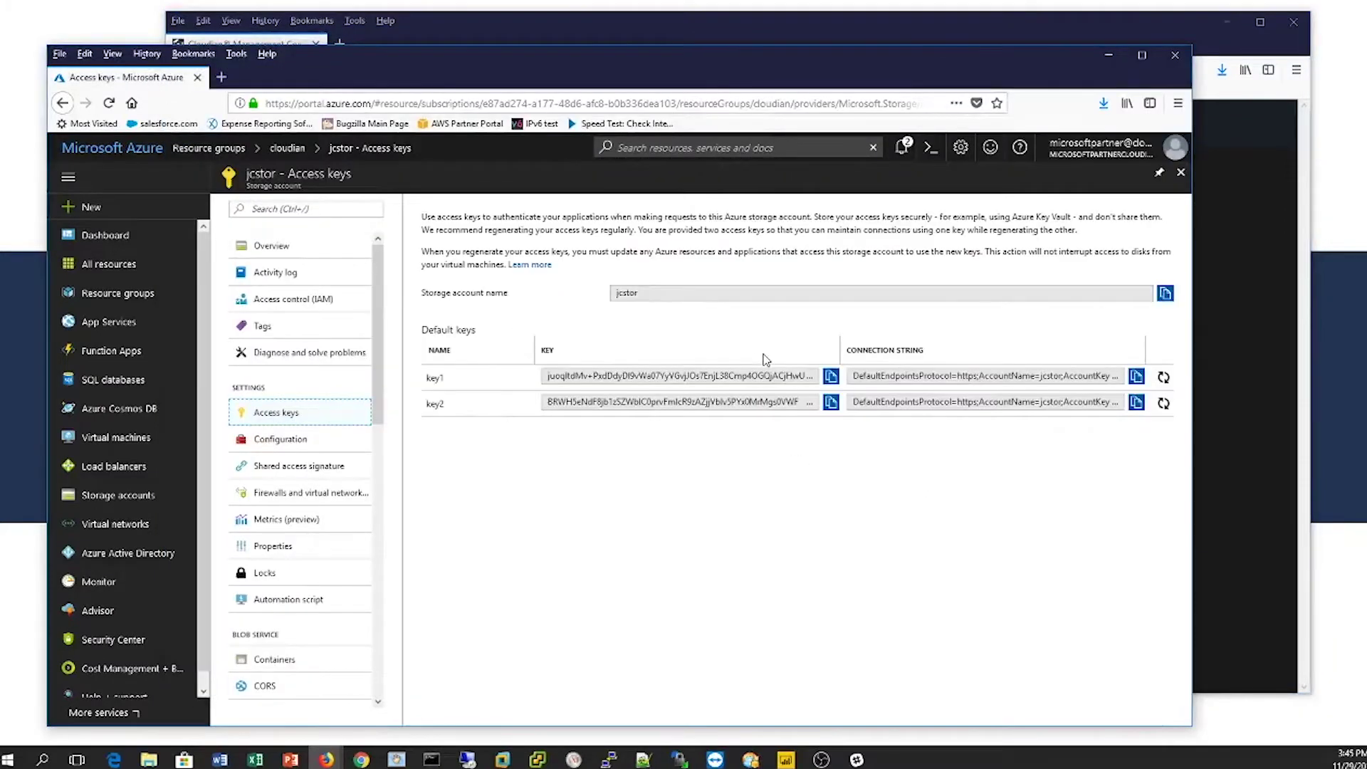
{"action": "left_click", "coordinate": [831, 377]}
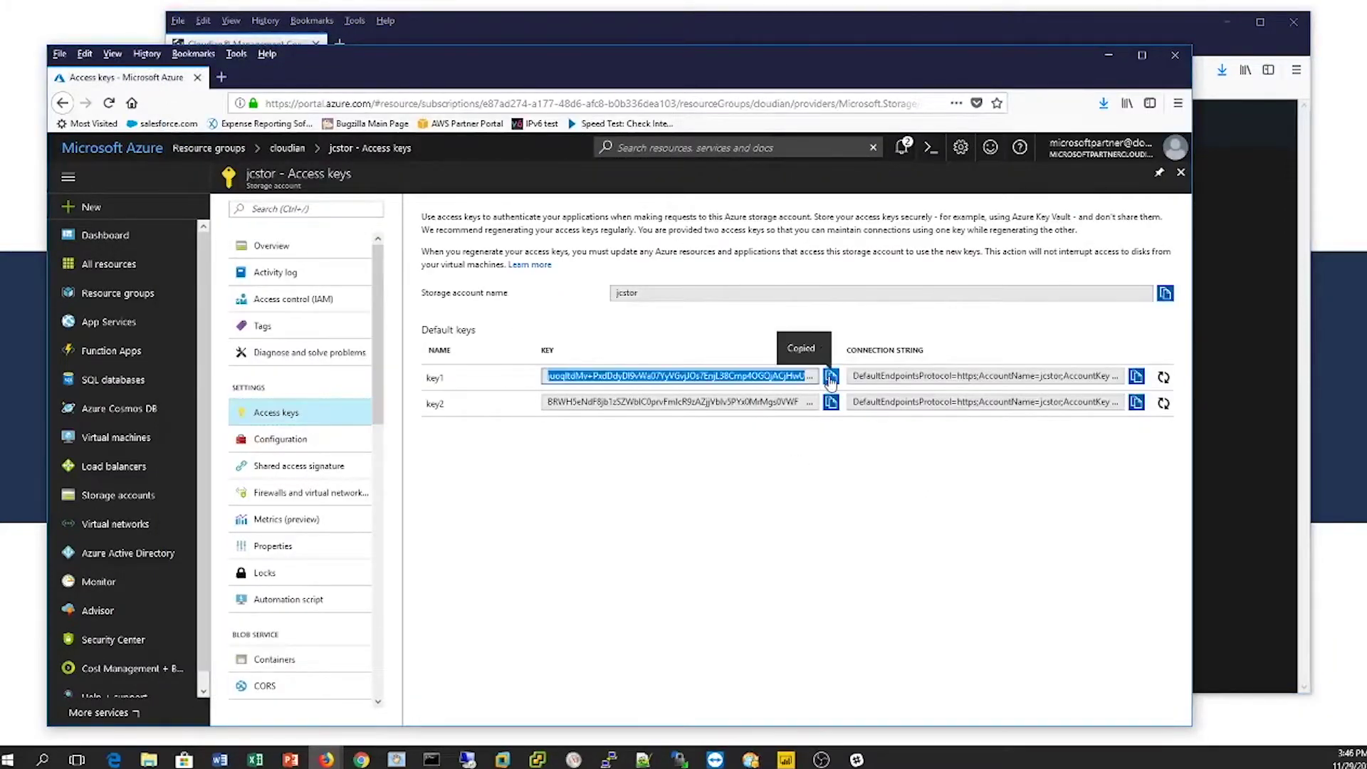
{"action": "left_click", "coordinate": [1225, 403]}
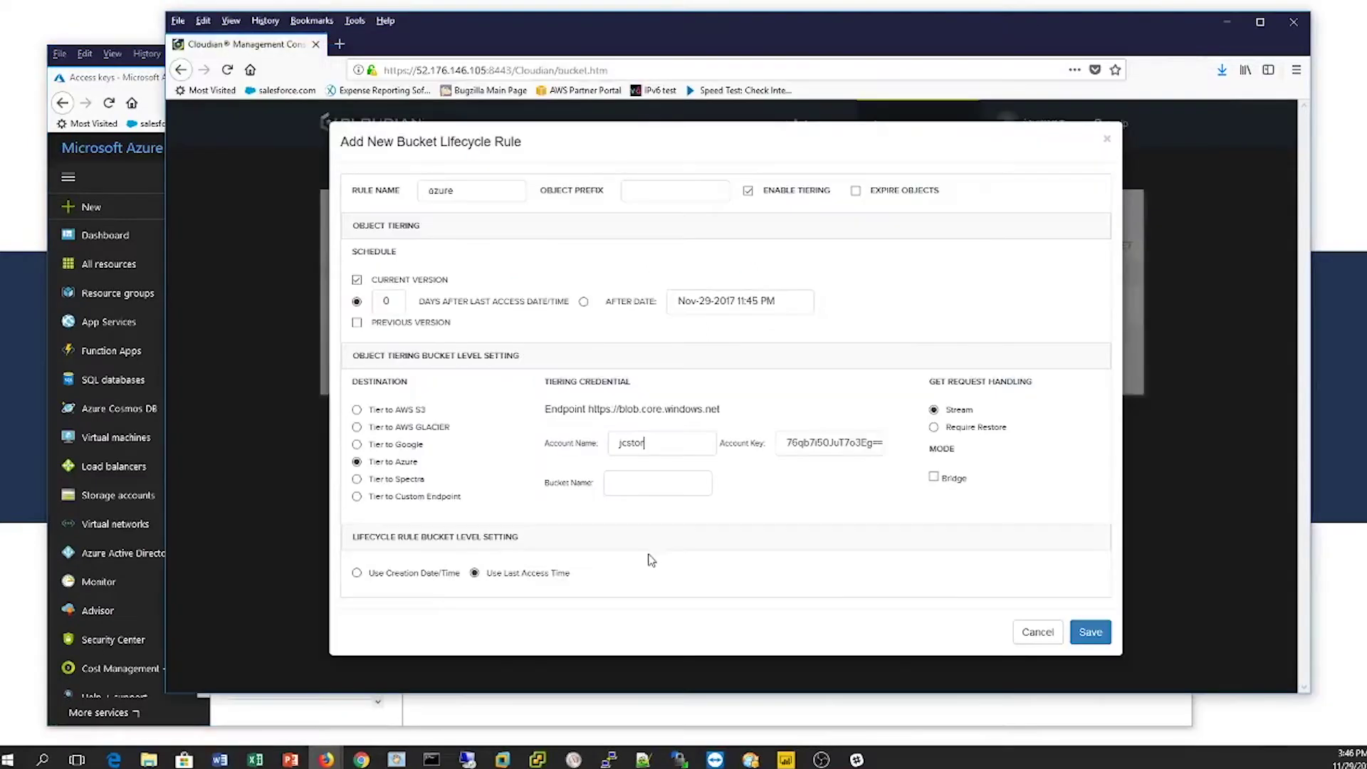
Enter target bucket name 'azure', turn on Bridge mode, and save the rule
{"action": "left_click", "coordinate": [646, 485]}
{"action": "type", "text": "azurebackup"}
{"action": "left_click", "coordinate": [933, 477]}
{"action": "left_click", "coordinate": [1071, 638]}
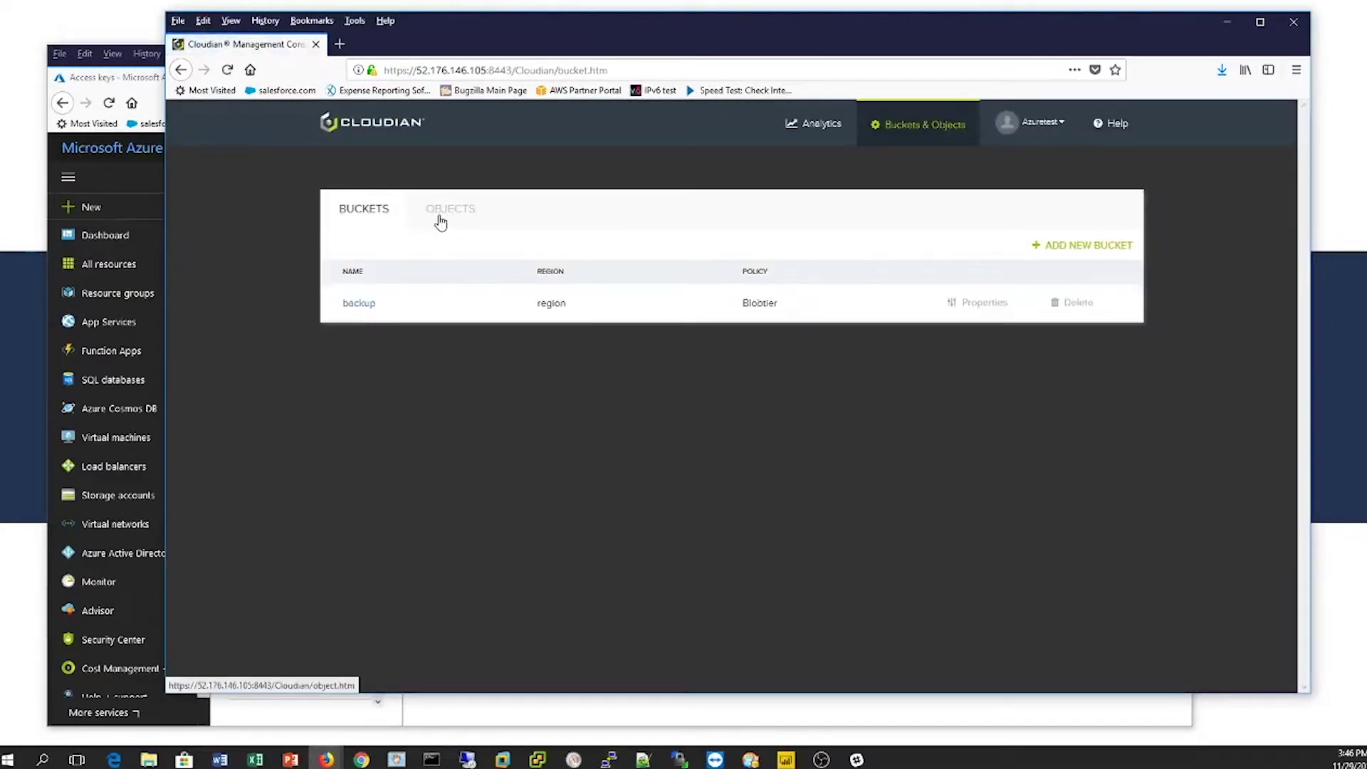
Check the backup bucket's empty object list, then bring up the Command Prompt
{"action": "left_click", "coordinate": [359, 304]}
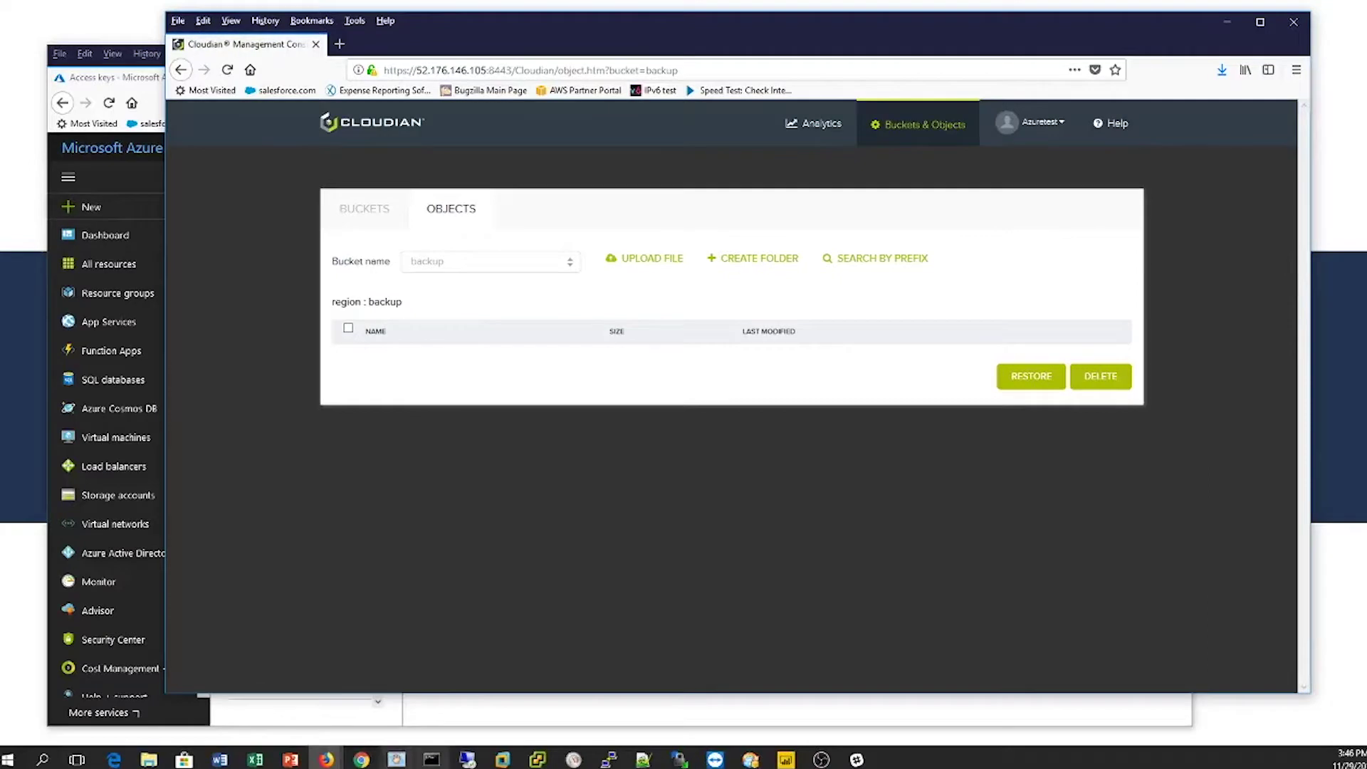
{"action": "left_click", "coordinate": [431, 760]}
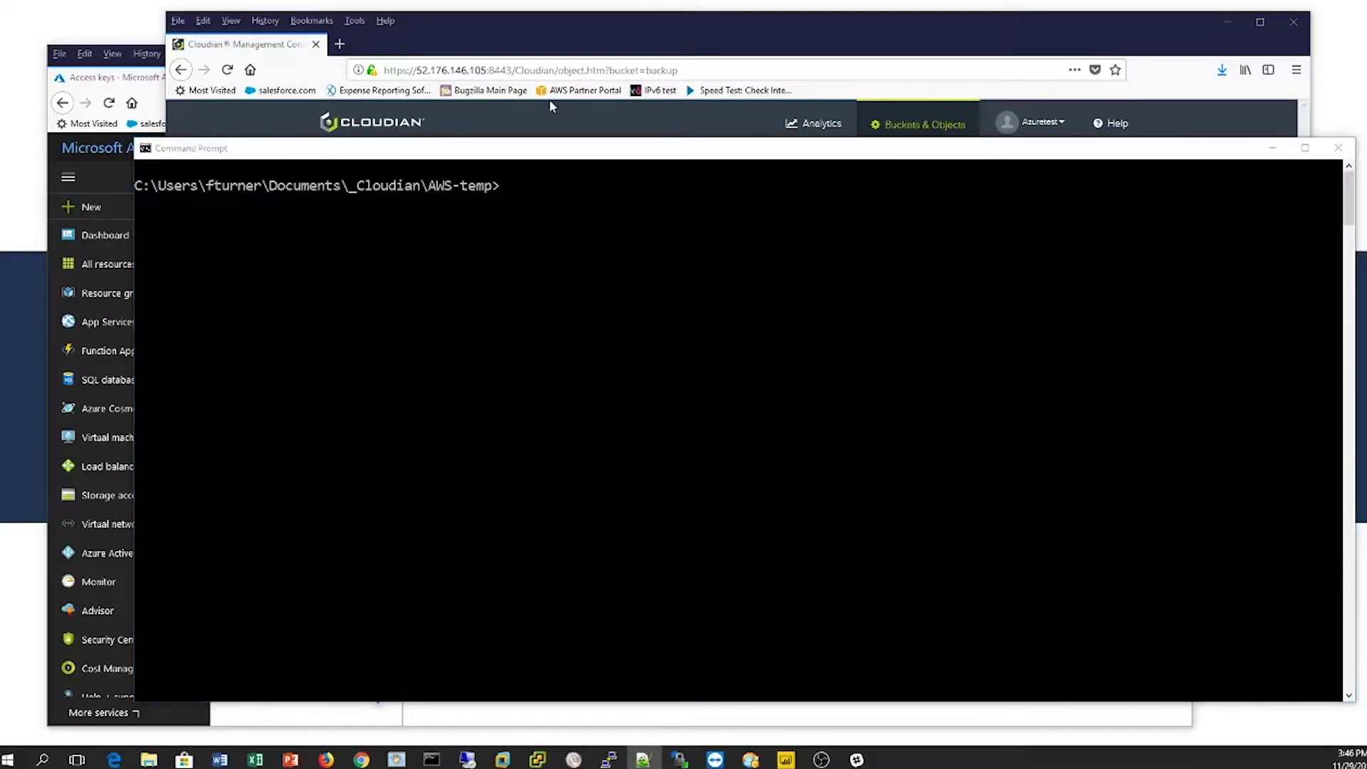
Run 'aws configure --profile azure', keeping the existing access key, secret key and region
{"action": "left_click", "coordinate": [720, 246]}
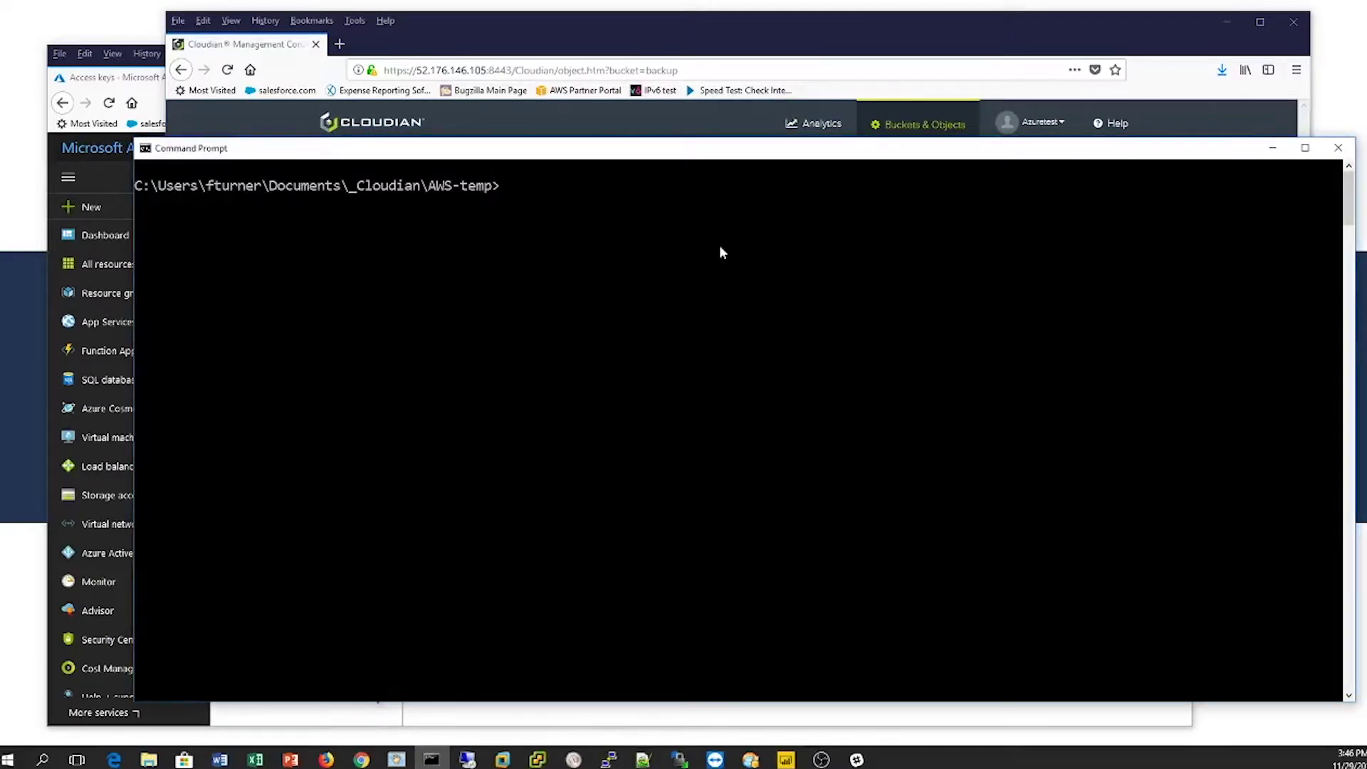
{"action": "type", "text": "aws configure --profile "}
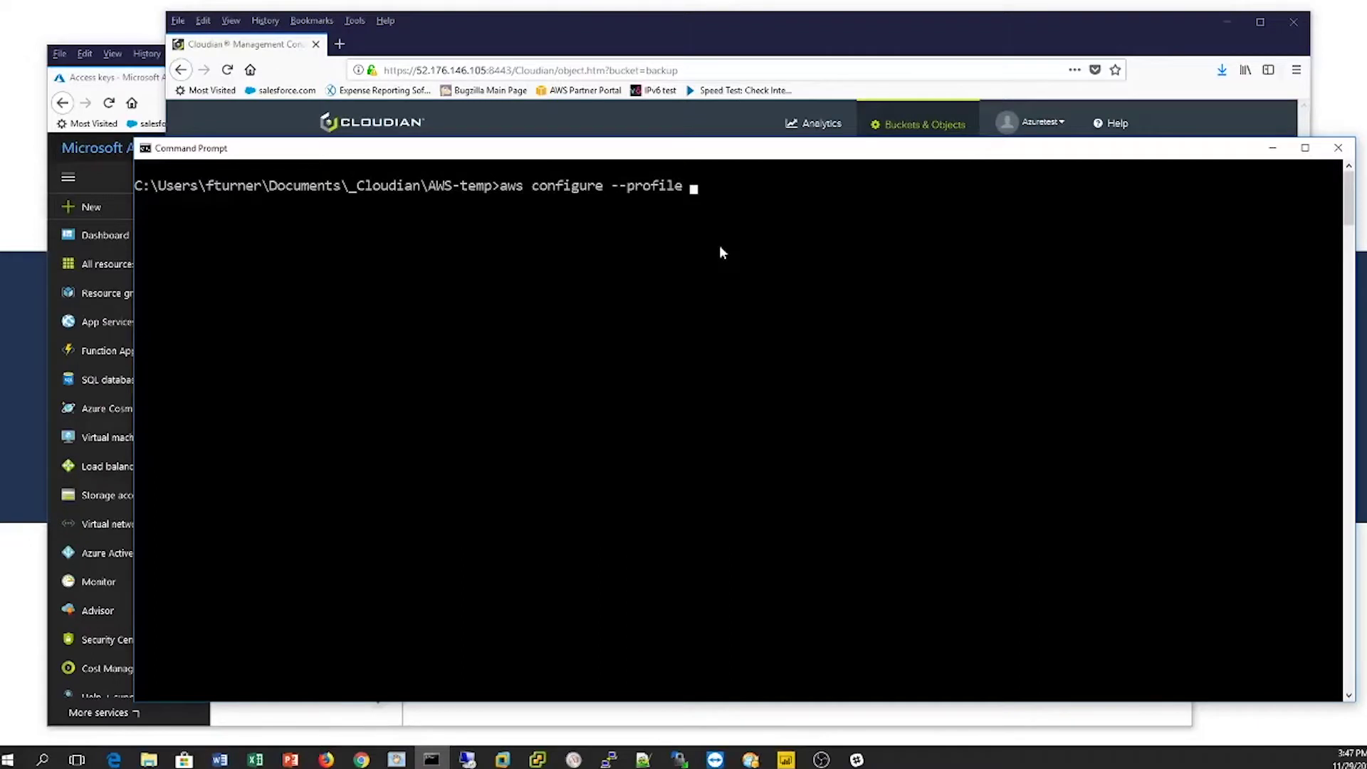
{"action": "type", "text": "azure"}
{"action": "key", "text": "Return"}
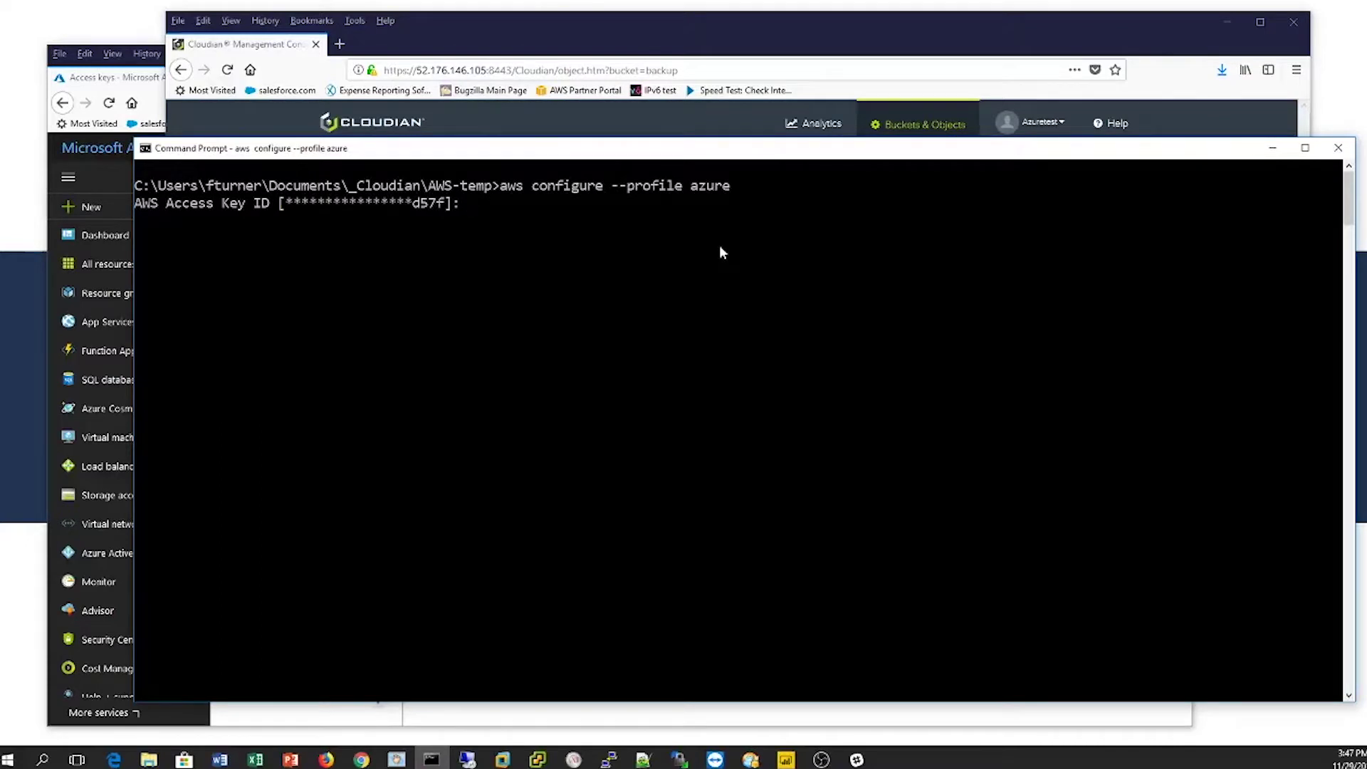
{"action": "key", "text": "Return"}
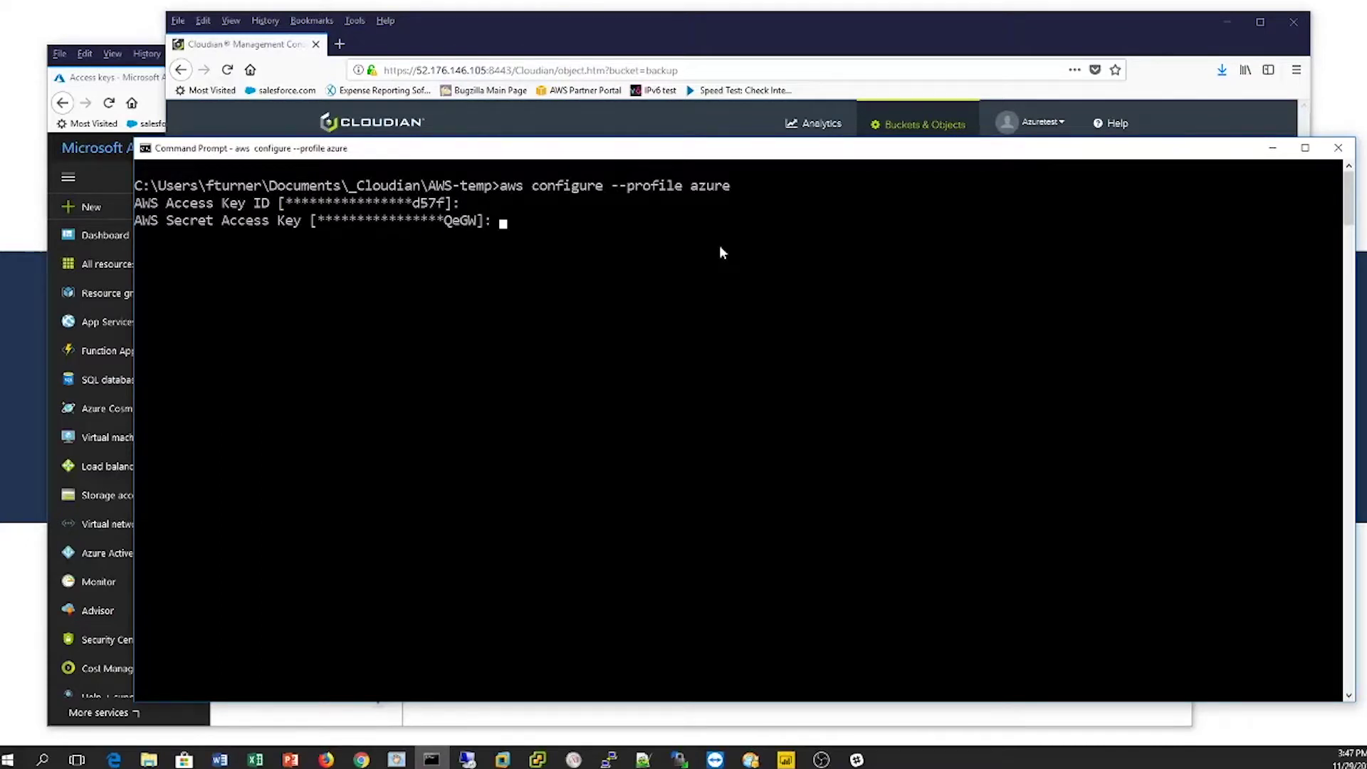
{"action": "key", "text": "Return"}
{"action": "key", "text": "Return"}
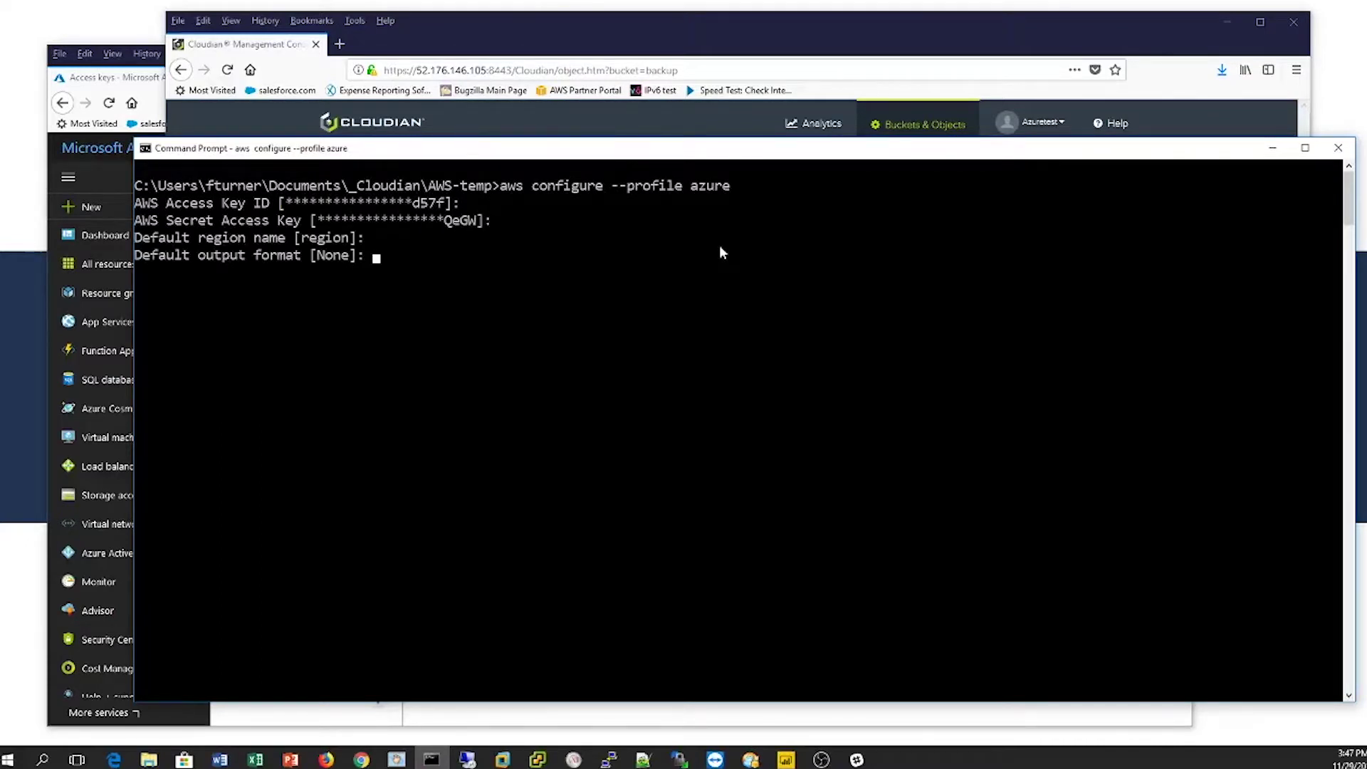
{"action": "key", "text": "Return"}
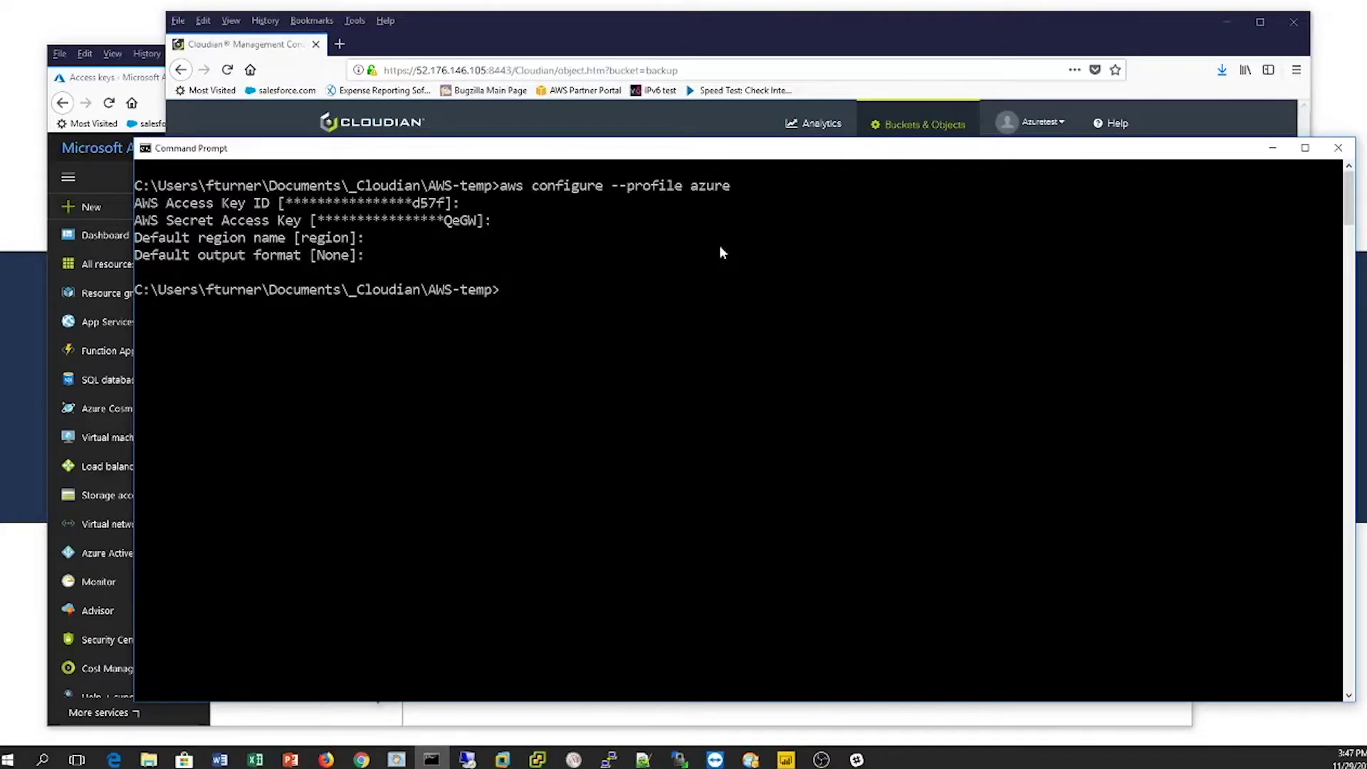
{"action": "left_click", "coordinate": [707, 40]}
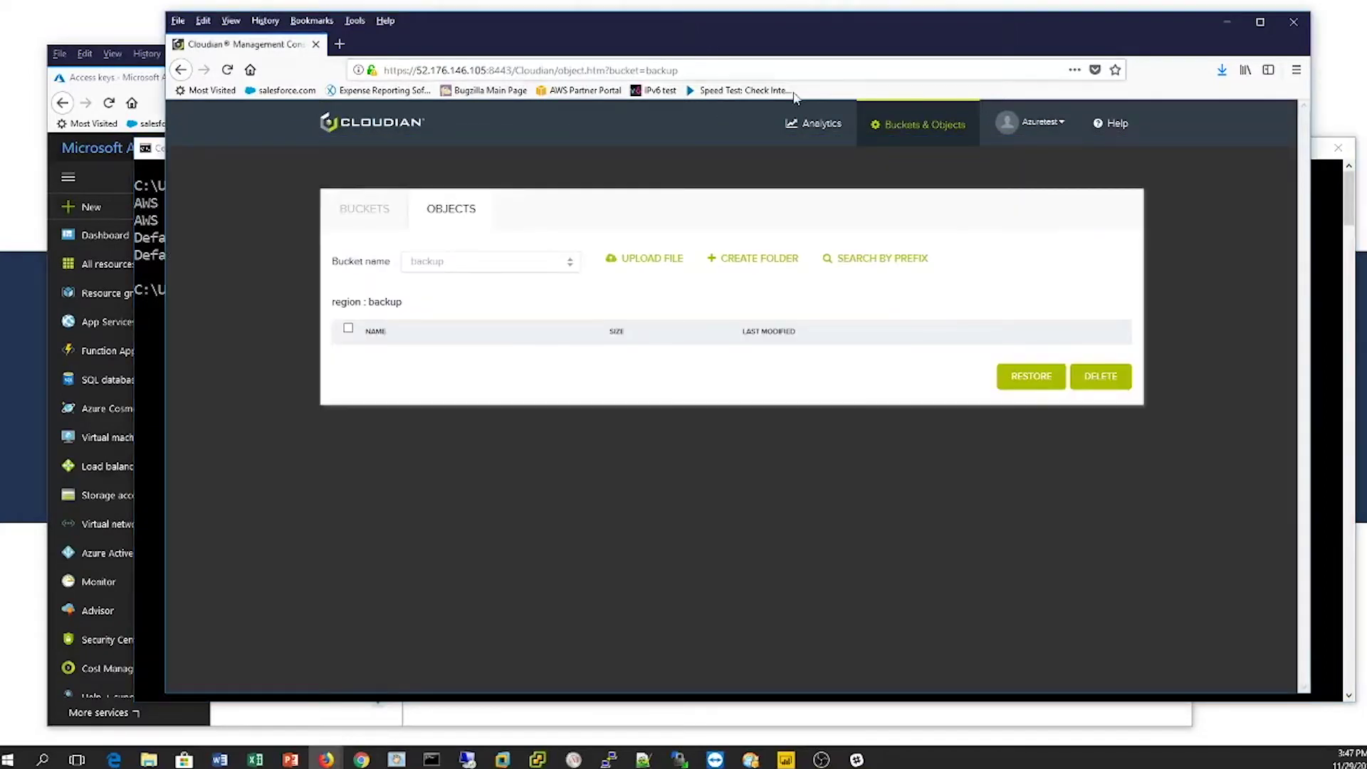
Review the HTTP S3 endpoint and the secret key on the Security Credentials page
{"action": "left_click", "coordinate": [1034, 123]}
{"action": "left_click", "coordinate": [1020, 198]}
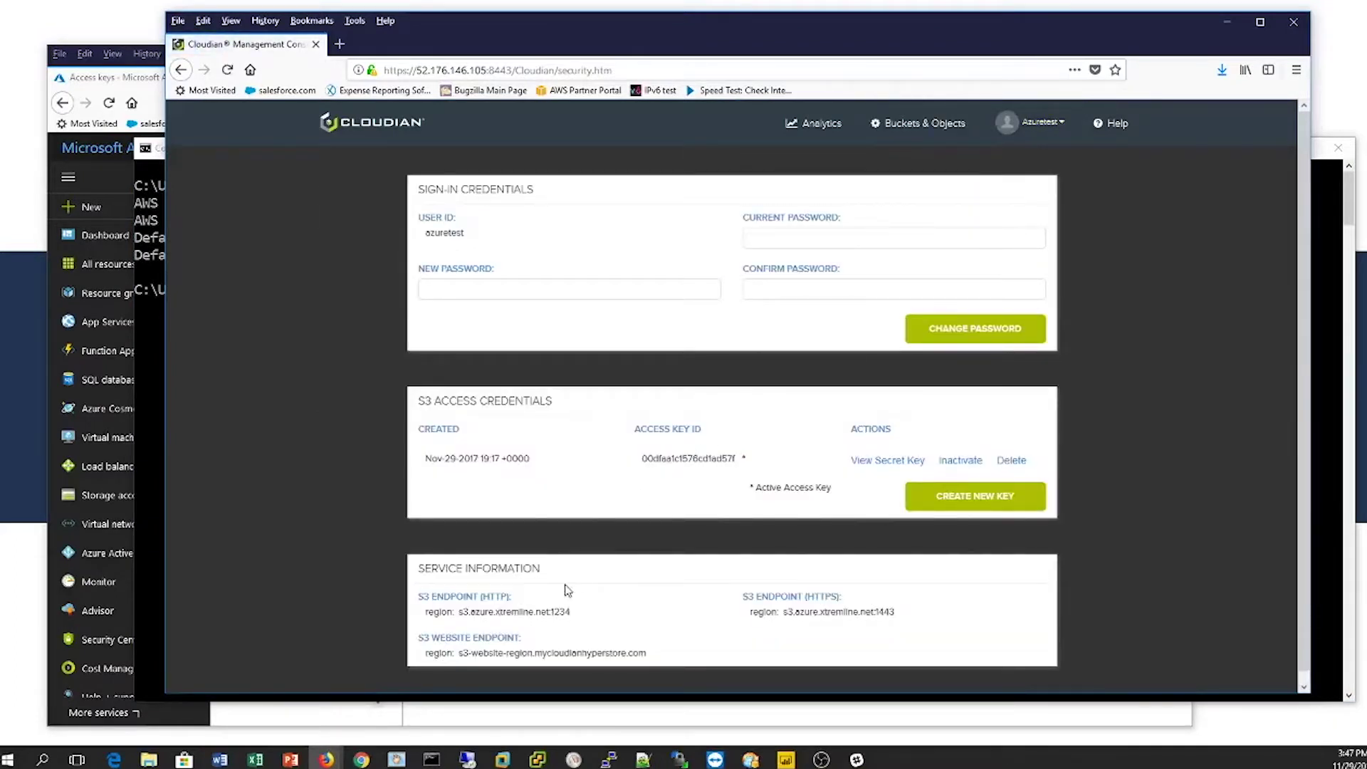
{"action": "double_click", "coordinate": [516, 612]}
{"action": "left_click_drag", "start_coordinate": [458, 612], "coordinate": [574, 612]}
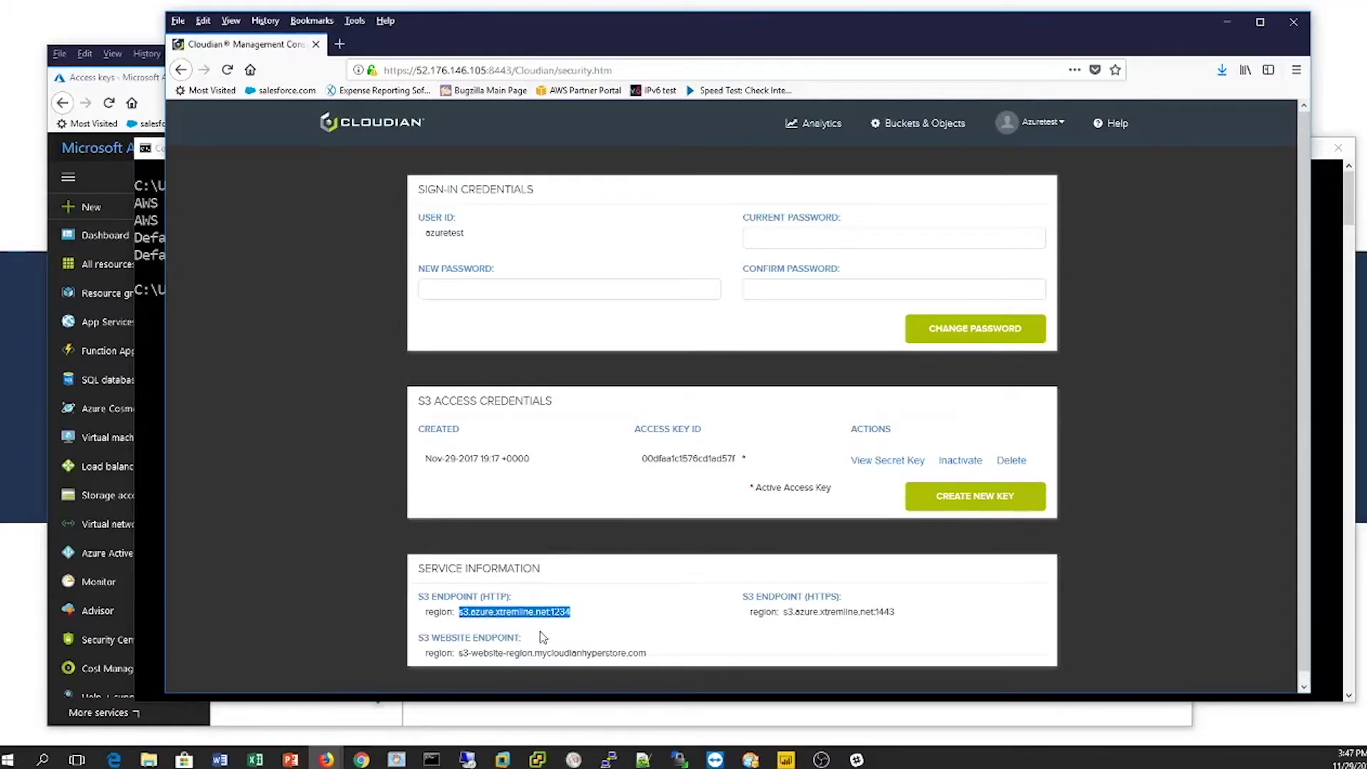
{"action": "left_click", "coordinate": [363, 507]}
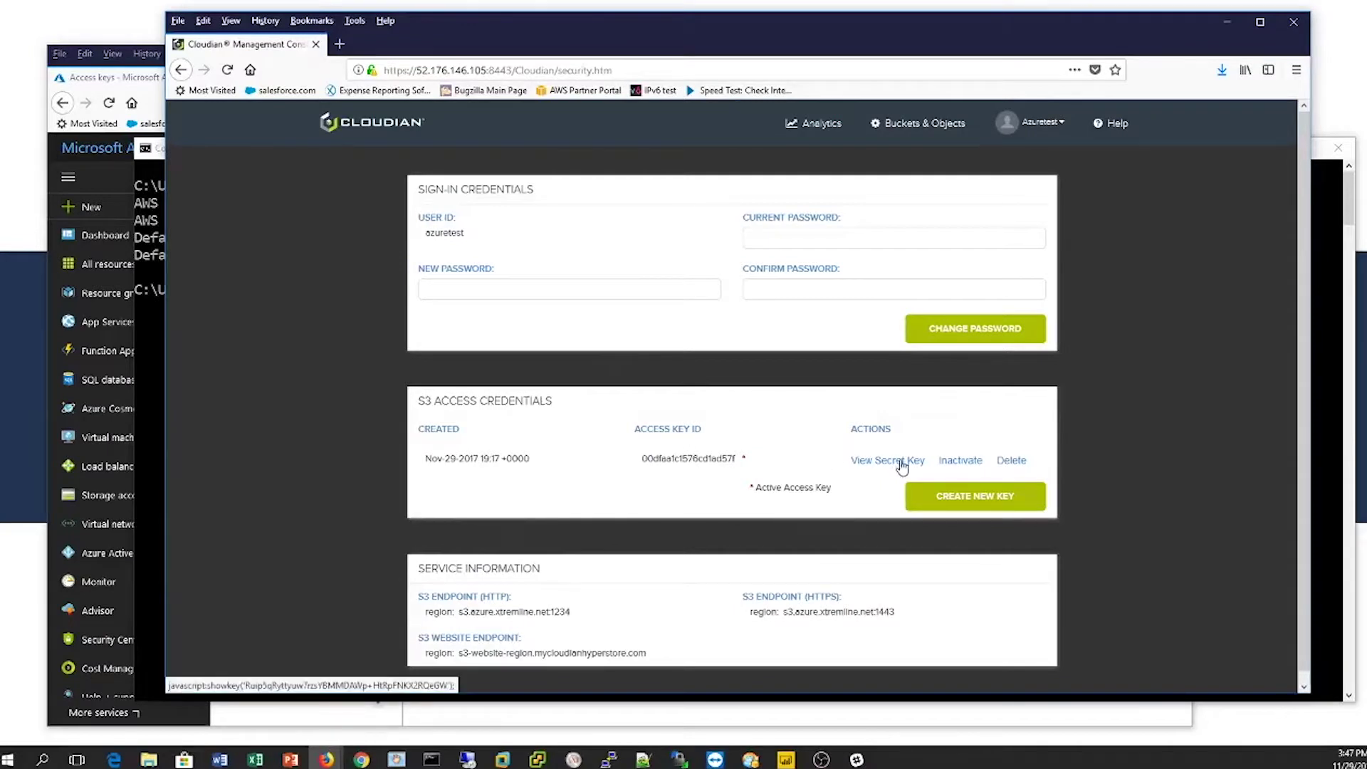
{"action": "left_click", "coordinate": [877, 461]}
{"action": "left_click", "coordinate": [767, 344]}
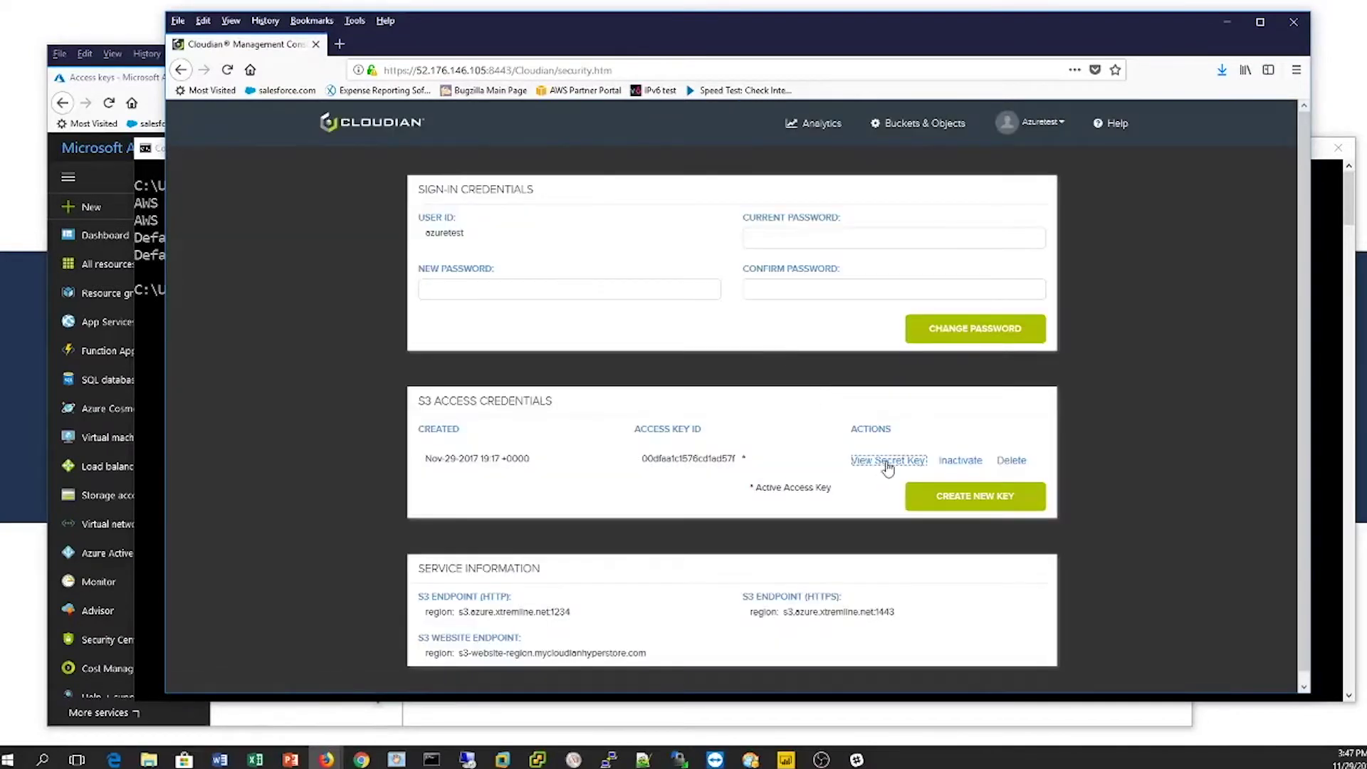
{"action": "left_click", "coordinate": [925, 129]}
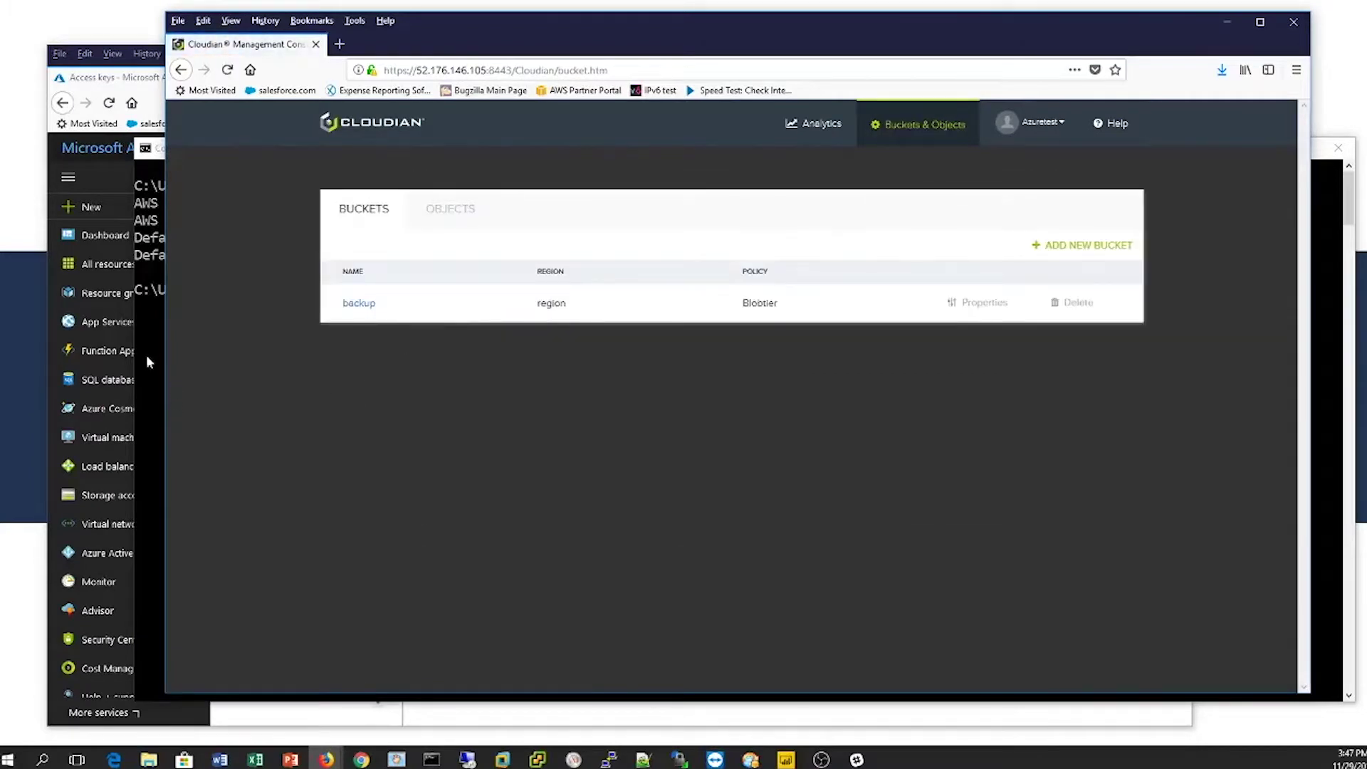
{"action": "left_click", "coordinate": [147, 356]}
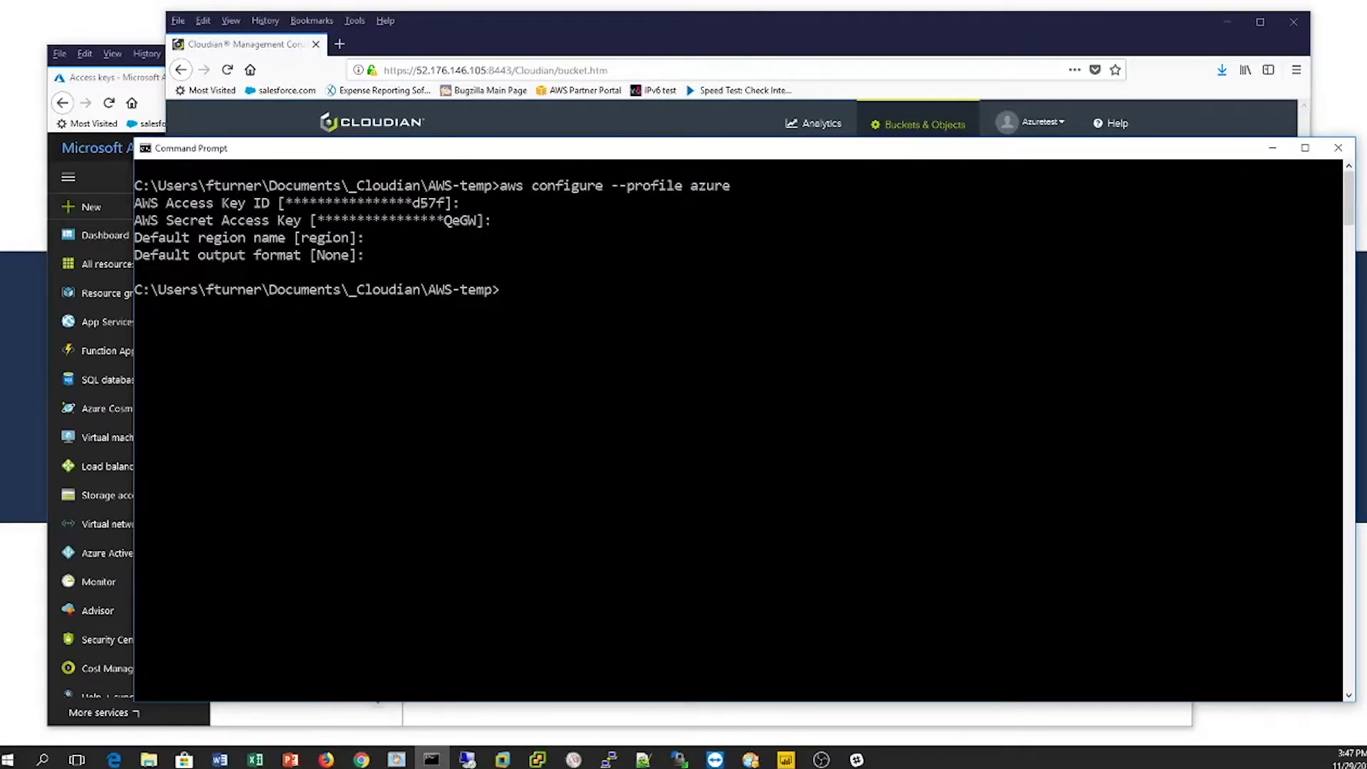
{"action": "key", "text": "alt+Tab"}
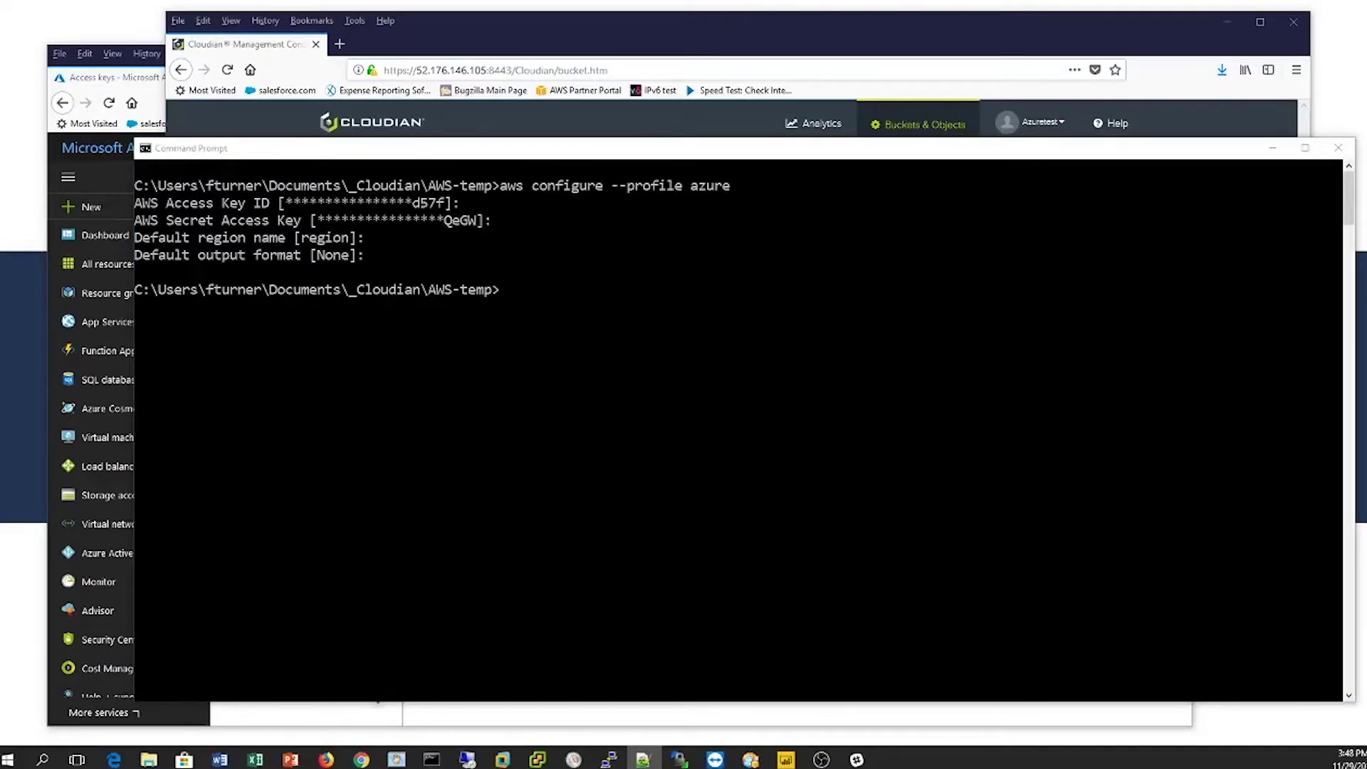
{"action": "key", "text": "alt+Tab"}
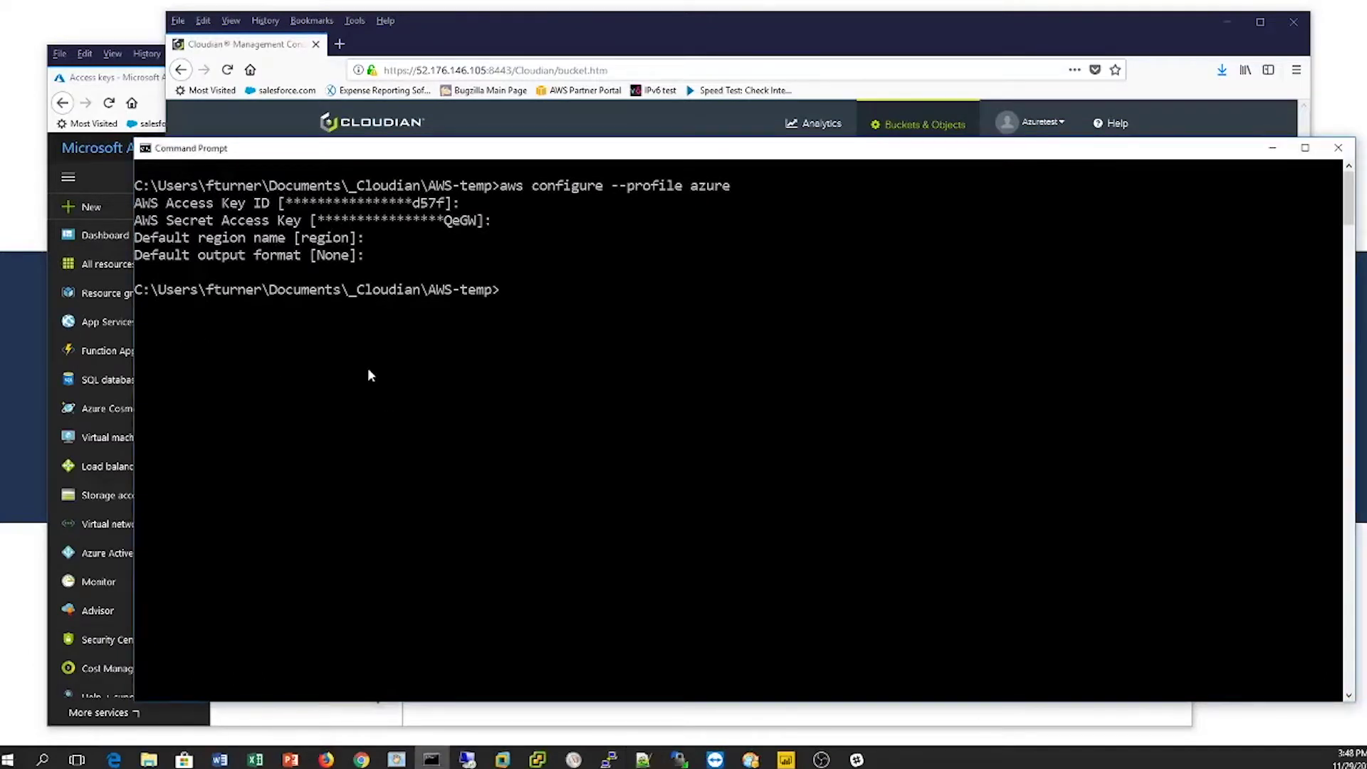
{"action": "type", "text": "aws --profile=azure --endpoint-url=http://s3.azure.xtremline.net:1234 s3 ls"}
{"action": "key", "text": "Return"}
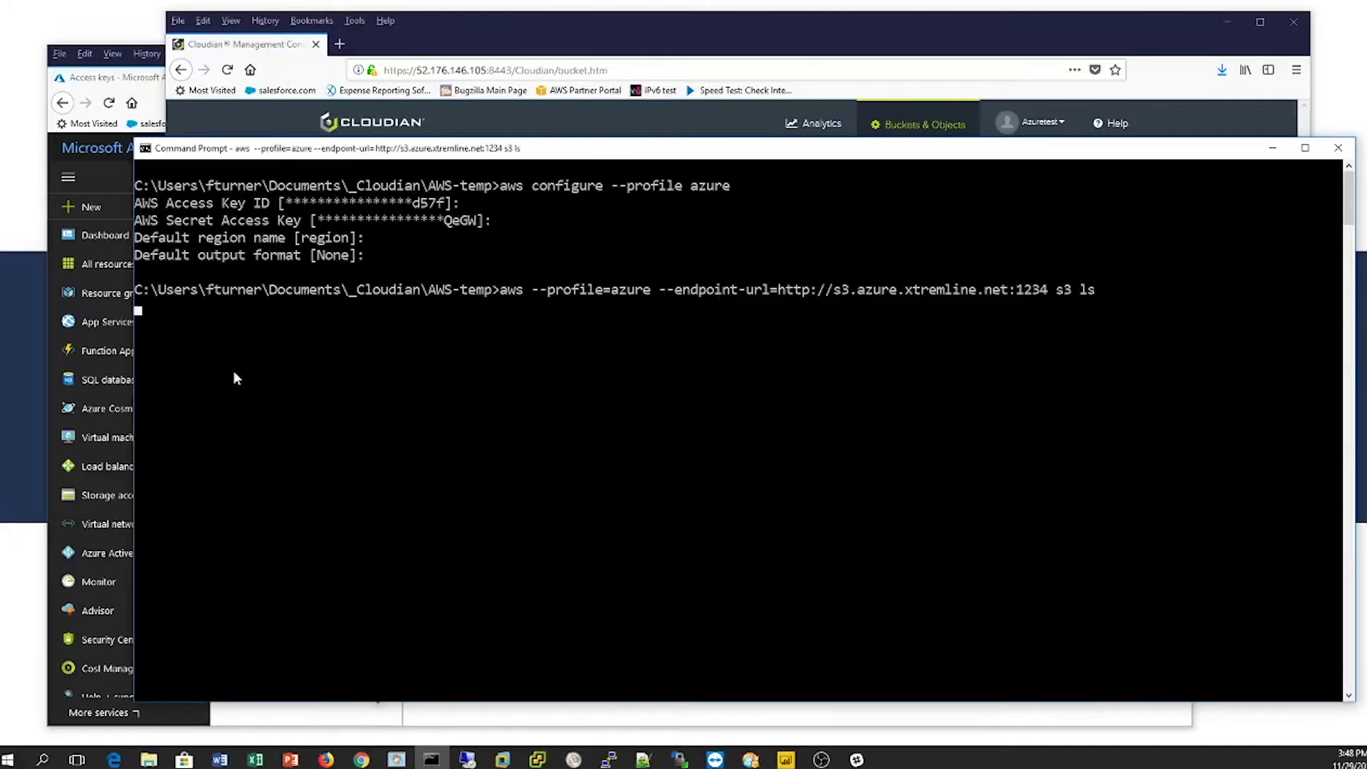
{"action": "key", "text": "alt+Tab"}
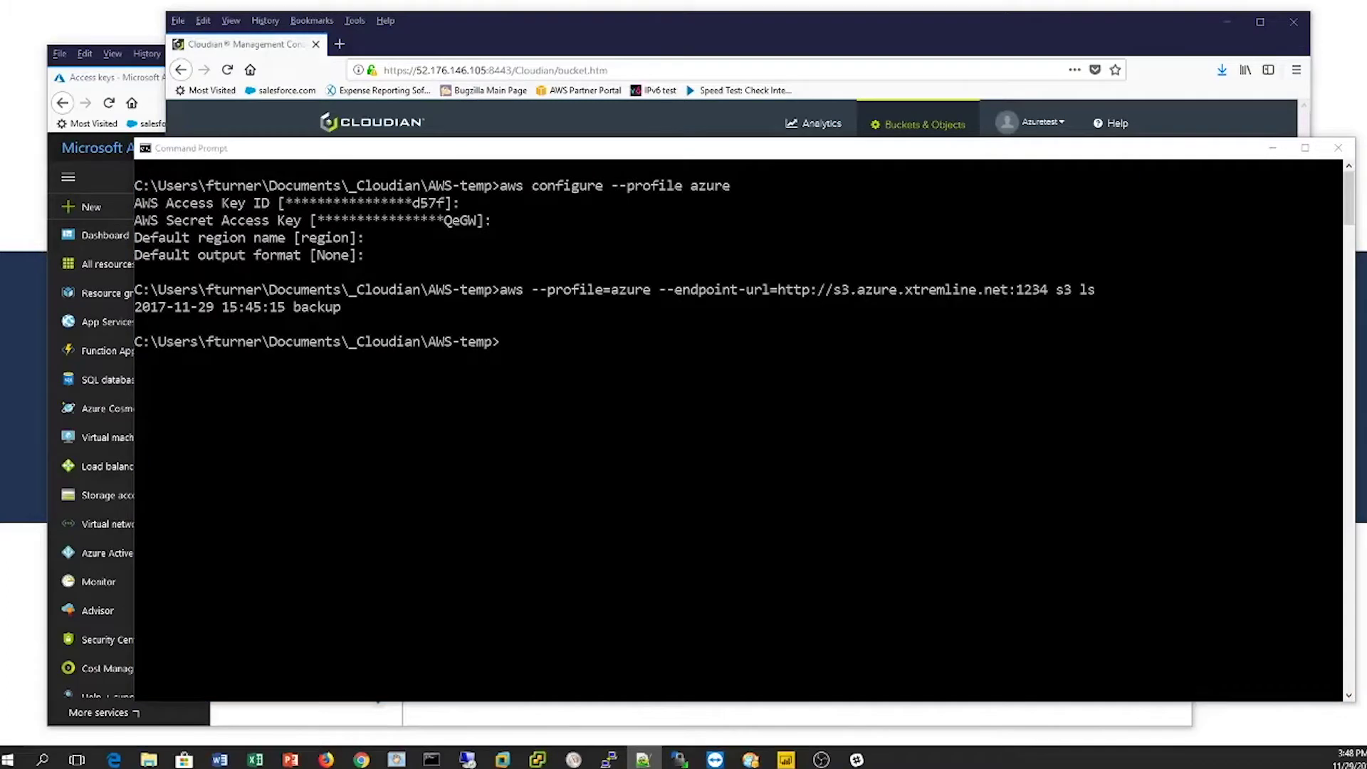
Show the current folder path with cd and list AWS-temp's five files with dir
{"action": "left_click", "coordinate": [365, 414]}
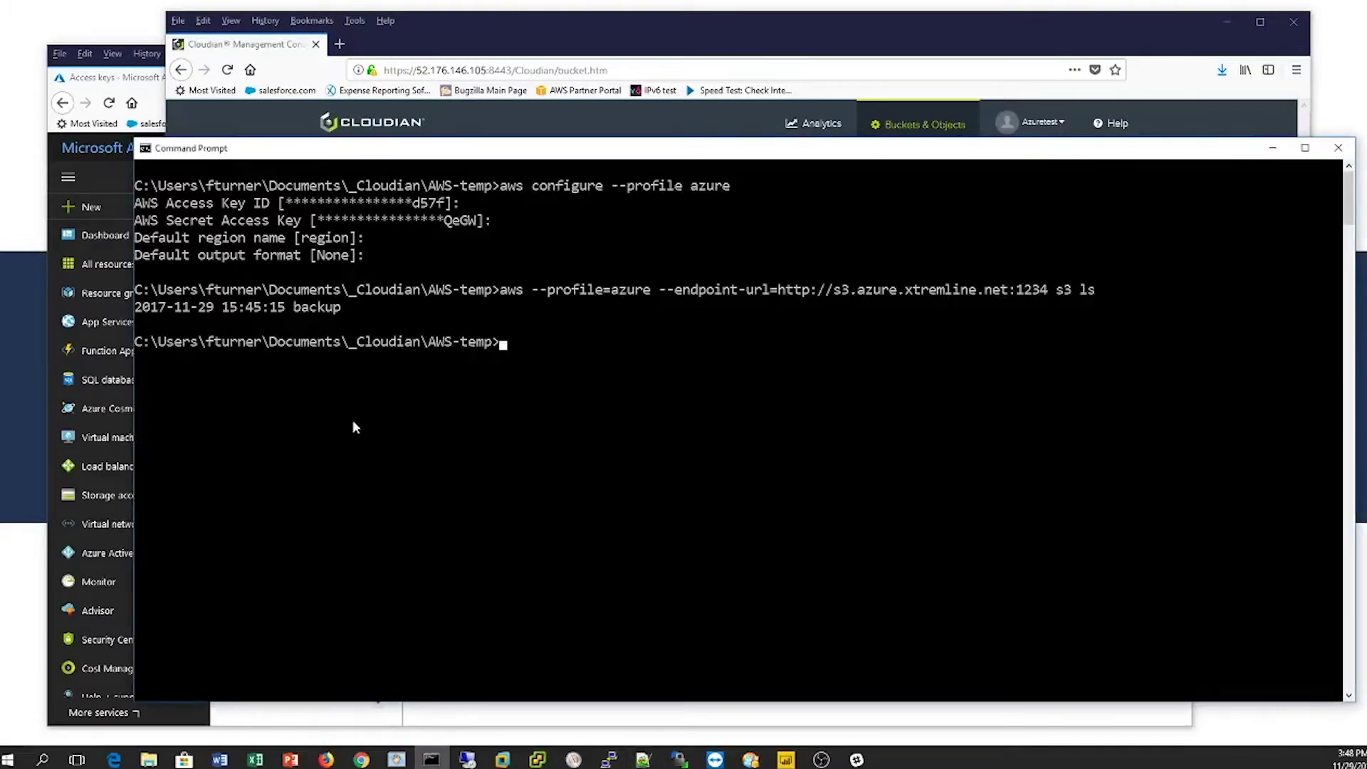
{"action": "type", "text": "pwd"}
{"action": "key", "text": "Return"}
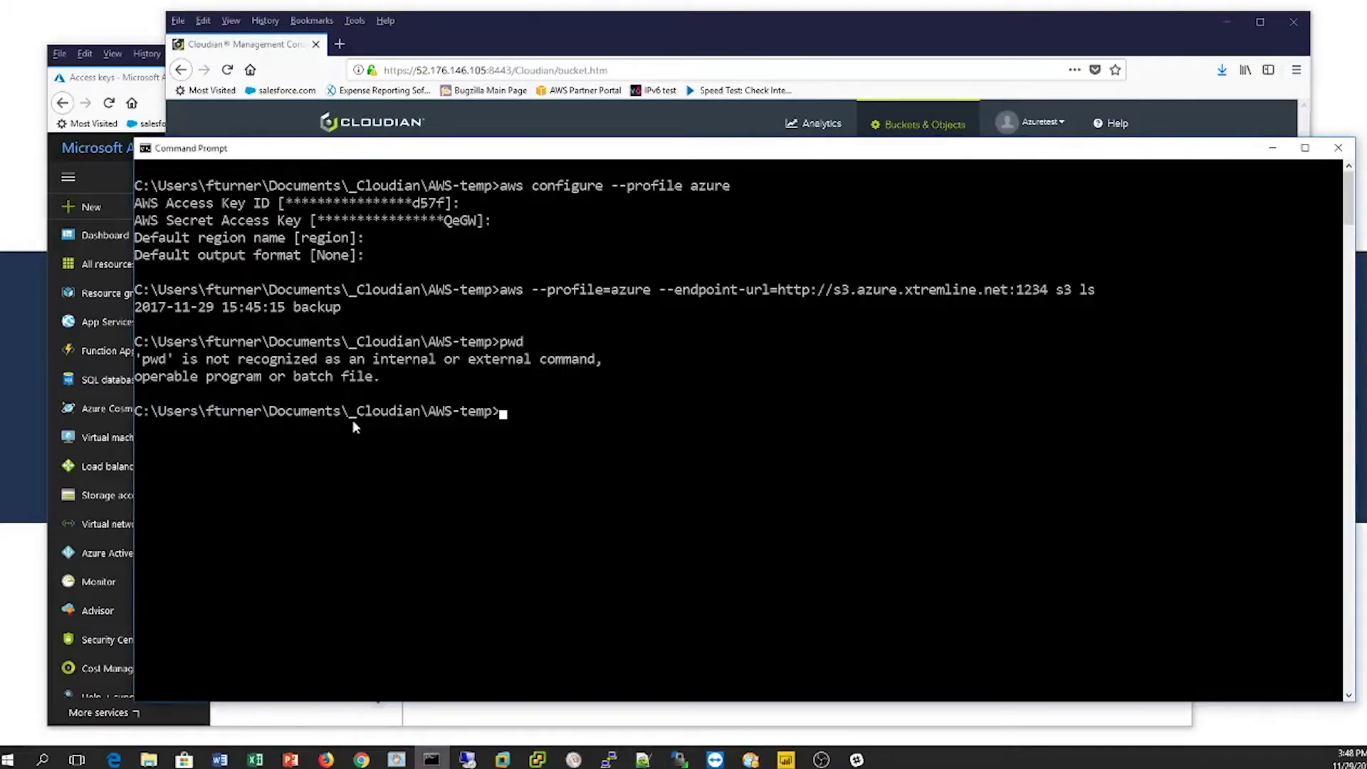
{"action": "type", "text": "cd"}
{"action": "key", "text": "Return"}
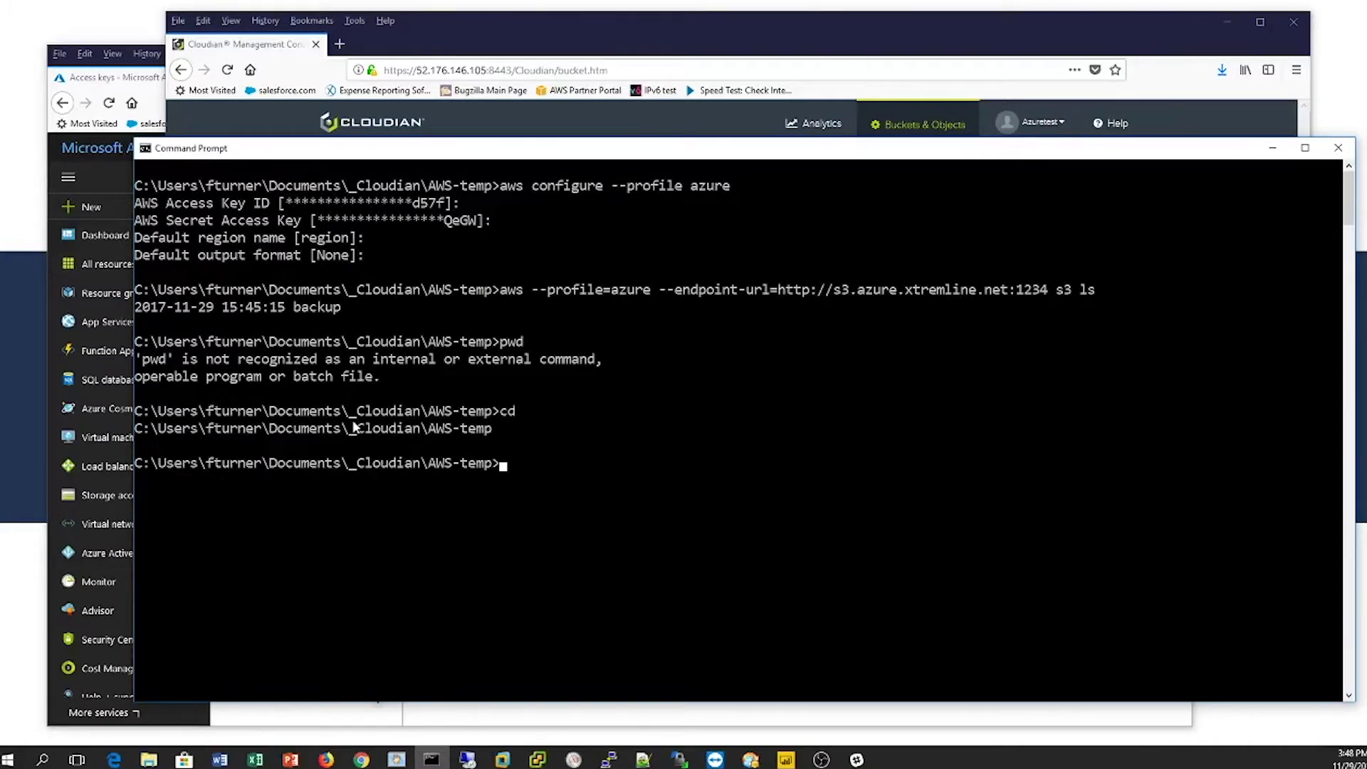
{"action": "type", "text": "dir"}
{"action": "key", "text": "Return"}
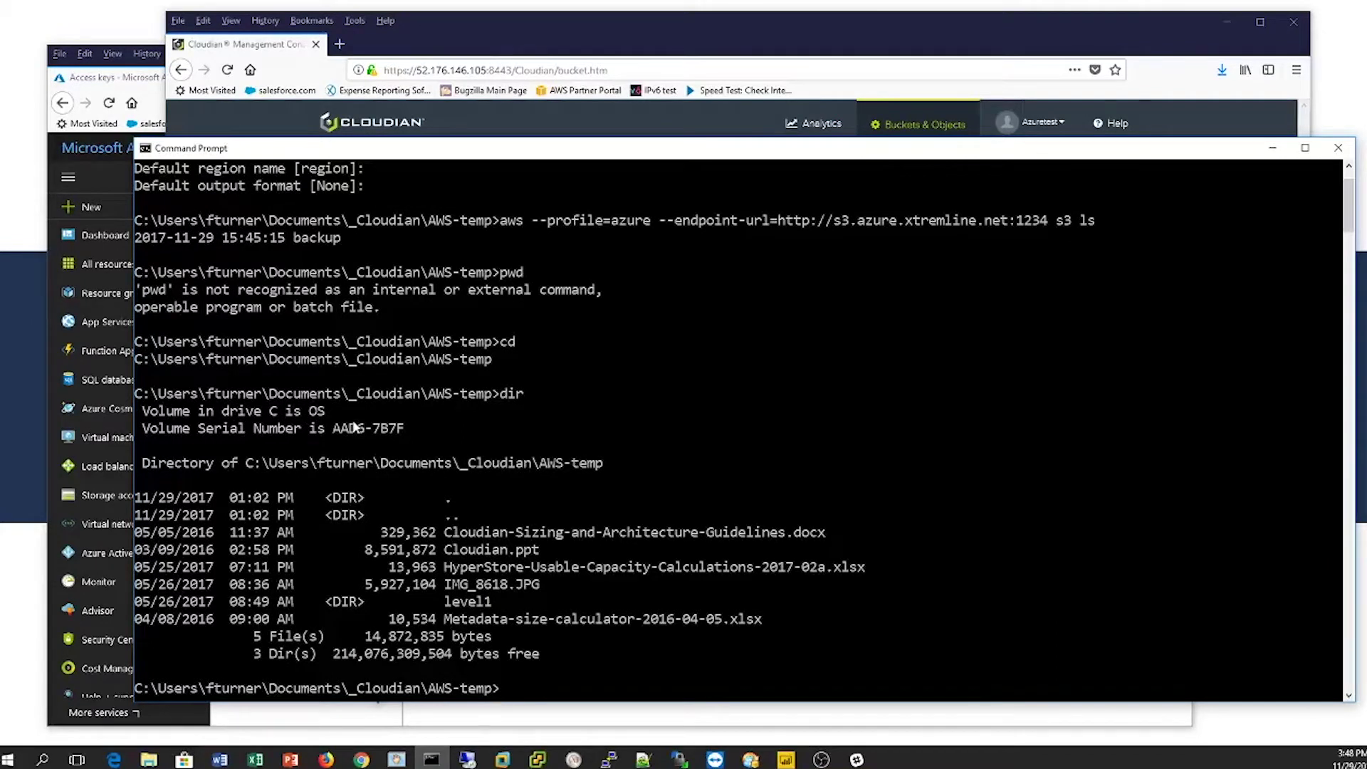
Run aws s3 sync from AWS-temp to s3://backup through the azure profile endpoint
{"action": "type", "text": "aws --profile=azure --endpoint-url=http://s3.azure.xtremline.net:1234 s3 sync . s3://backup"}
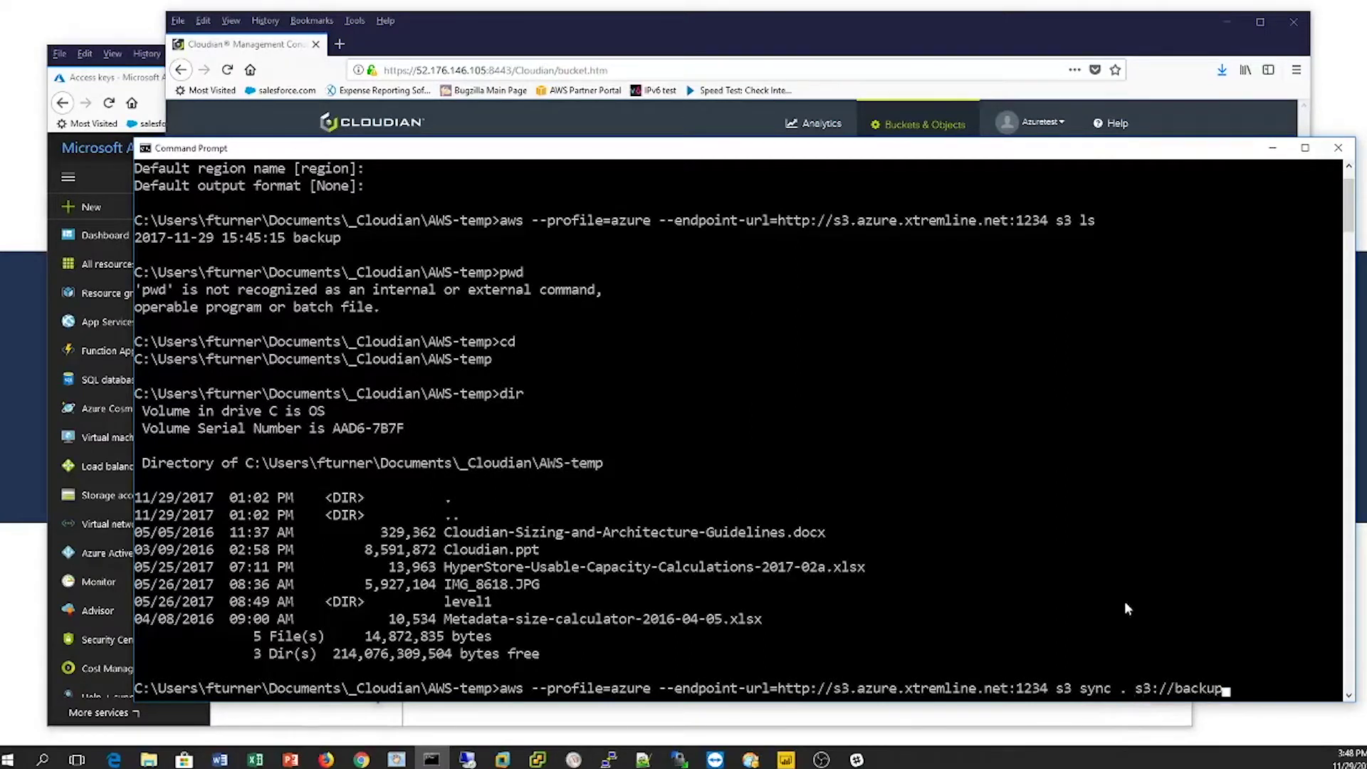
{"action": "key", "text": "Return"}
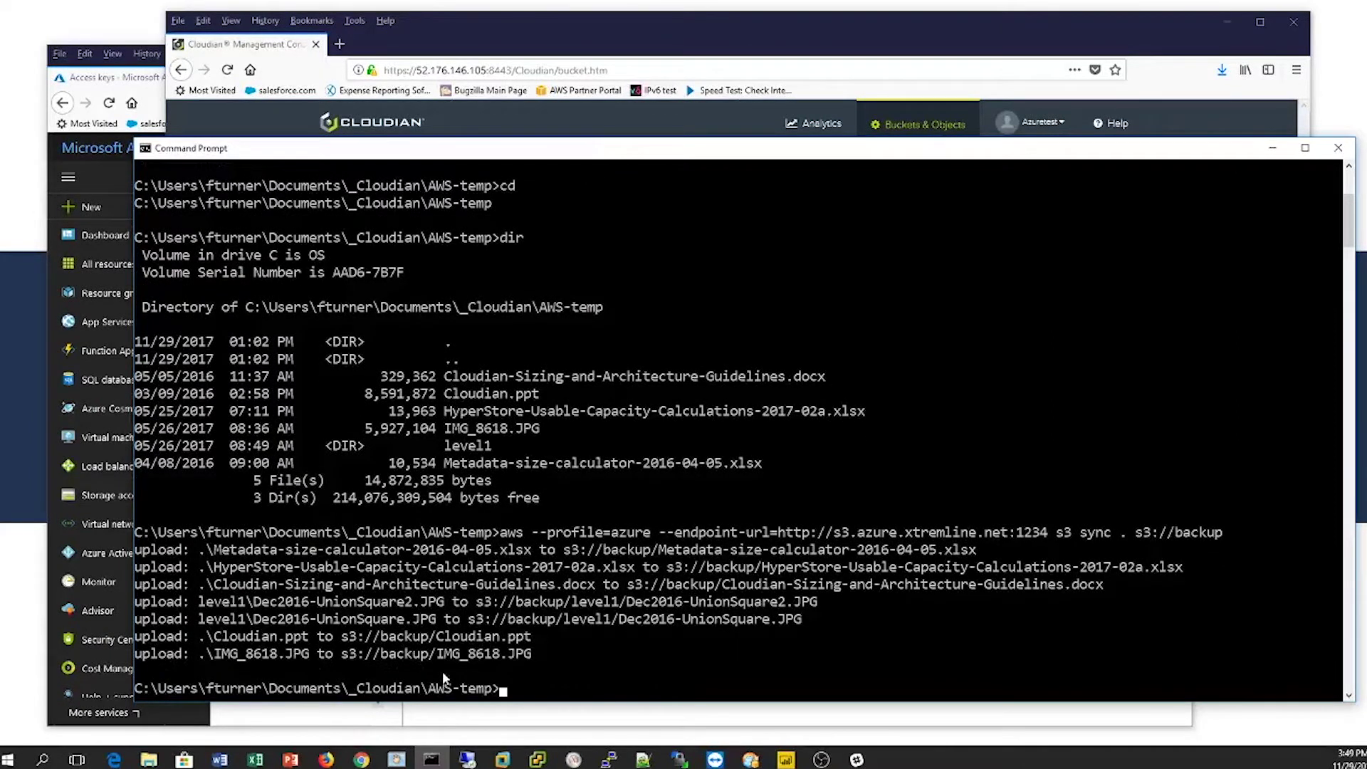
Open the backup bucket in Cloudian to list the level1/ folder and five uploaded files
{"action": "left_click", "coordinate": [531, 34]}
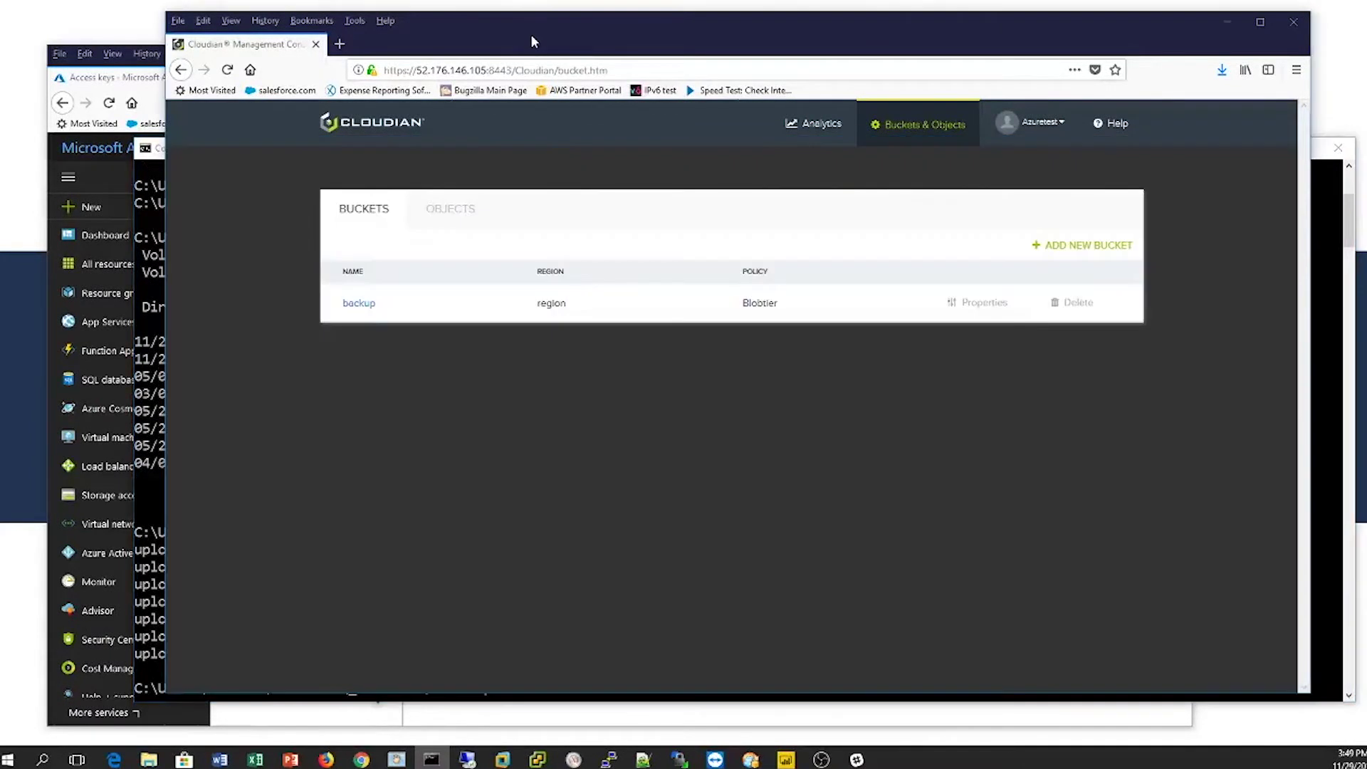
{"action": "left_click", "coordinate": [363, 310]}
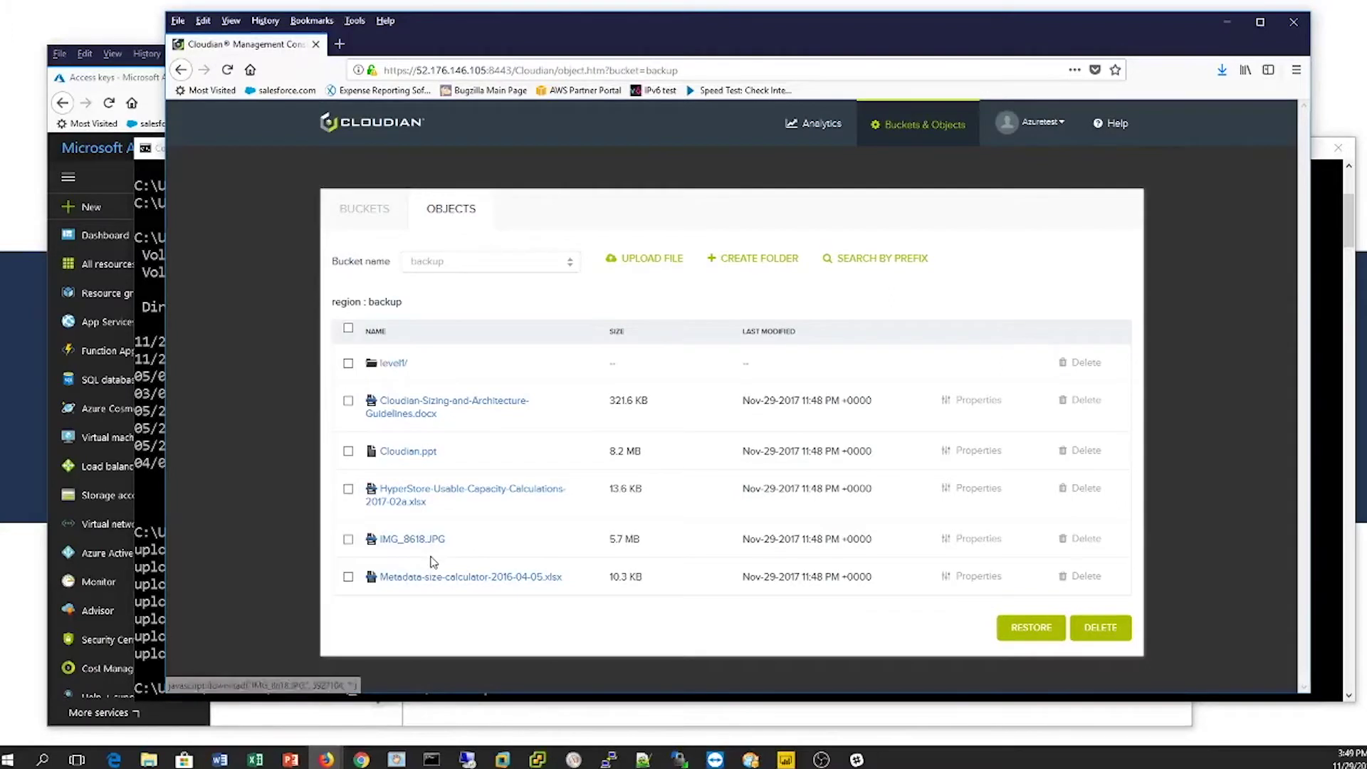
Place the AWS-temp folder window beside Cloudian and open the bucket's level1 folder
{"action": "mouse_move", "coordinate": [148, 759]}
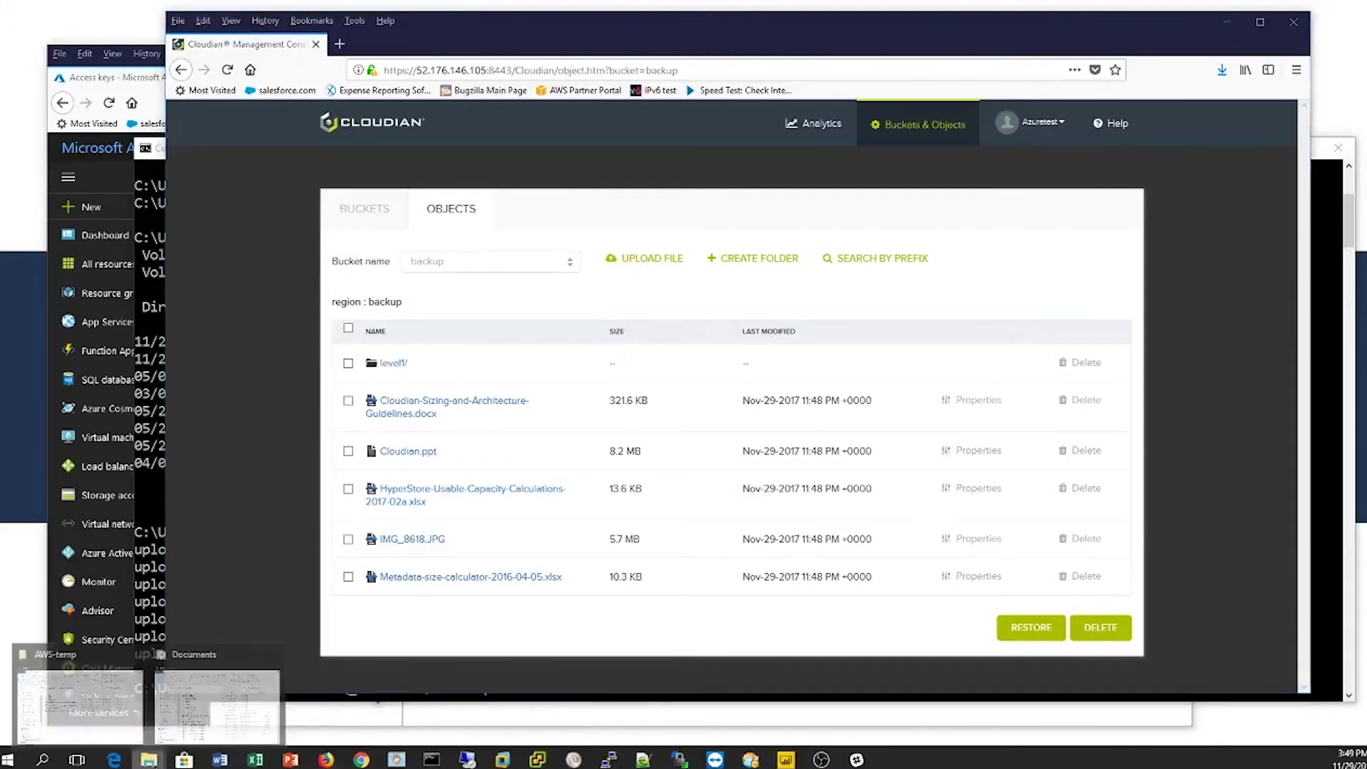
{"action": "left_click", "coordinate": [136, 701]}
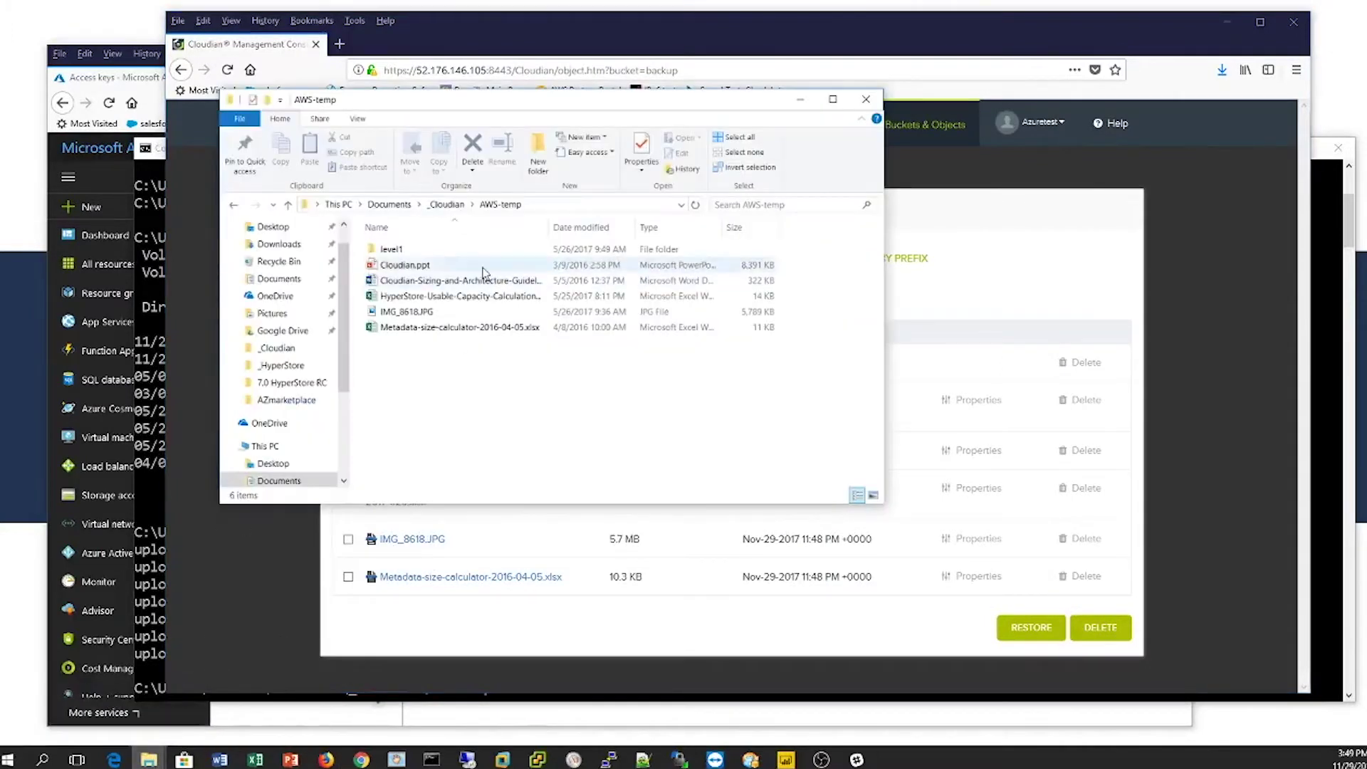
{"action": "left_click_drag", "start_coordinate": [433, 93], "coordinate": [236, 32]}
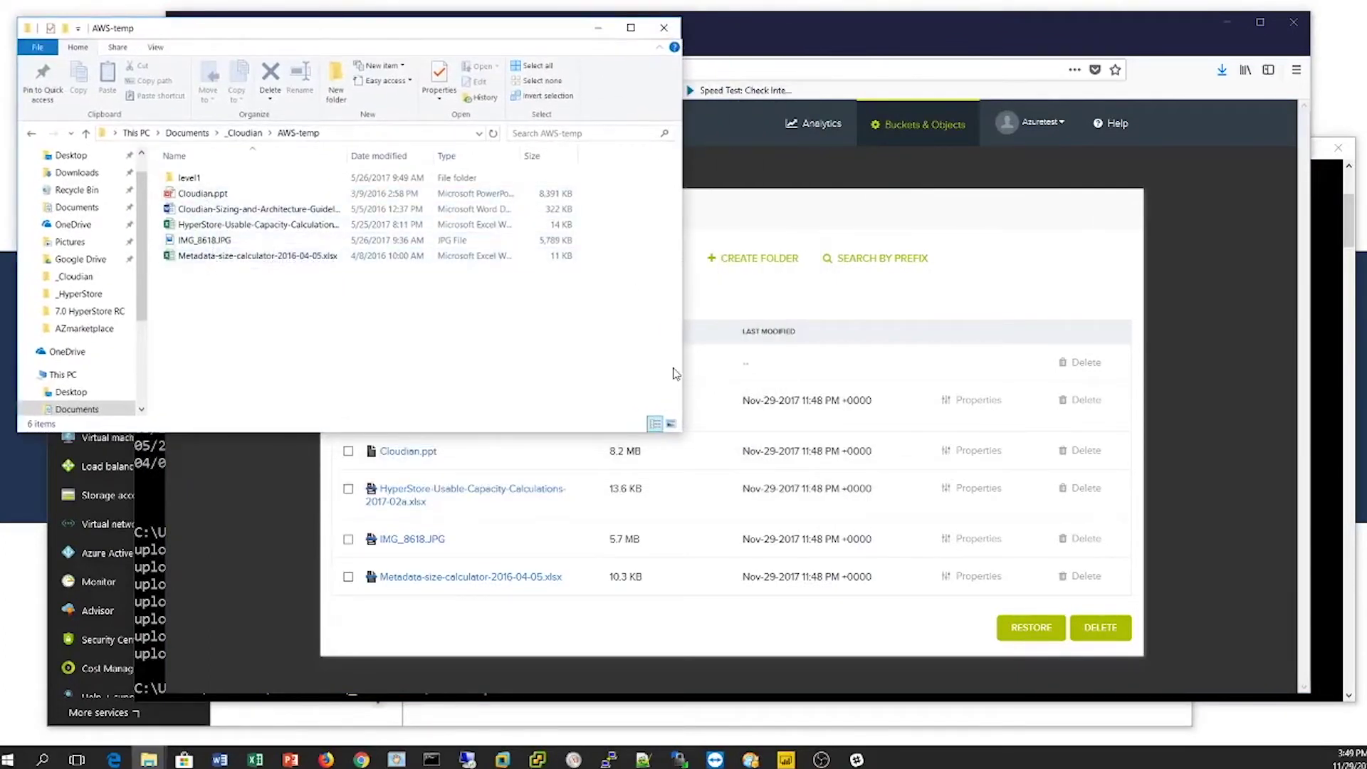
{"action": "left_click", "coordinate": [762, 60]}
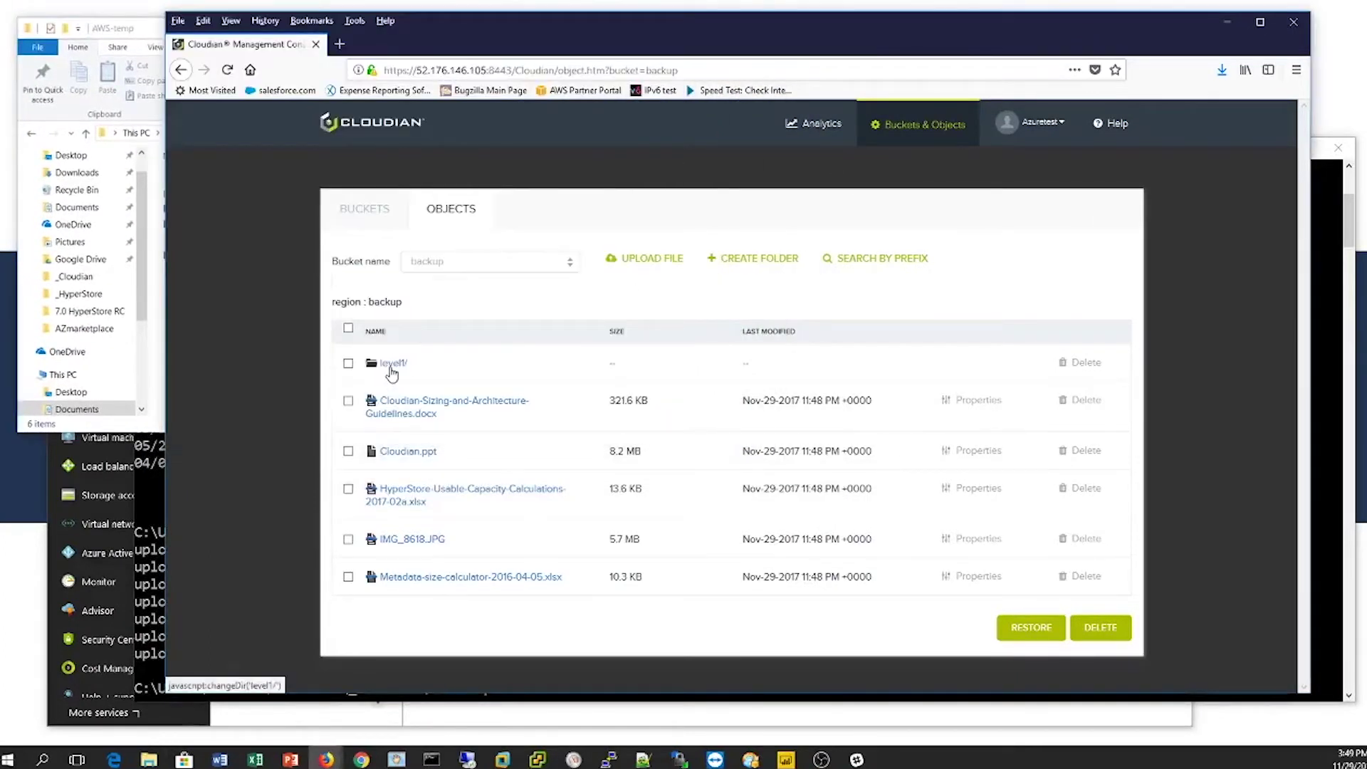
{"action": "left_click", "coordinate": [396, 366]}
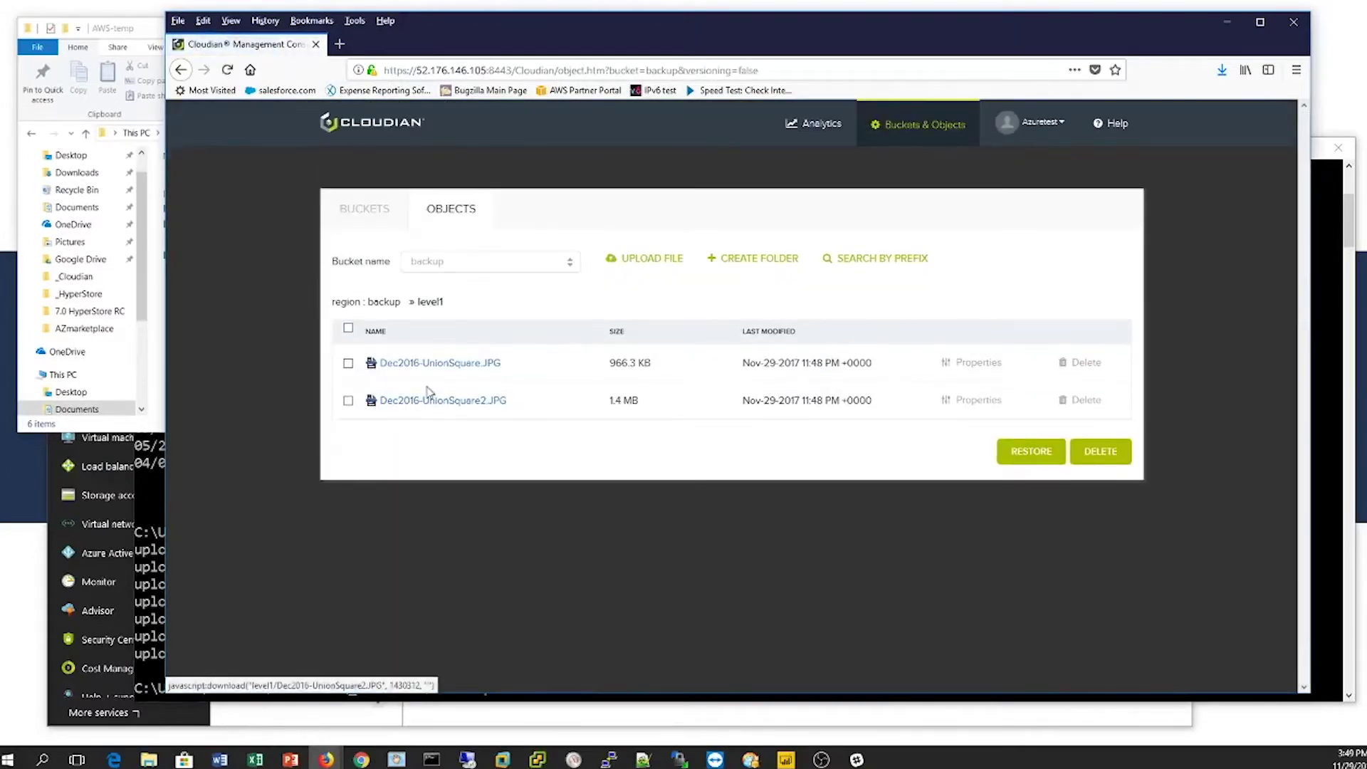
Check the local level1 folder against the bucket's two UnionSquare photos, then minimize File Explorer
{"action": "left_click", "coordinate": [156, 88]}
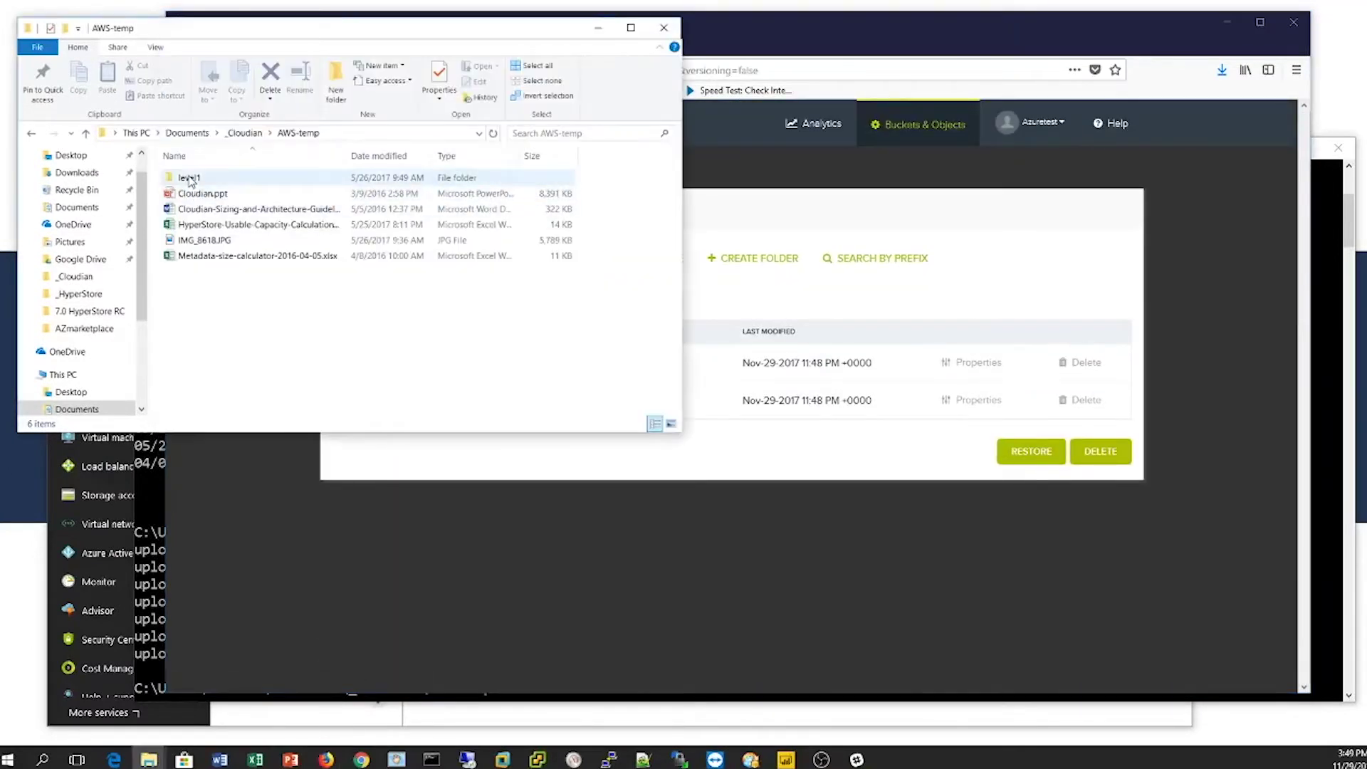
{"action": "double_click", "coordinate": [186, 100]}
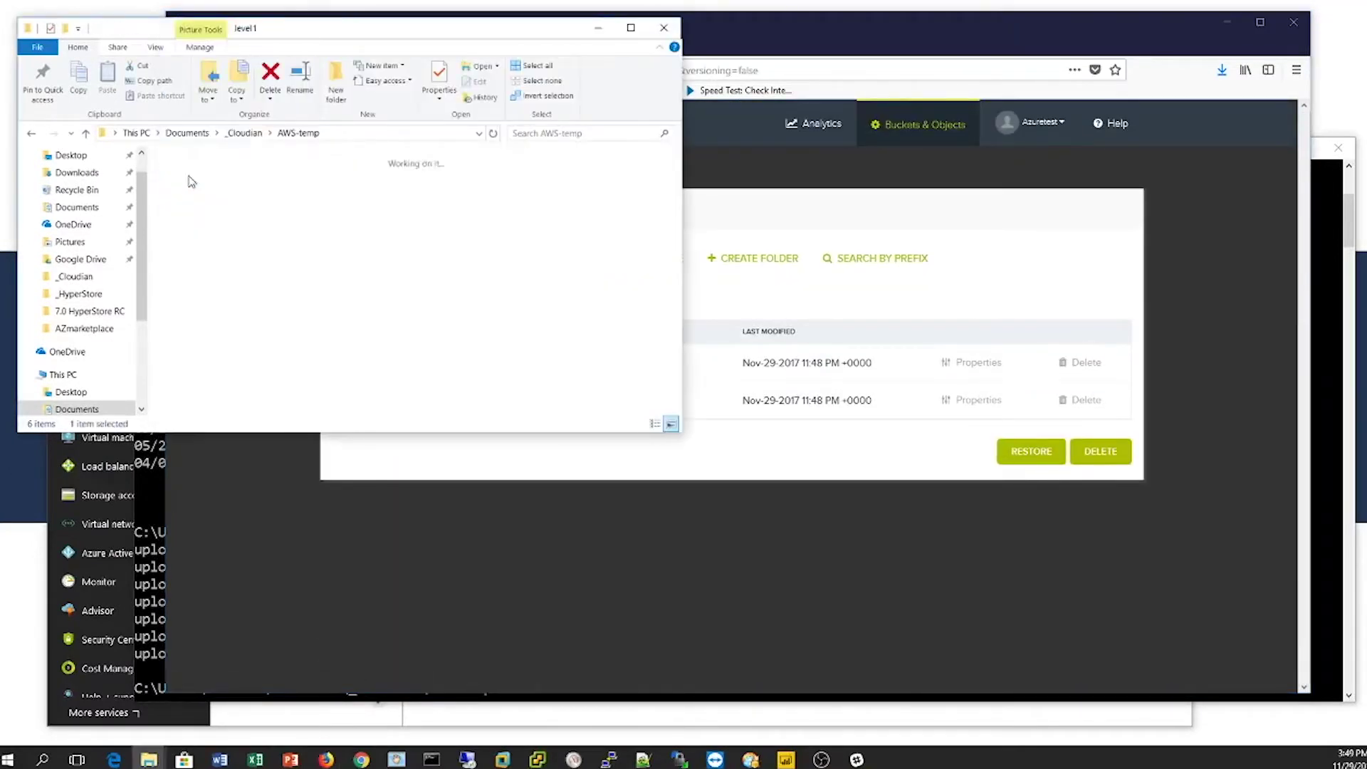
{"action": "left_click", "coordinate": [302, 134]}
{"action": "left_click", "coordinate": [598, 27]}
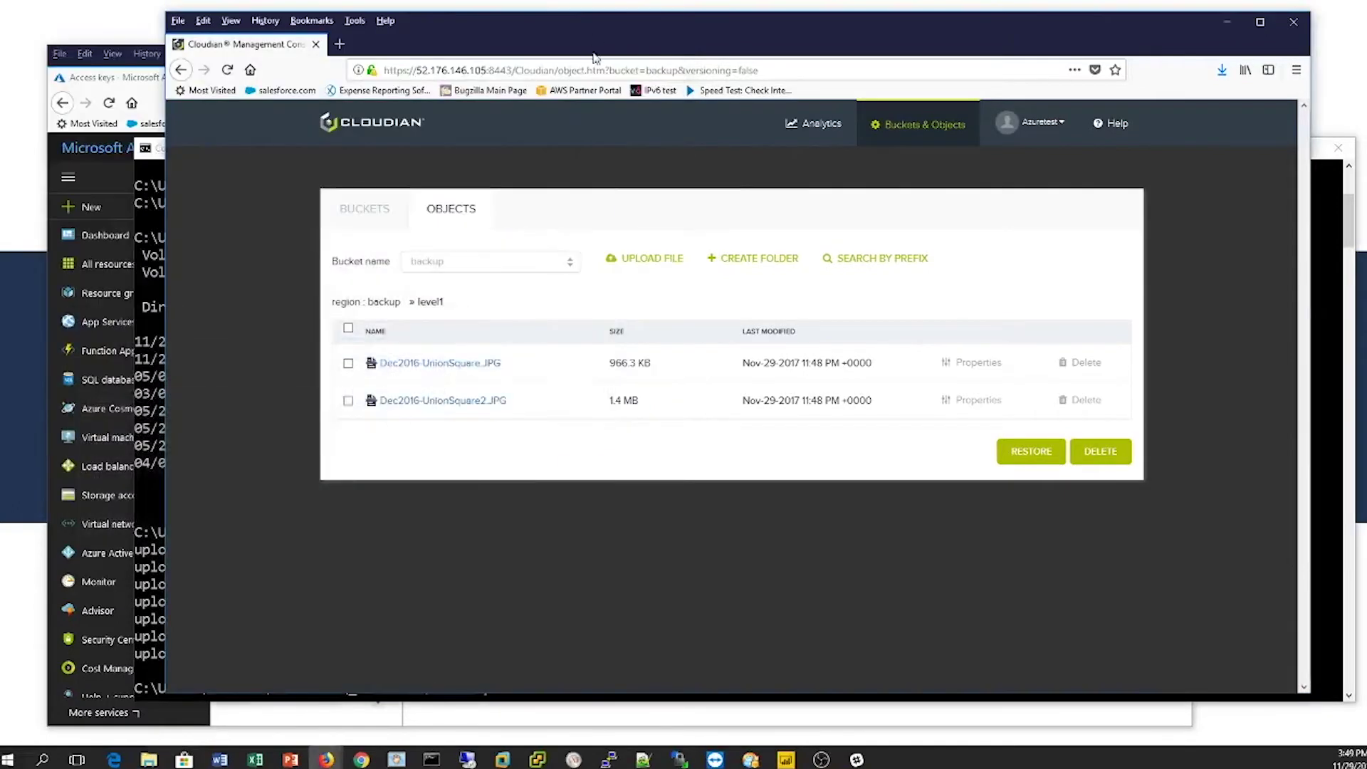
{"action": "left_click", "coordinate": [752, 763]}
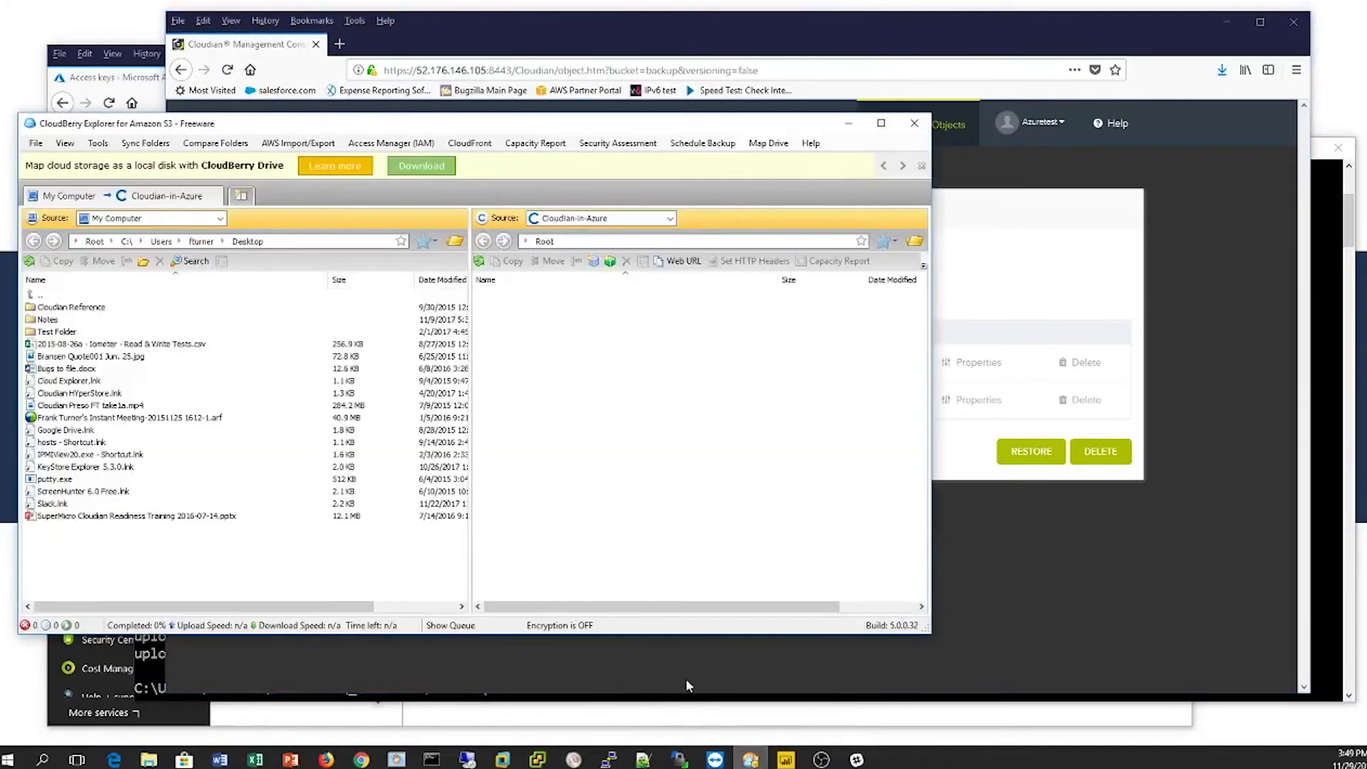
Refresh the Cloudian-in-Azure pane and confirm its account points to s3.azure.xtremline.net:1234, unchanged
{"action": "left_click", "coordinate": [478, 261]}
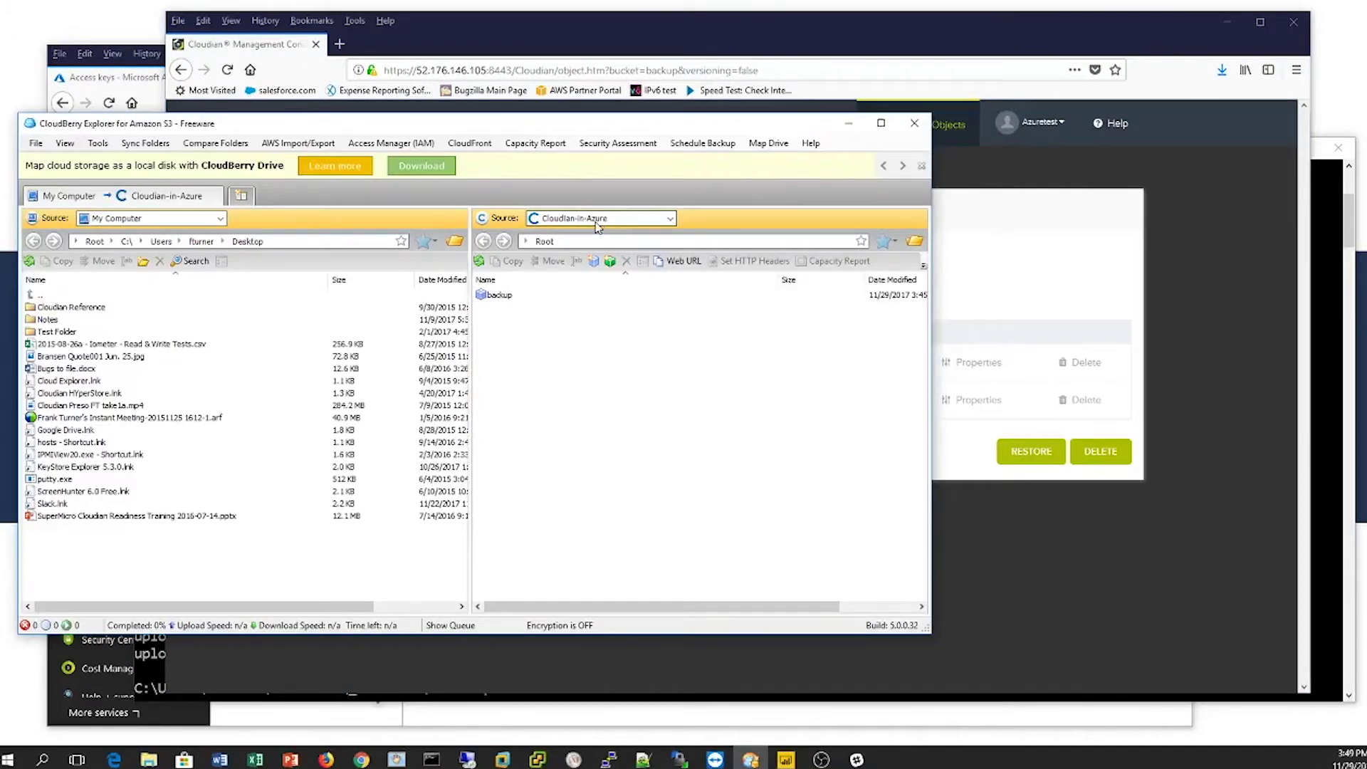
{"action": "left_click", "coordinate": [35, 143]}
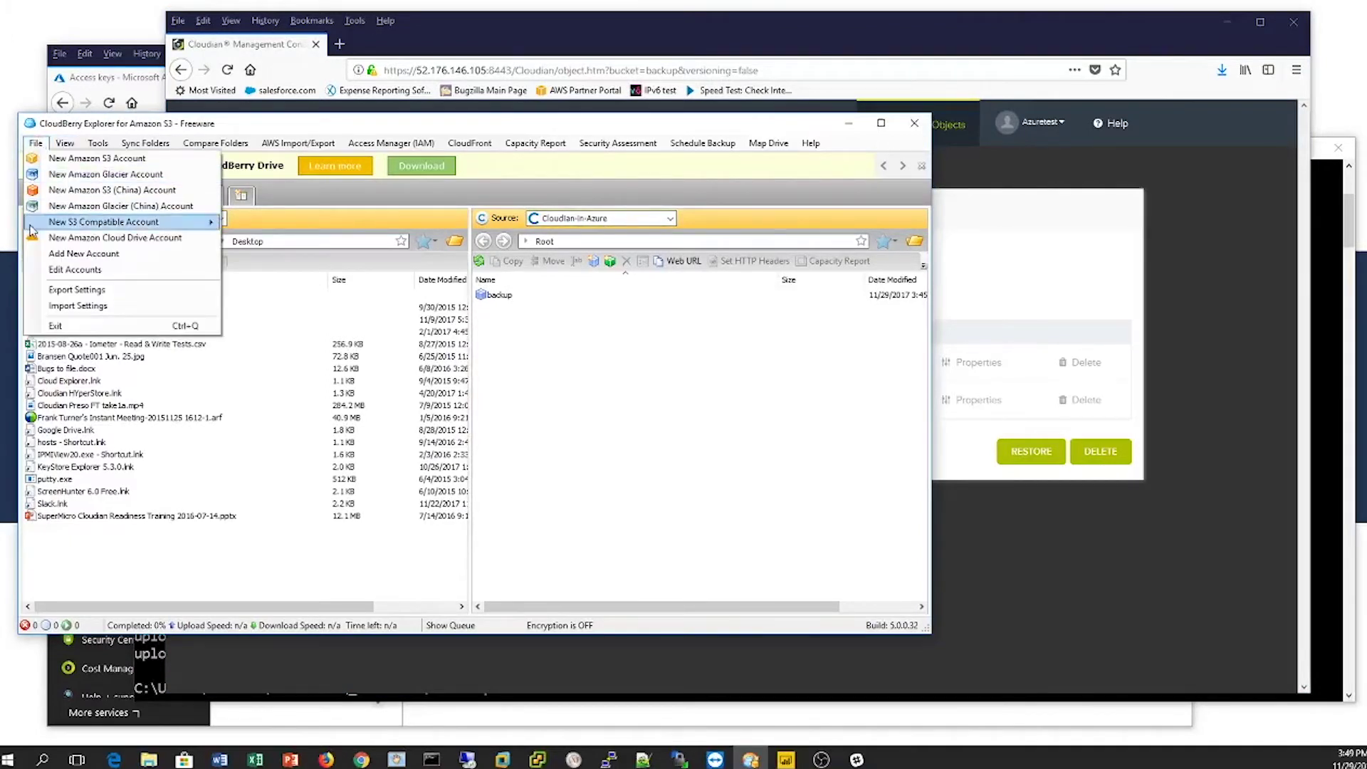
{"action": "left_click", "coordinate": [60, 255]}
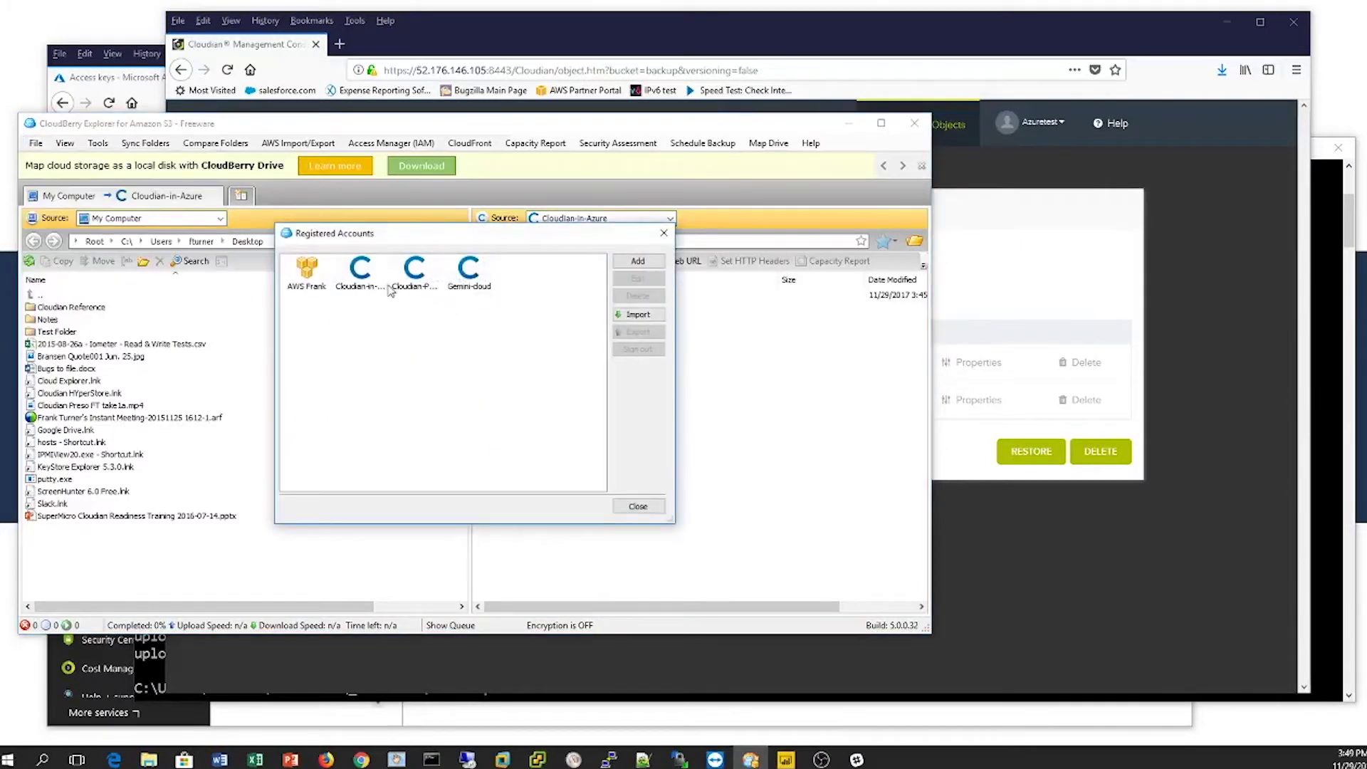
{"action": "double_click", "coordinate": [361, 274]}
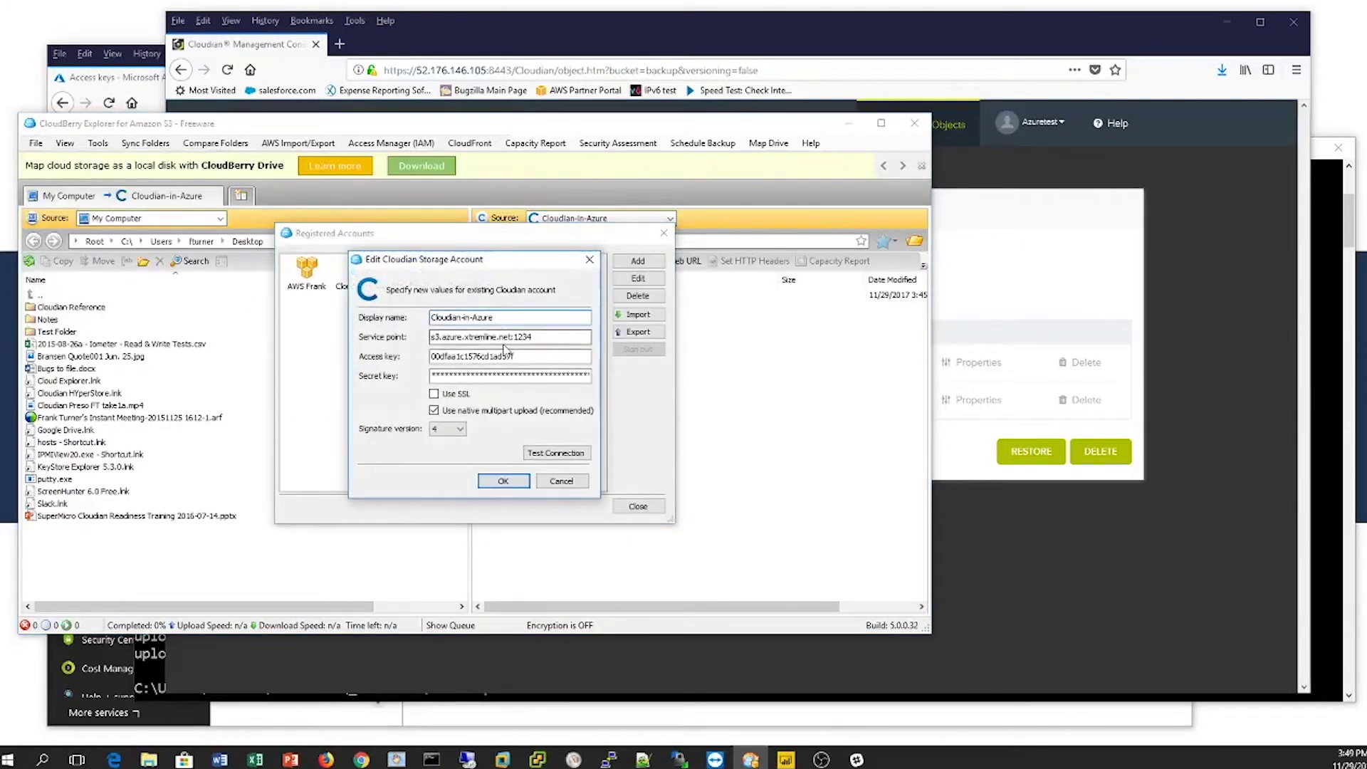
{"action": "left_click_drag", "start_coordinate": [535, 337], "coordinate": [420, 337]}
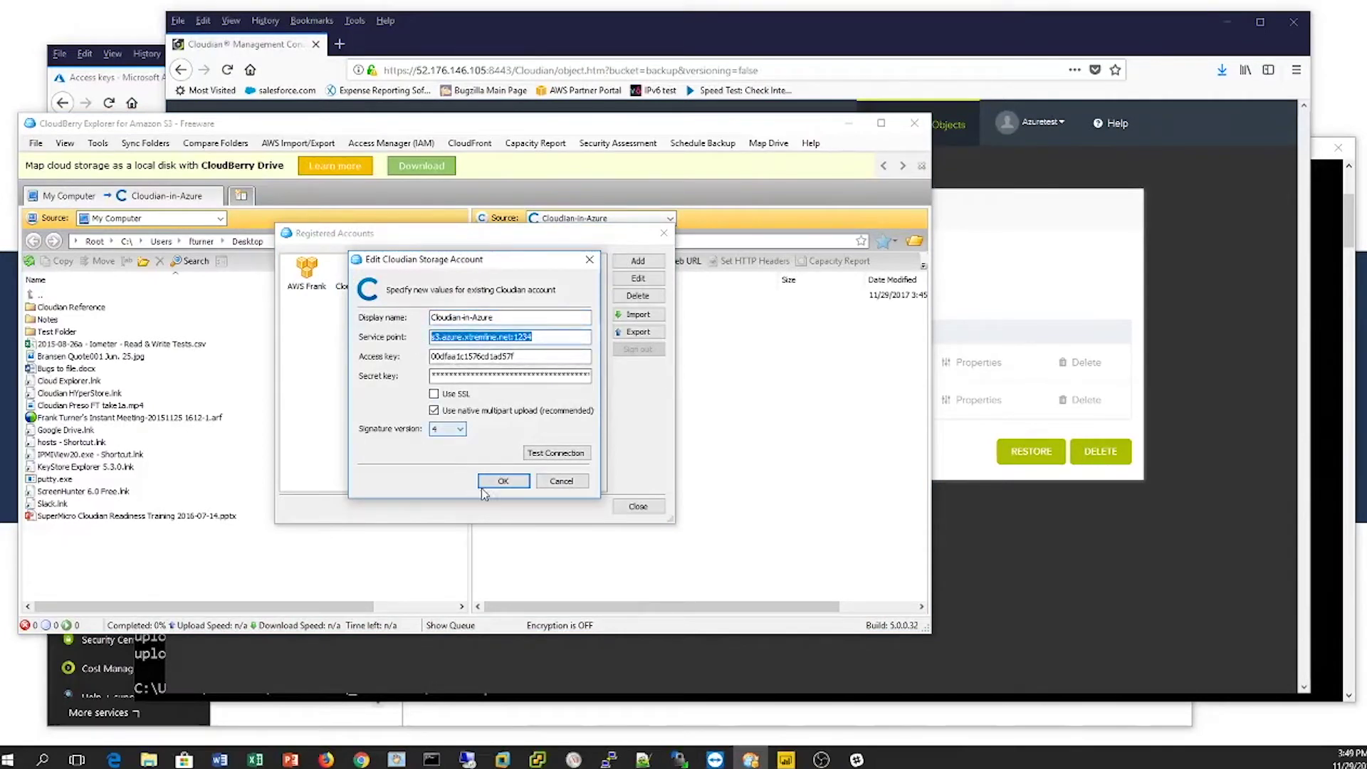
{"action": "left_click", "coordinate": [556, 486]}
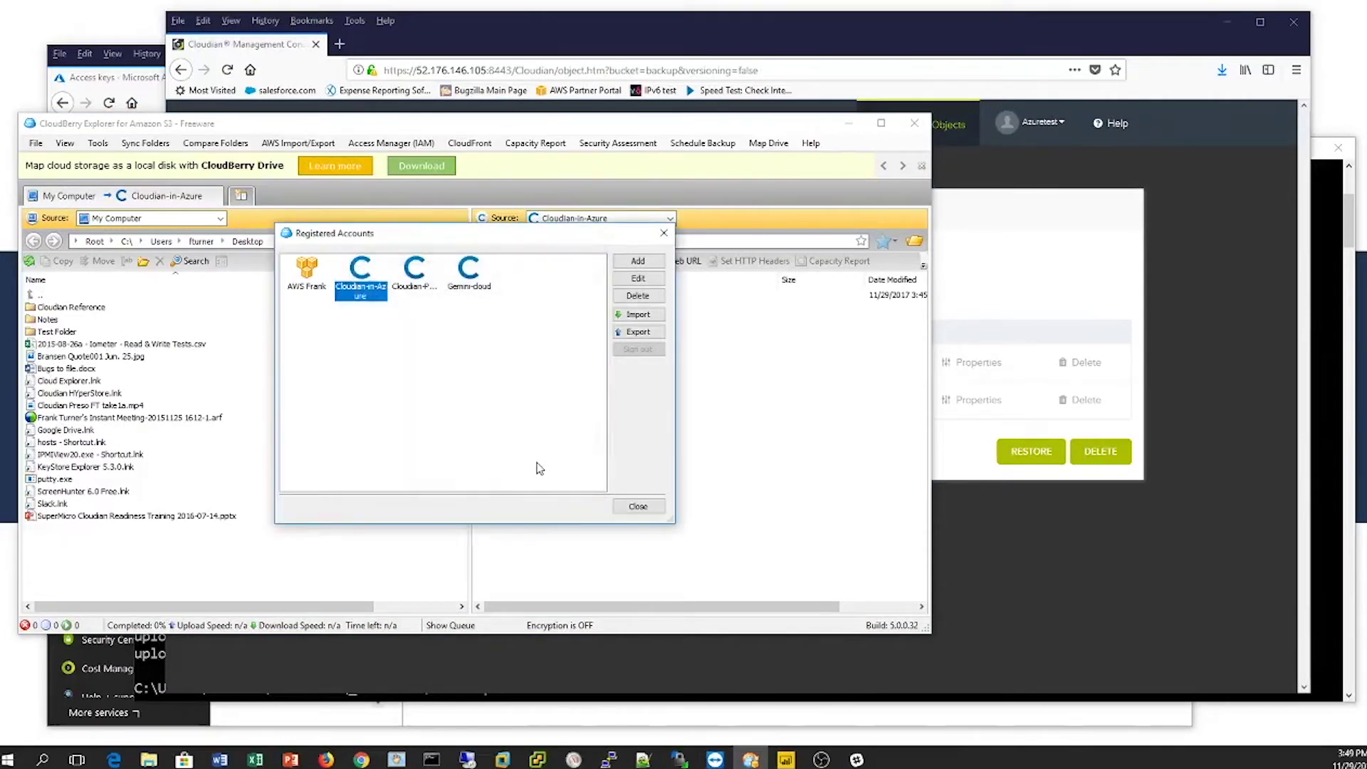
{"action": "left_click", "coordinate": [629, 503]}
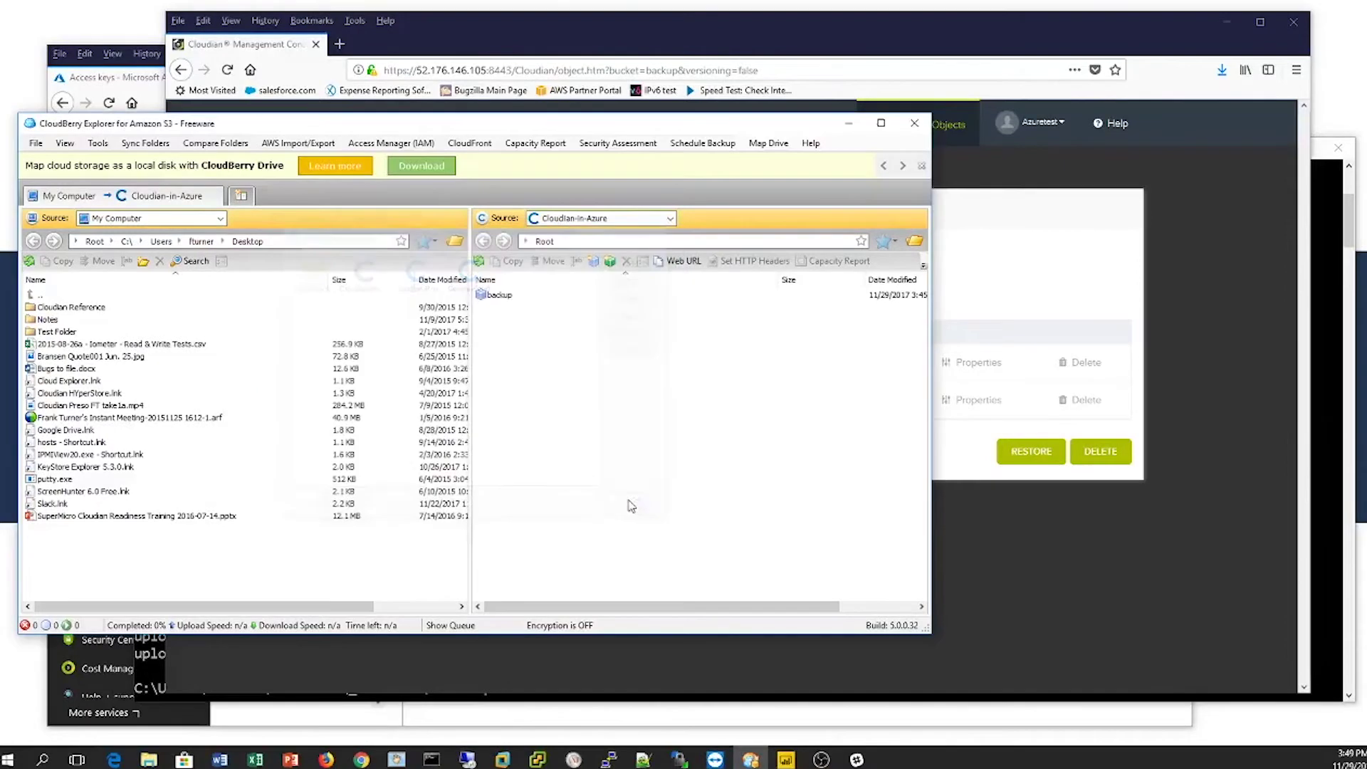
Browse into backup/level1 in the Cloudian-in-Azure pane to list the two Dec2016-UnionSquare JPGs
{"action": "double_click", "coordinate": [486, 299]}
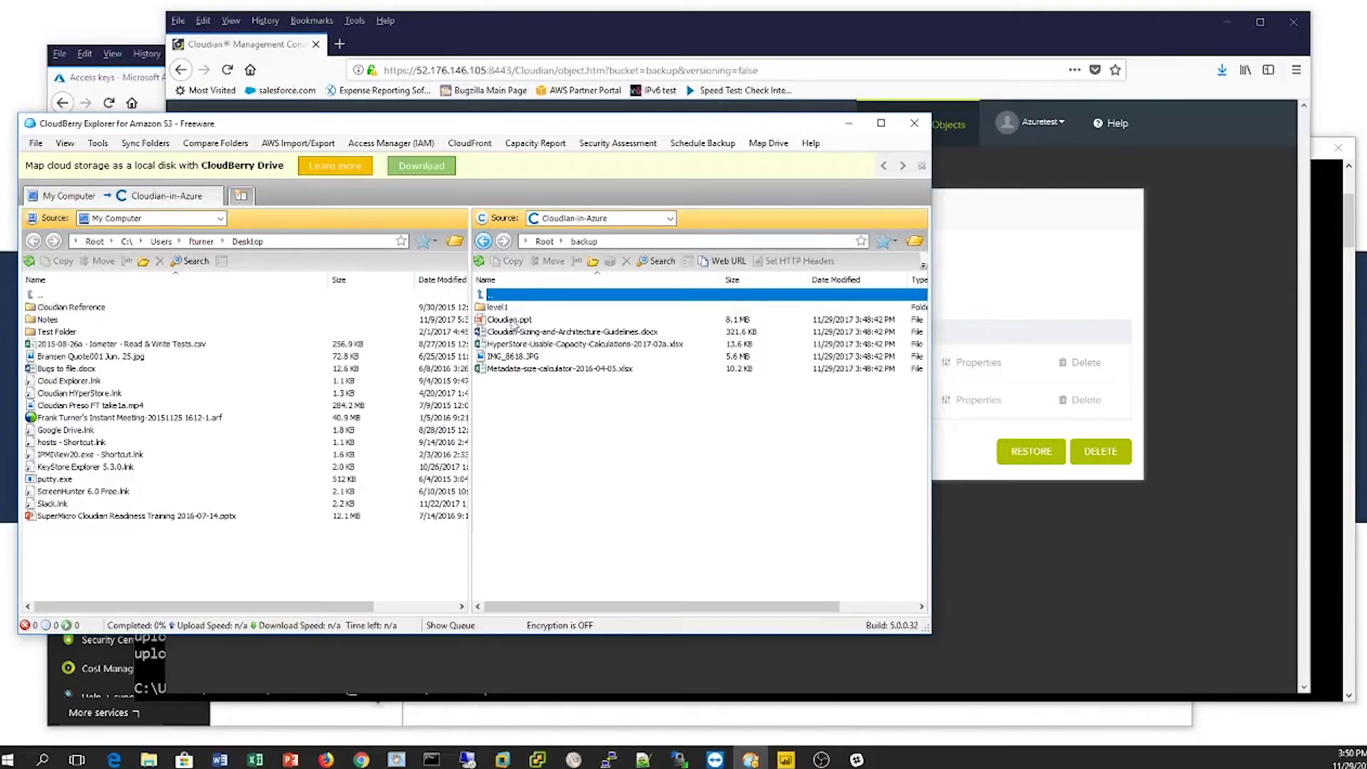
{"action": "left_click", "coordinate": [499, 308]}
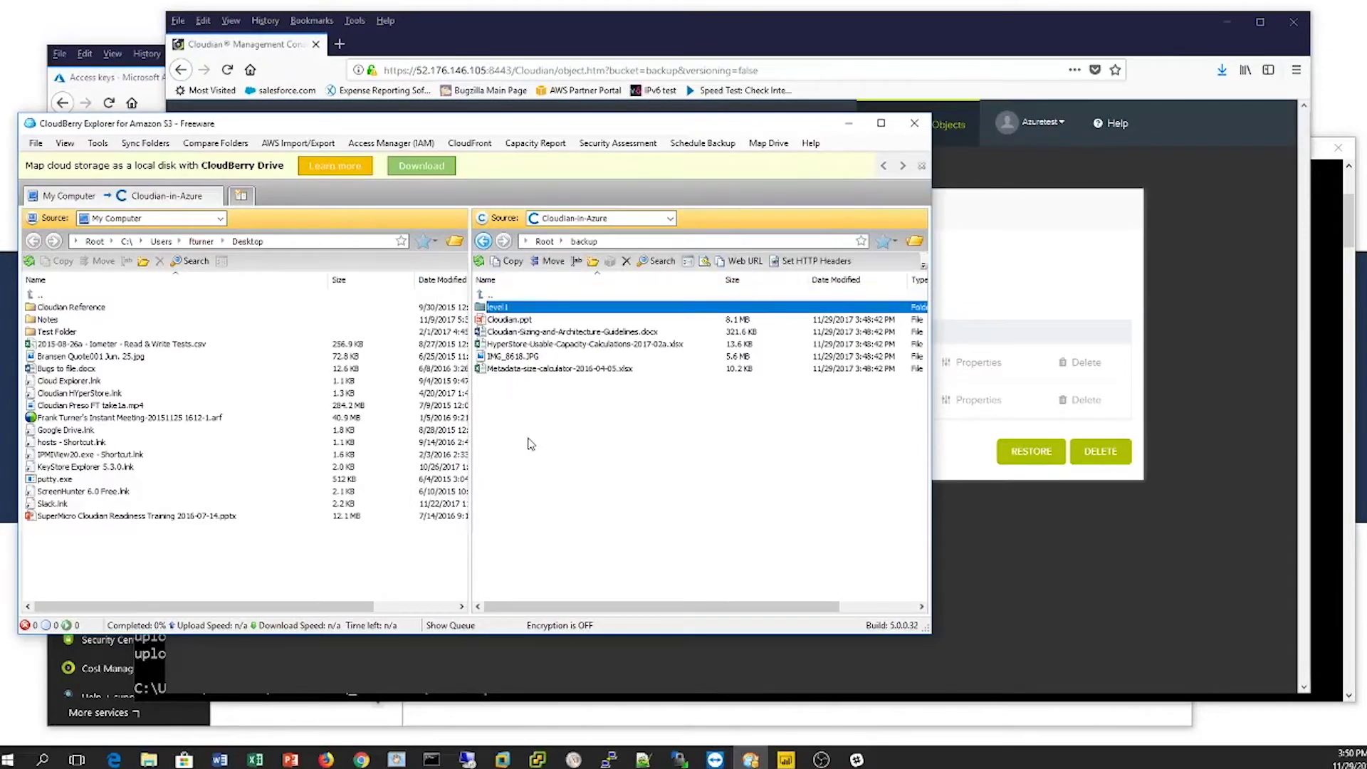
{"action": "double_click", "coordinate": [491, 307]}
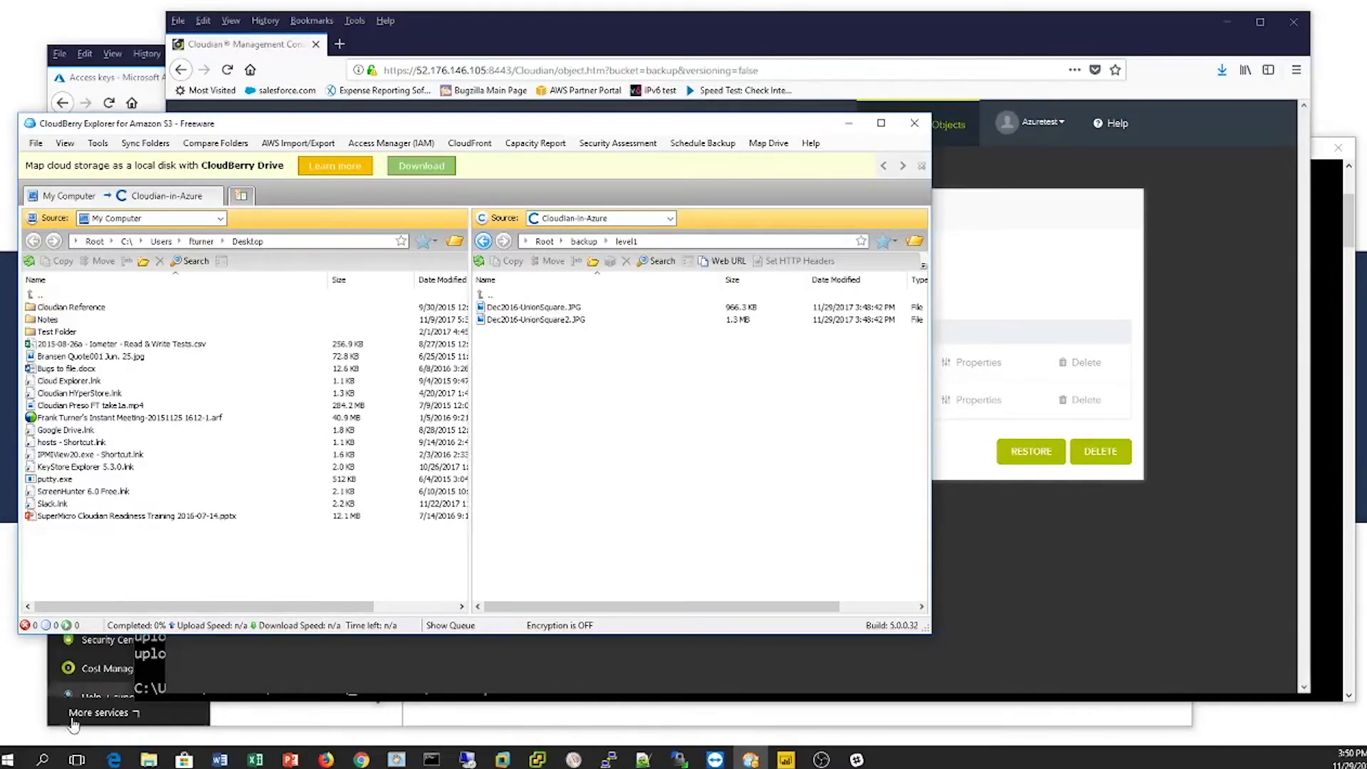
{"action": "mouse_move", "coordinate": [158, 763]}
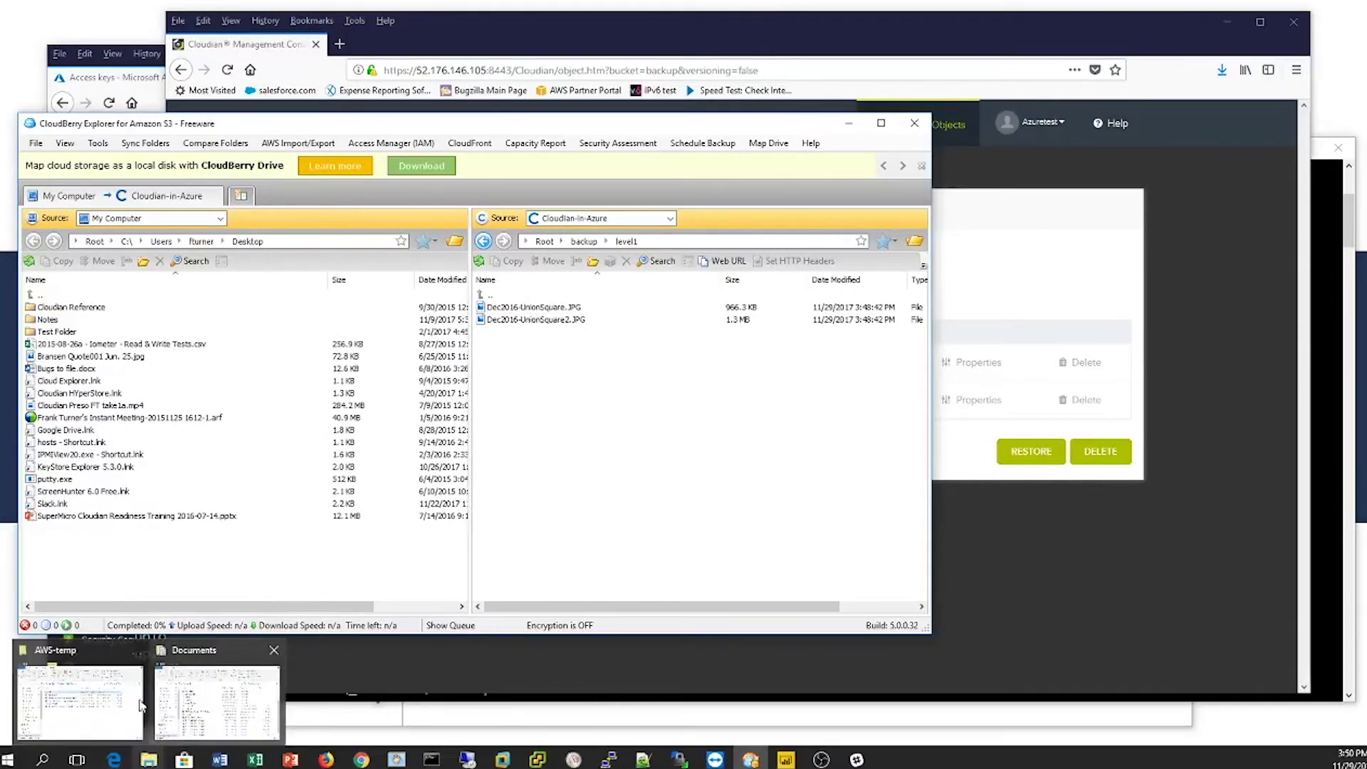
{"action": "left_click", "coordinate": [96, 703]}
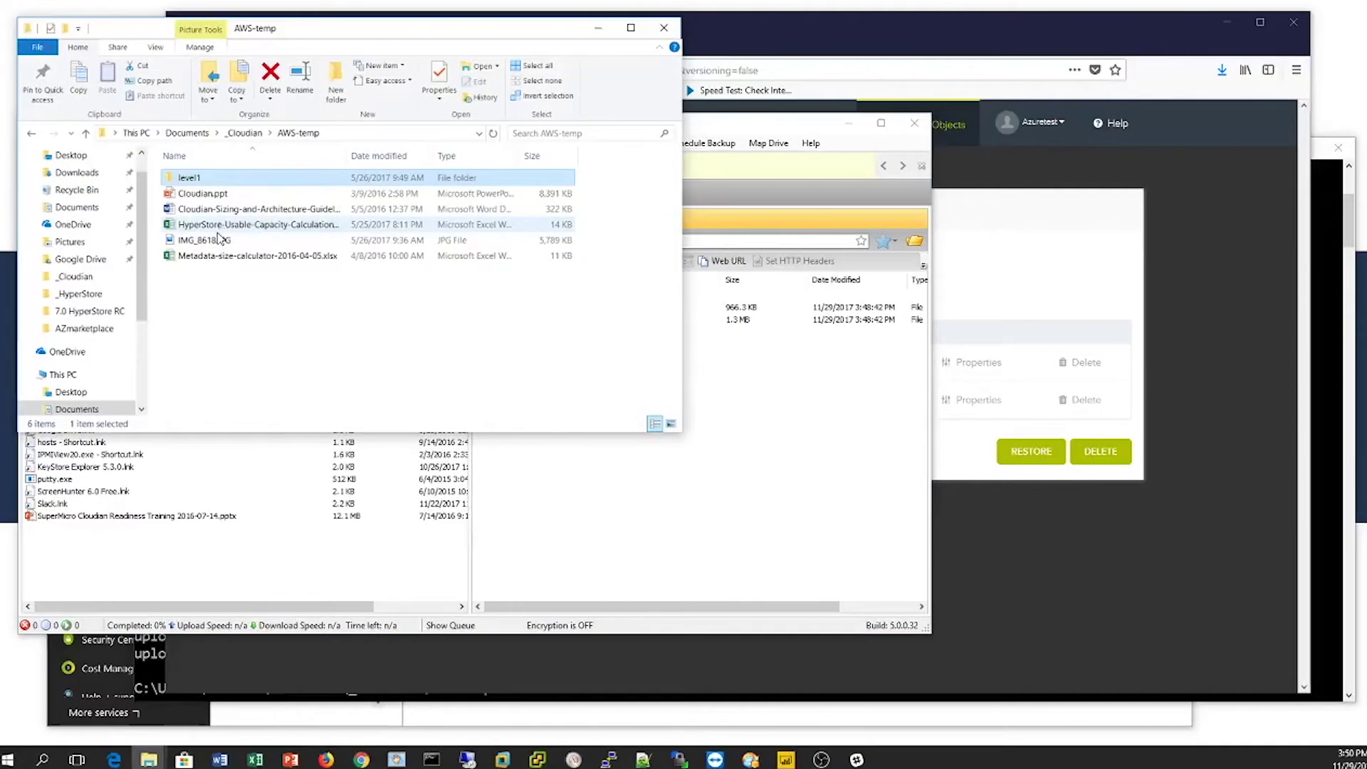
Duplicate IMG_8618.JPG locally and upload IMG_8618 - Copy.JPG into backup/level1 via CloudBerry
{"action": "left_click", "coordinate": [205, 241]}
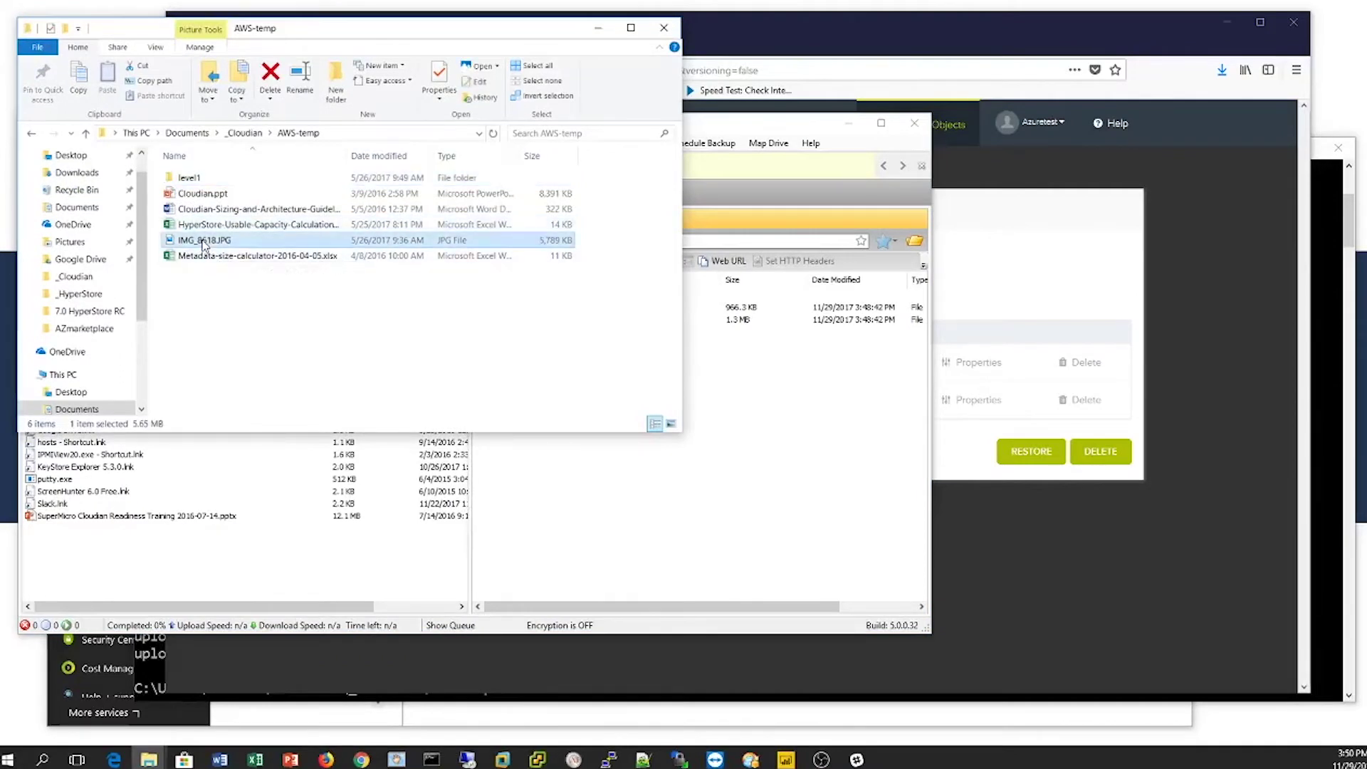
{"action": "left_click", "coordinate": [214, 313]}
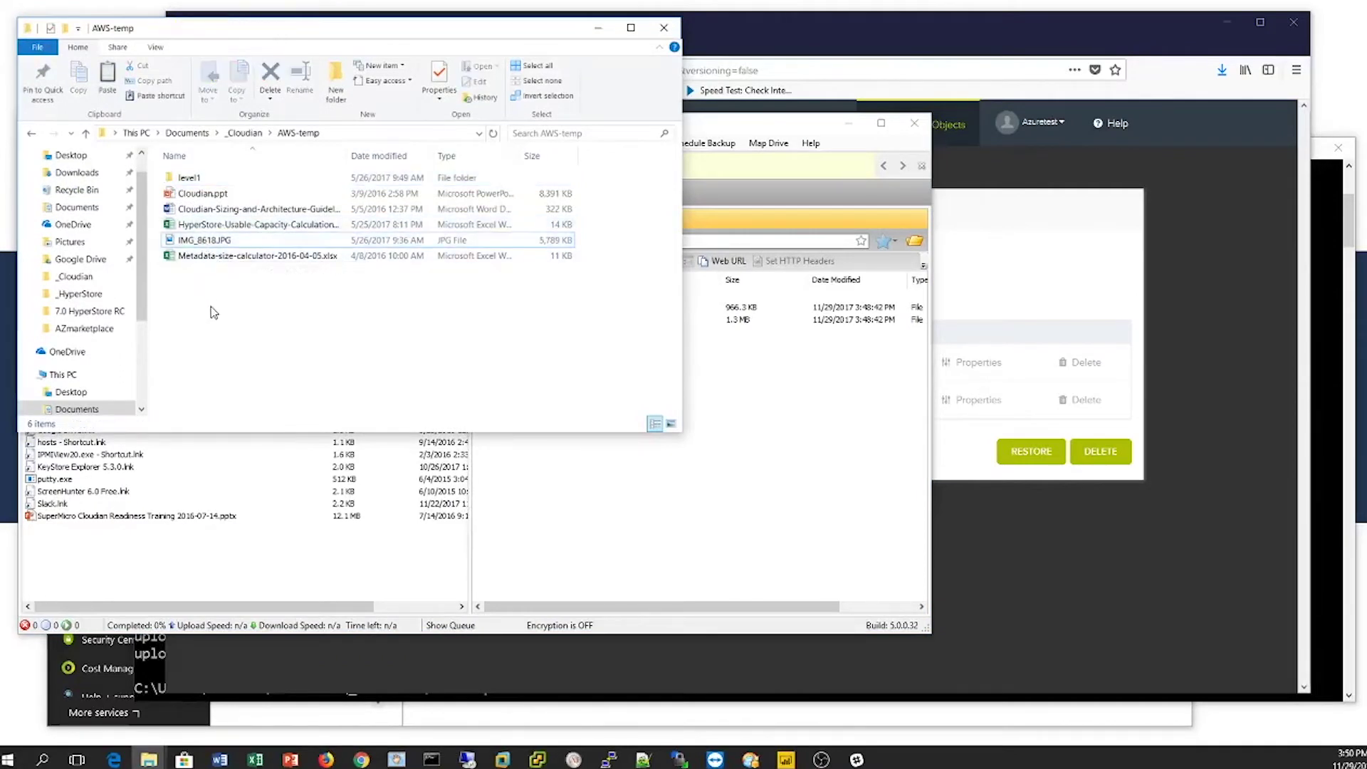
{"action": "key", "text": "ctrl+v"}
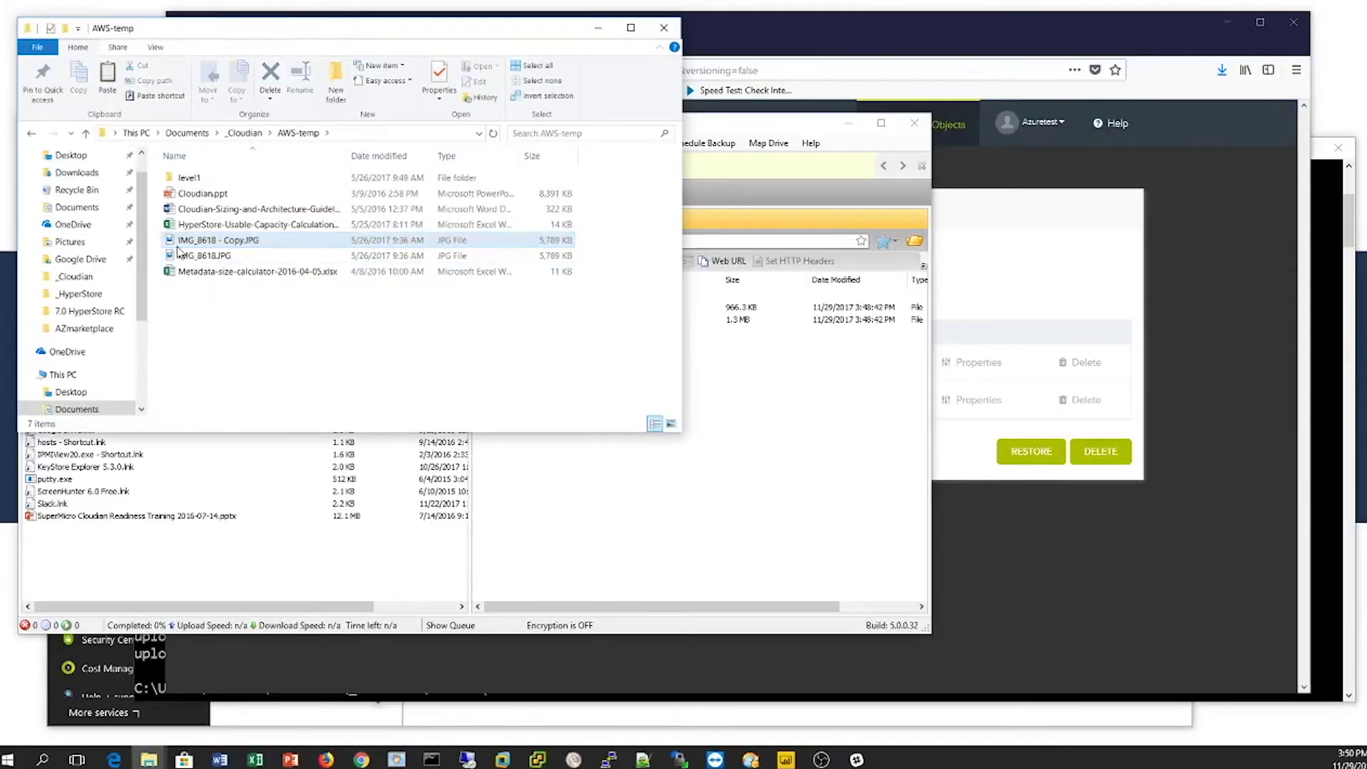
{"action": "left_click_drag", "start_coordinate": [170, 243], "coordinate": [688, 495]}
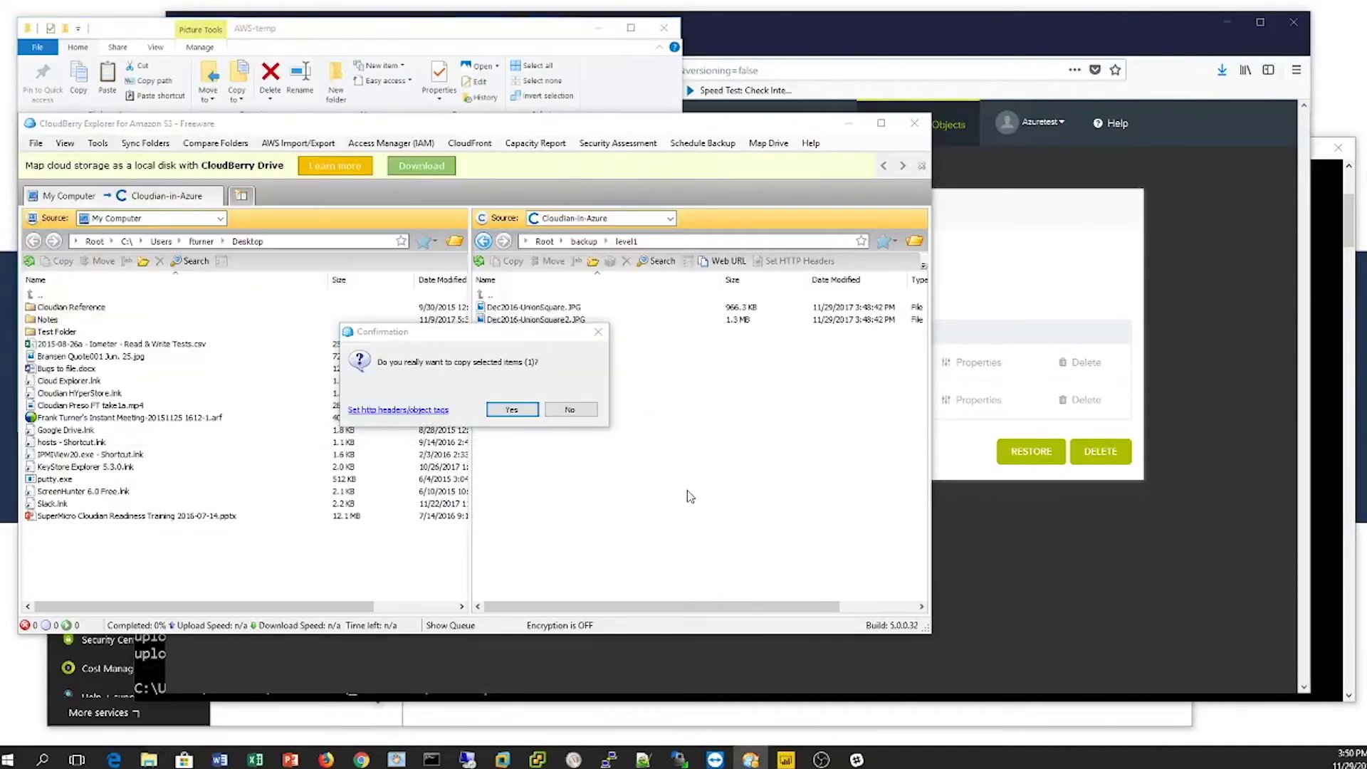
{"action": "left_click", "coordinate": [511, 410]}
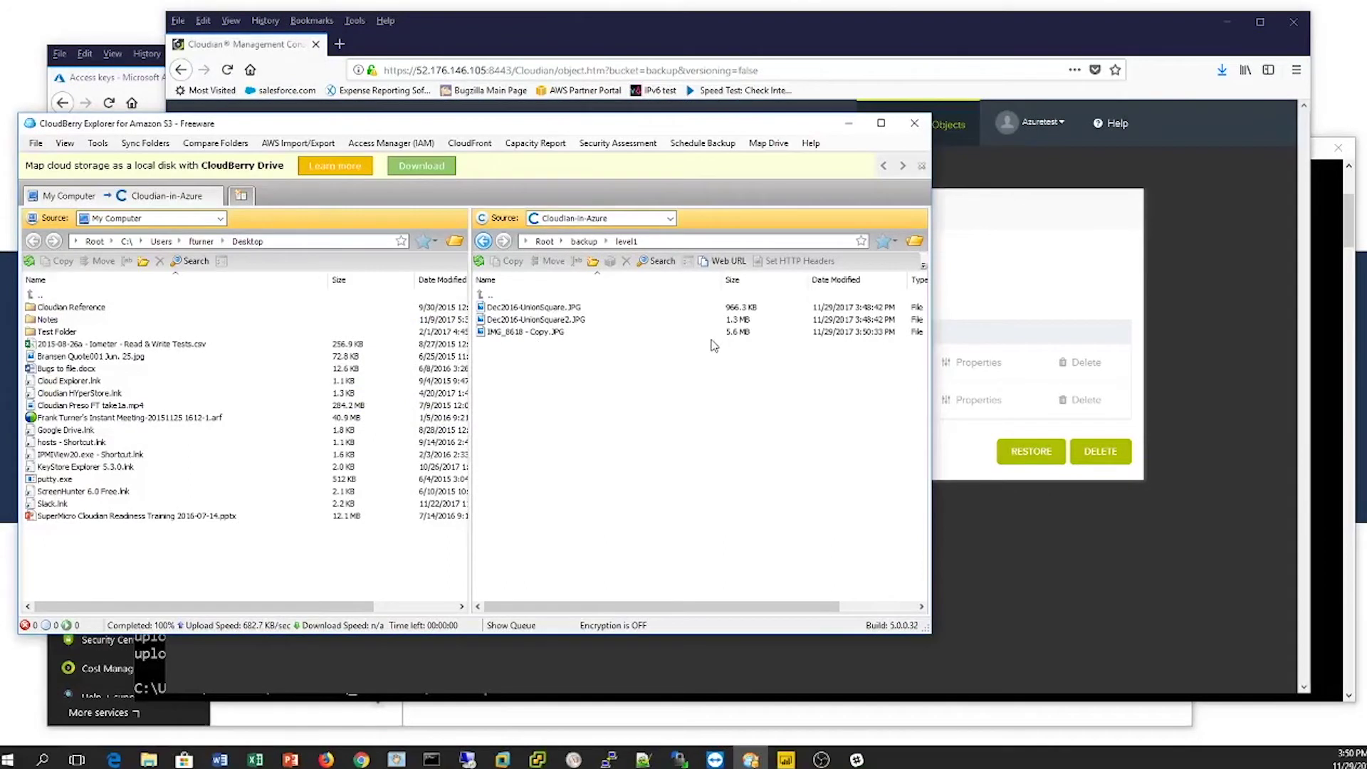
{"action": "left_click", "coordinate": [688, 49]}
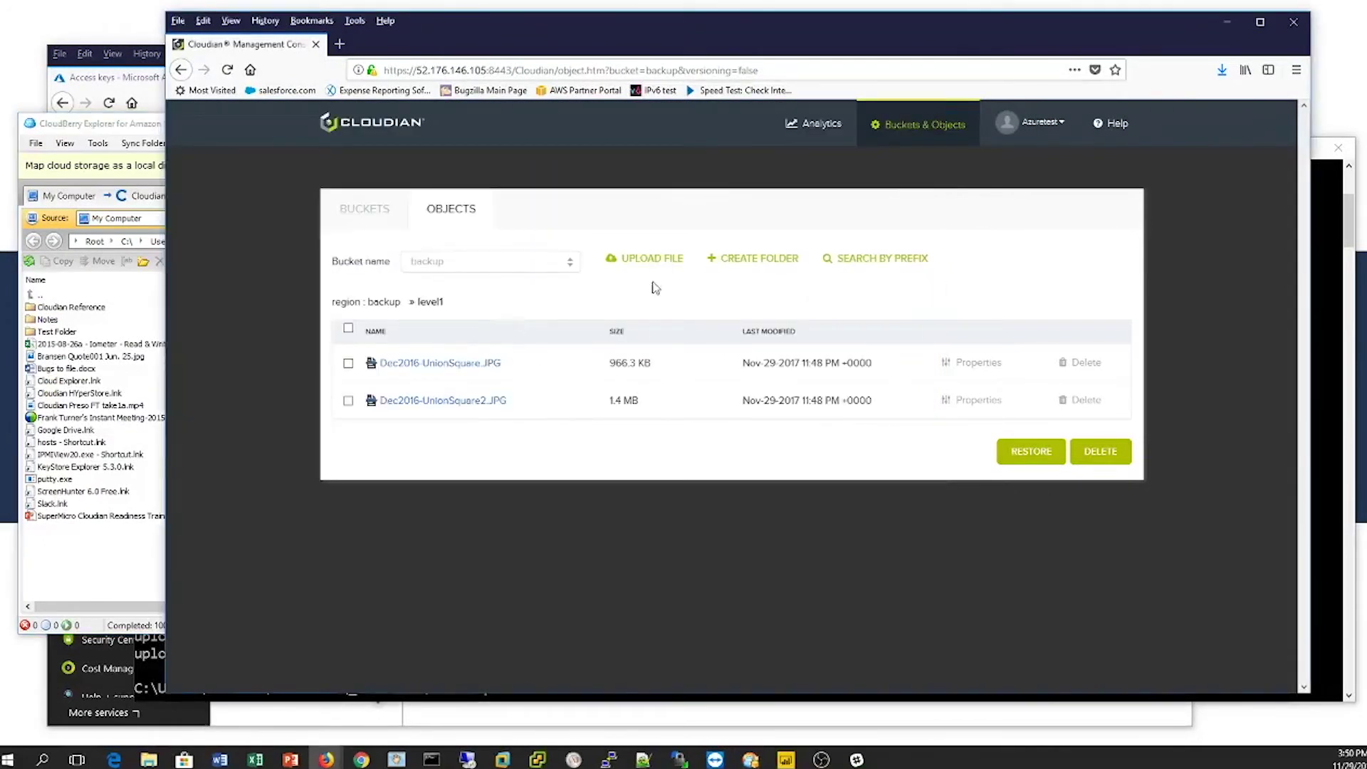
Reload Cloudian's bucket listing and open level1 to confirm IMG_8618 - Copy.JPG at 5.7 MB
{"action": "left_click", "coordinate": [229, 73]}
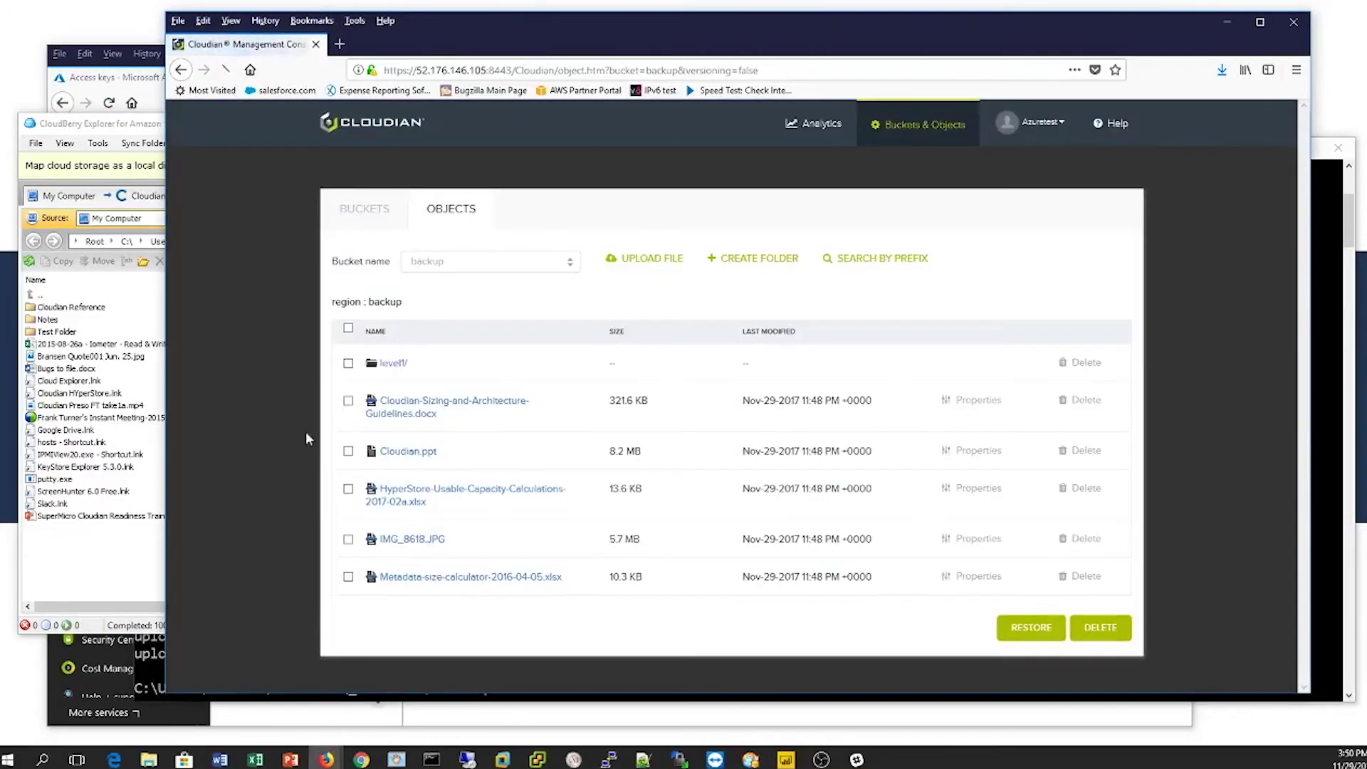
{"action": "left_click", "coordinate": [391, 363]}
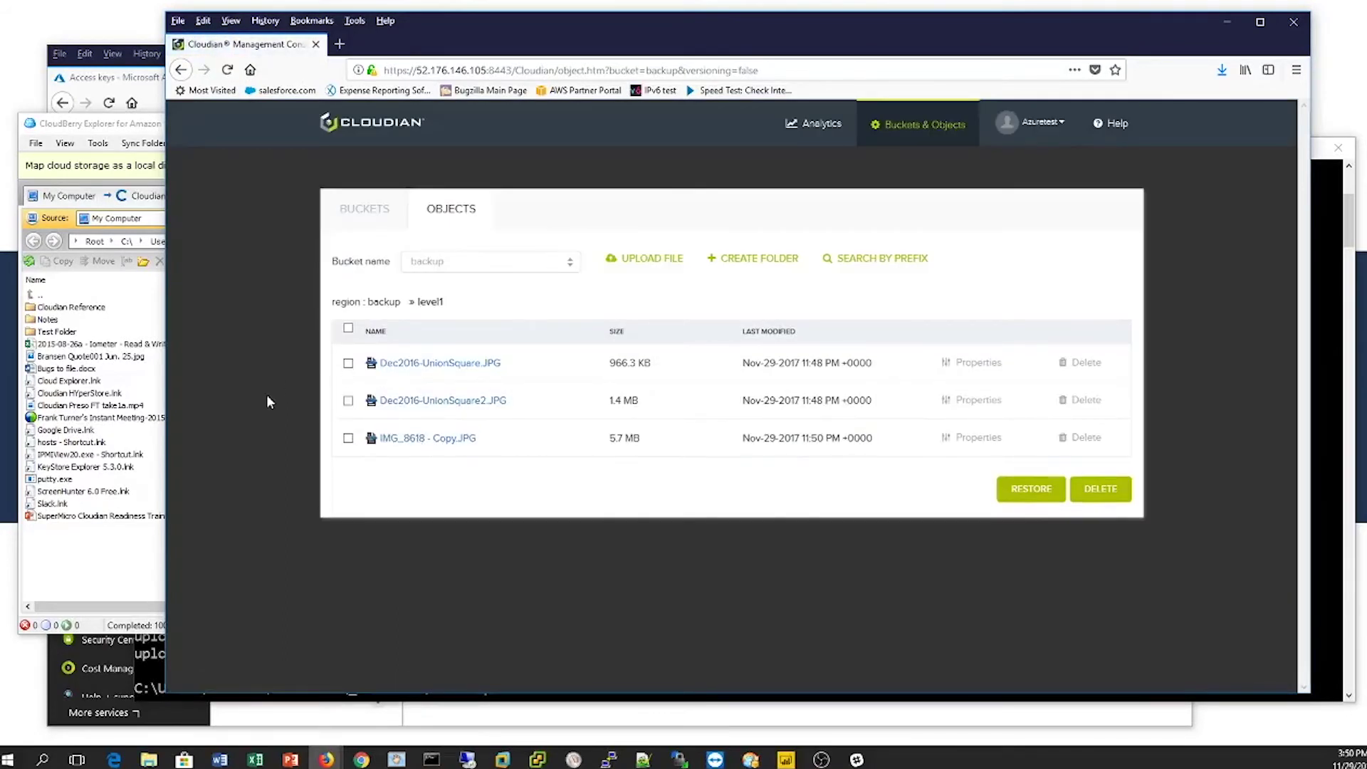
{"action": "left_click", "coordinate": [786, 759]}
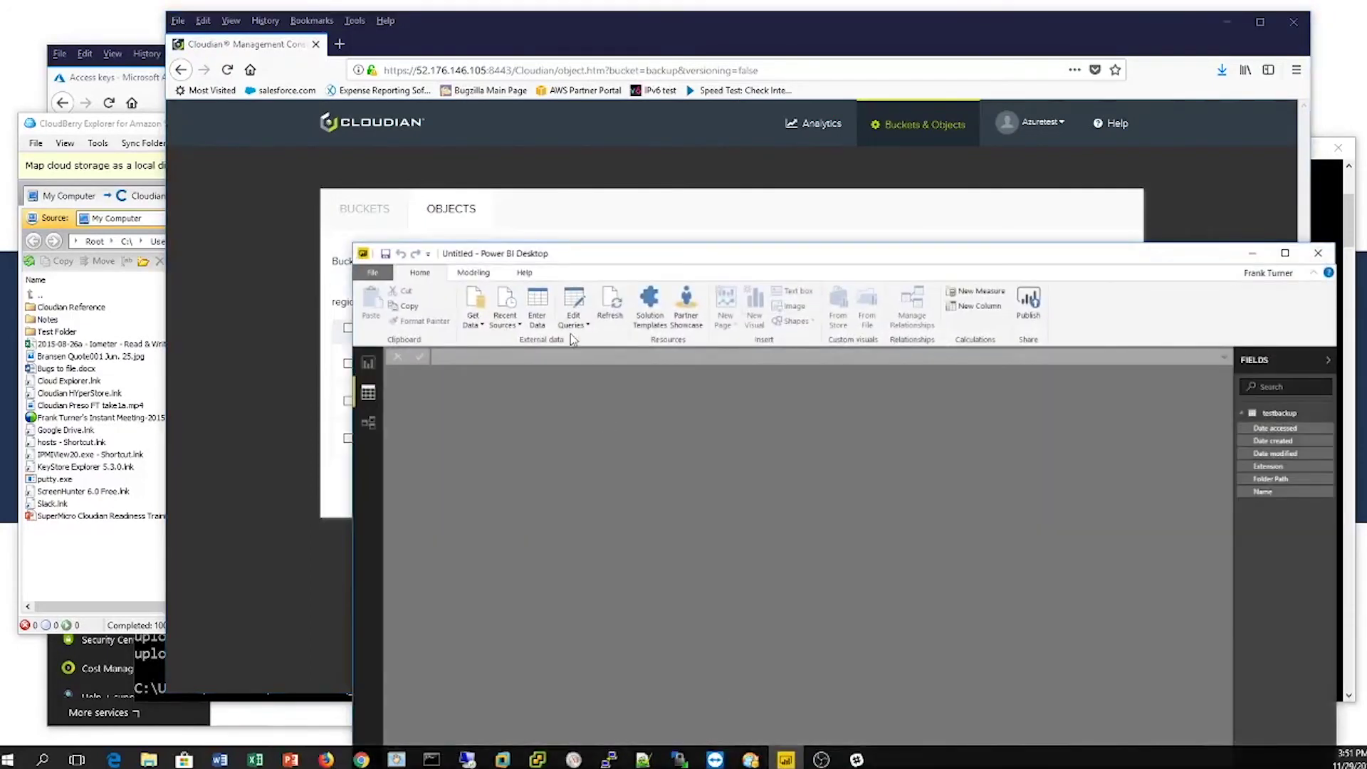
{"action": "left_click_drag", "start_coordinate": [575, 265], "coordinate": [328, 101]}
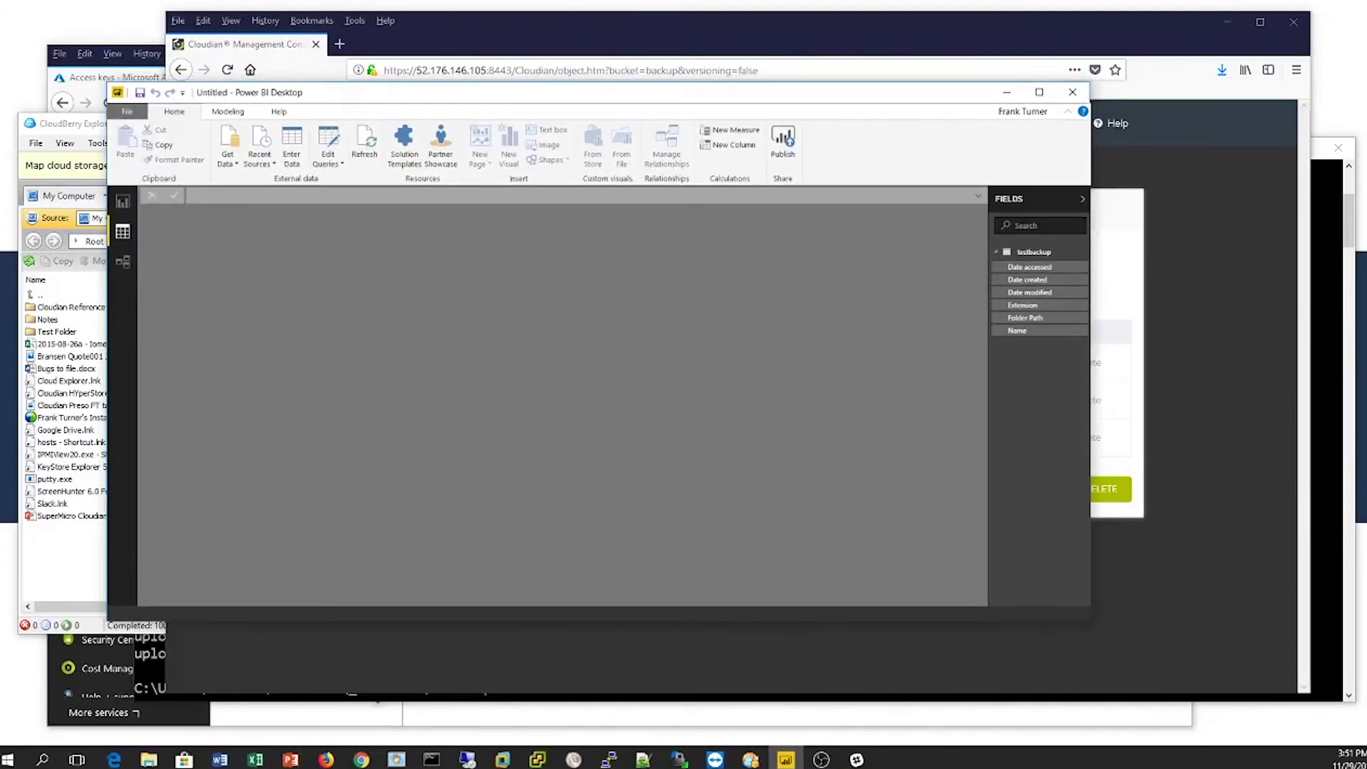
{"action": "left_click", "coordinate": [95, 84]}
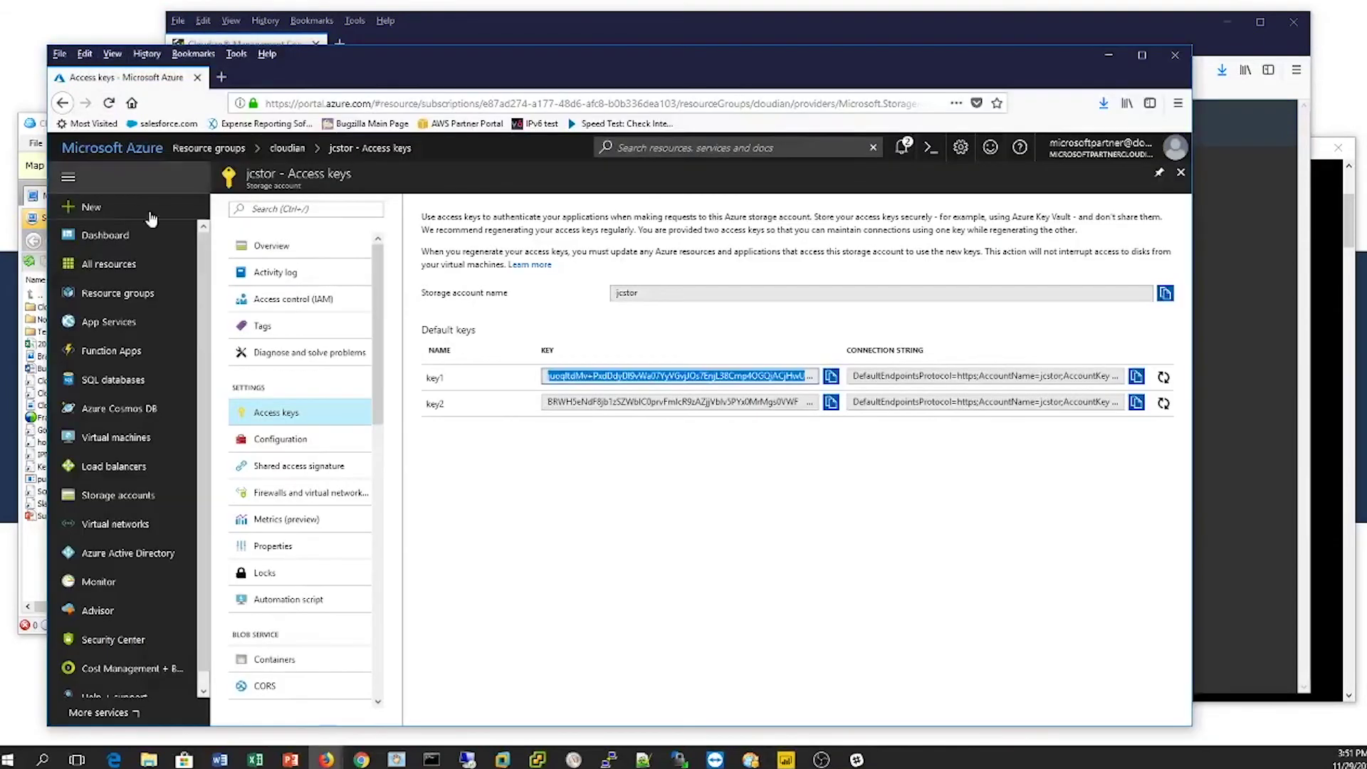
Browse jcstor's blobs to azurebackup/level1, confirming IMG_8618 - Copy.JPG at 5.65 MiB
{"action": "left_click", "coordinate": [269, 248]}
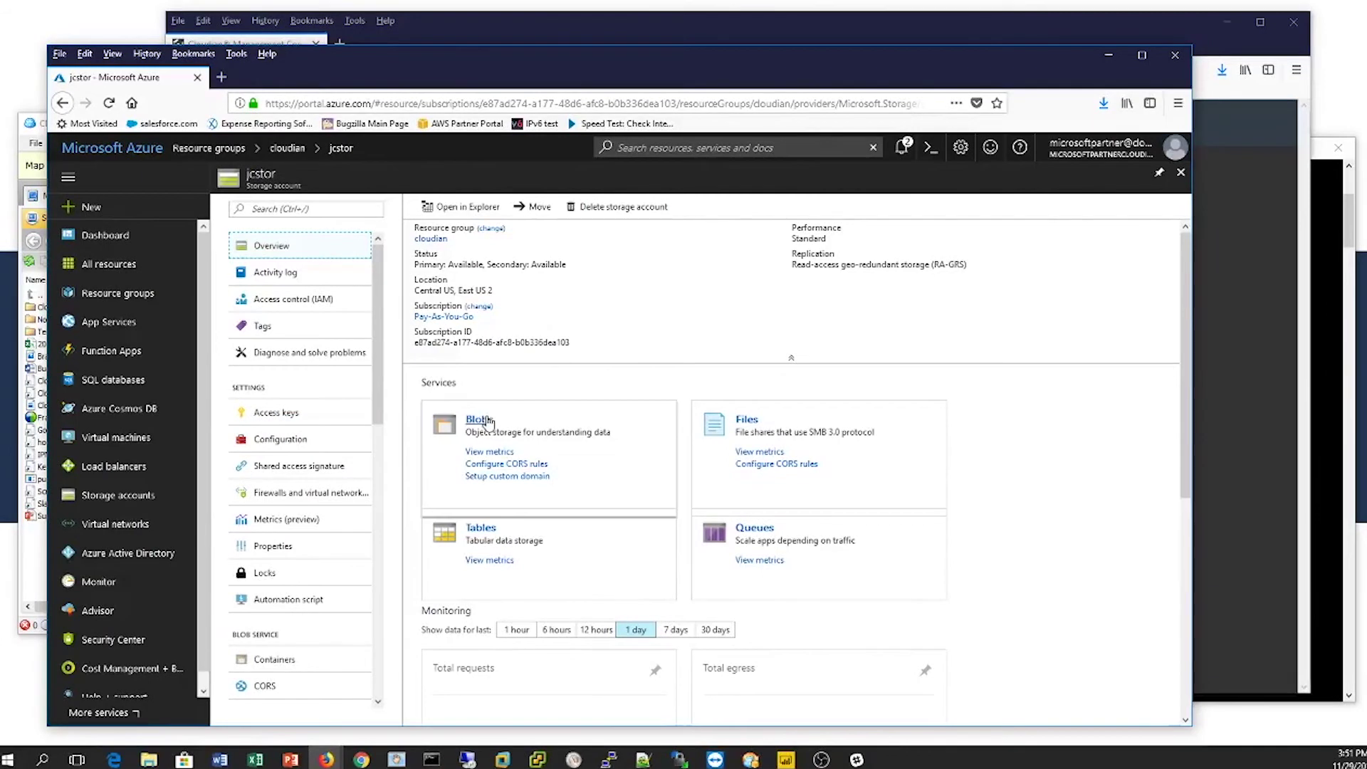
{"action": "left_click", "coordinate": [478, 419]}
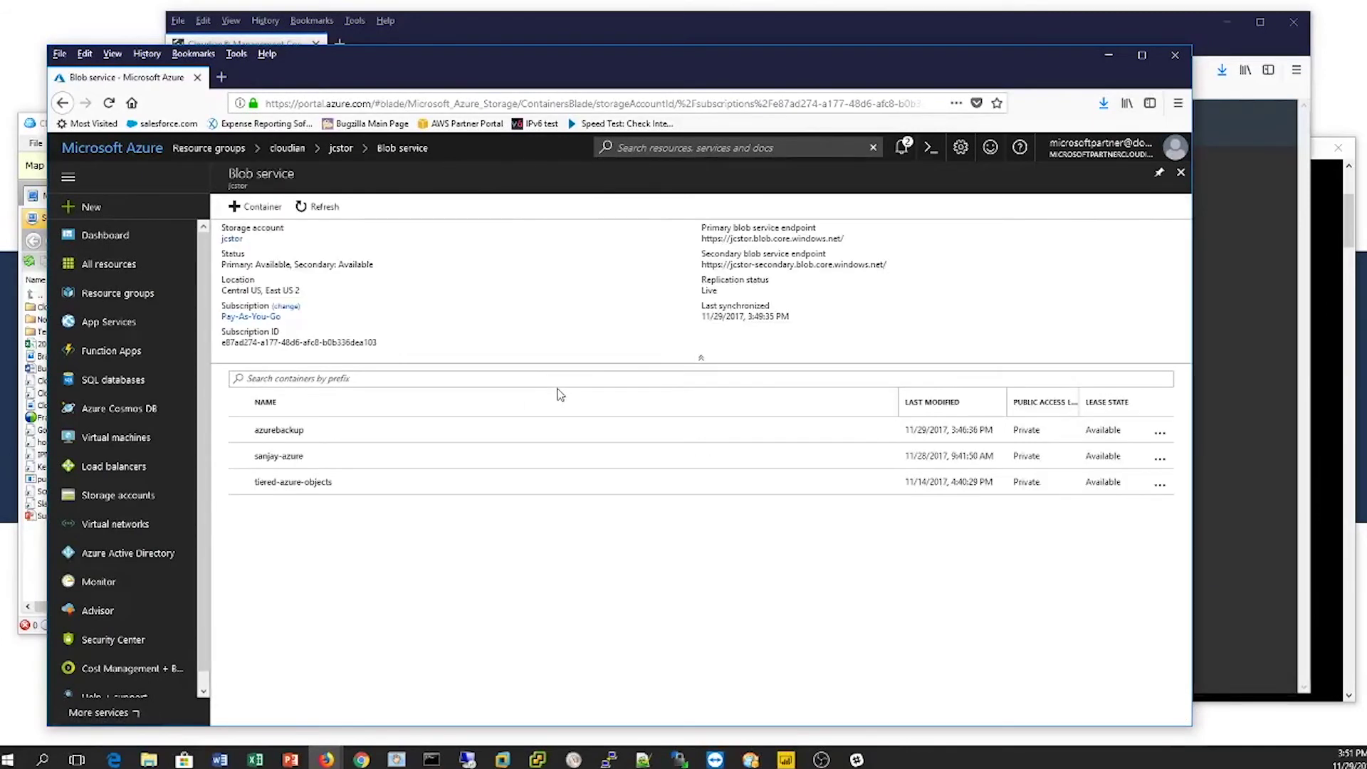
{"action": "left_click", "coordinate": [271, 433]}
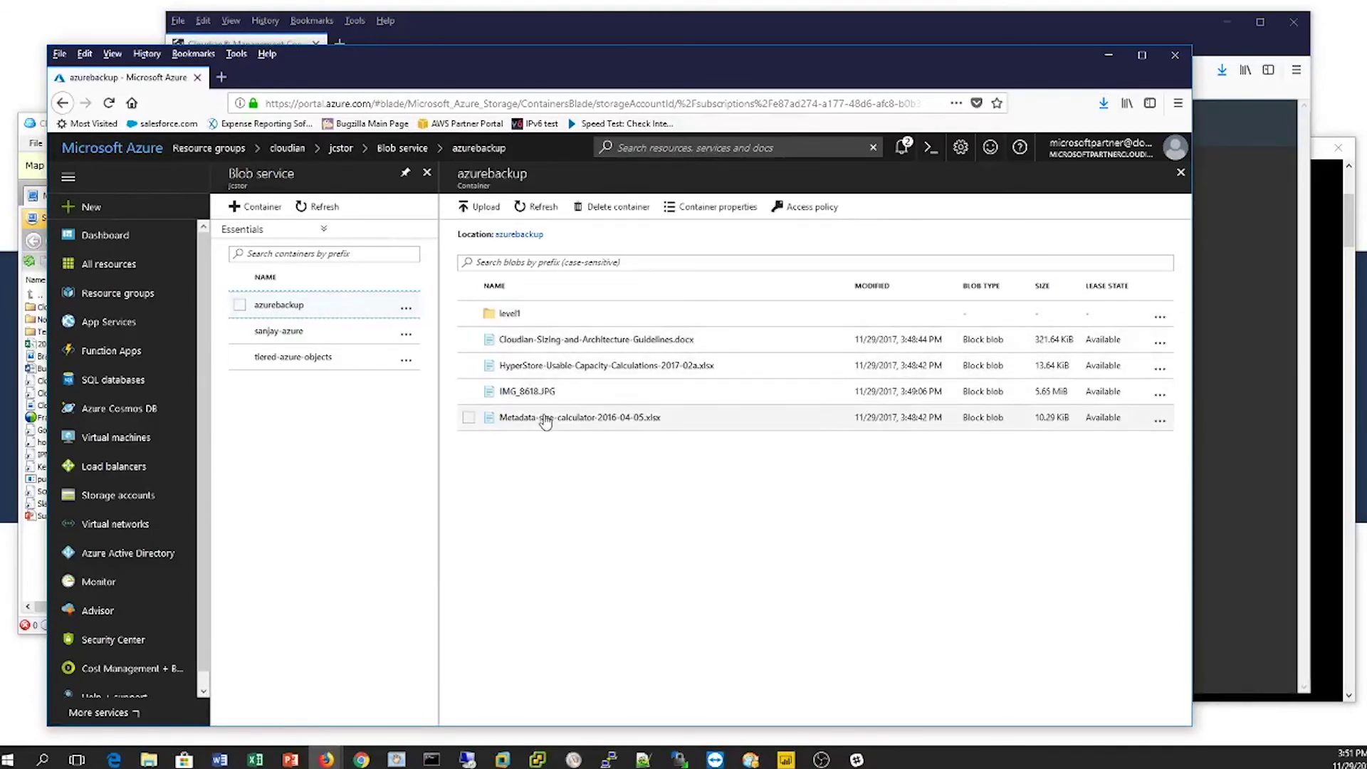
{"action": "left_click", "coordinate": [508, 314]}
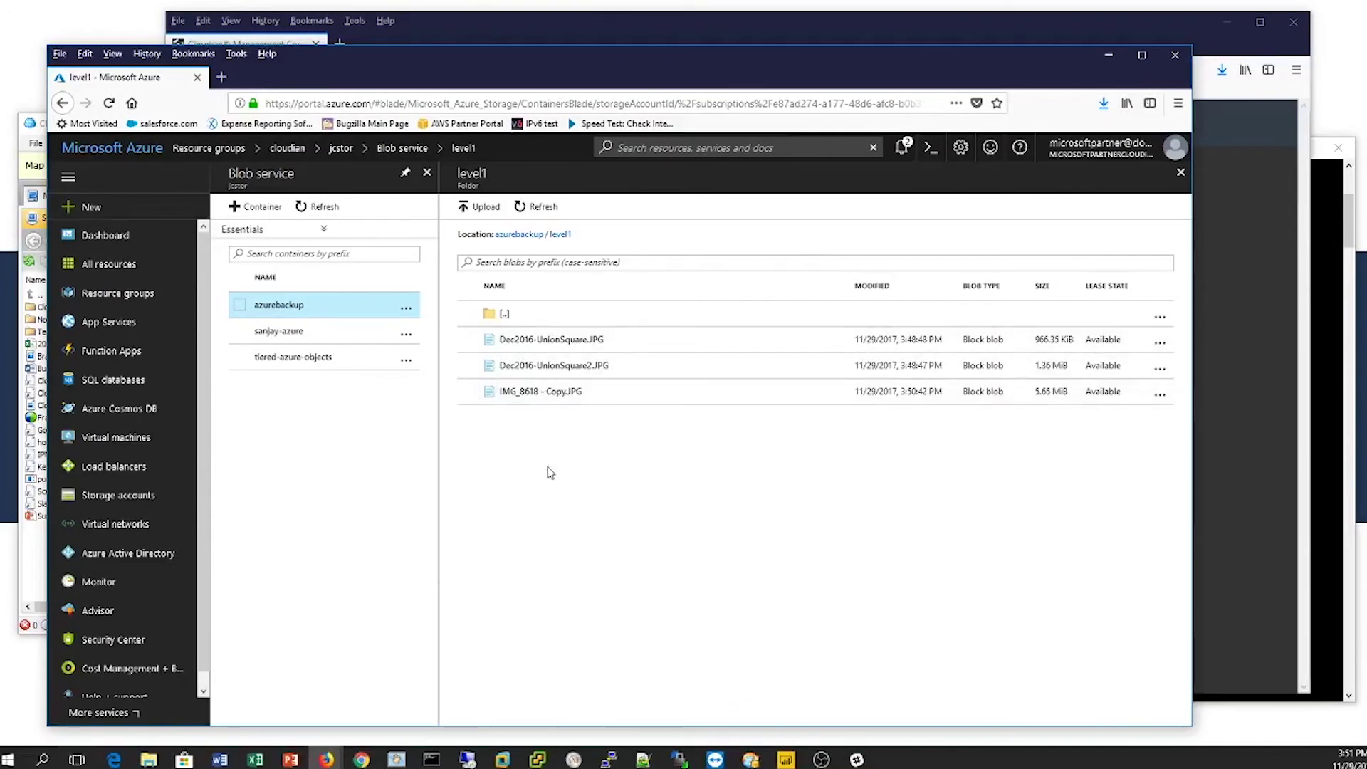
{"action": "left_click", "coordinate": [787, 760]}
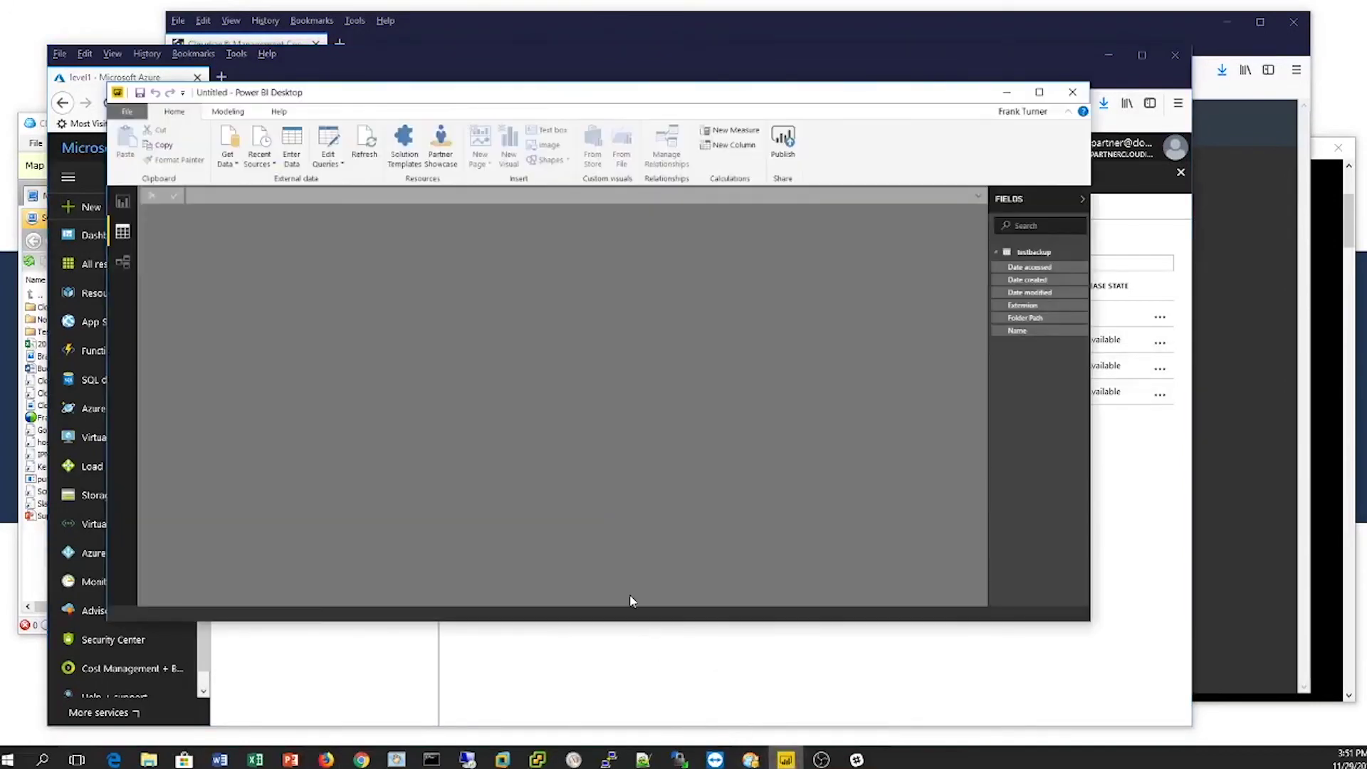
Connect to the recent jcstor source, tick the azurebackup container in Navigator and load it
{"action": "left_click", "coordinate": [264, 160]}
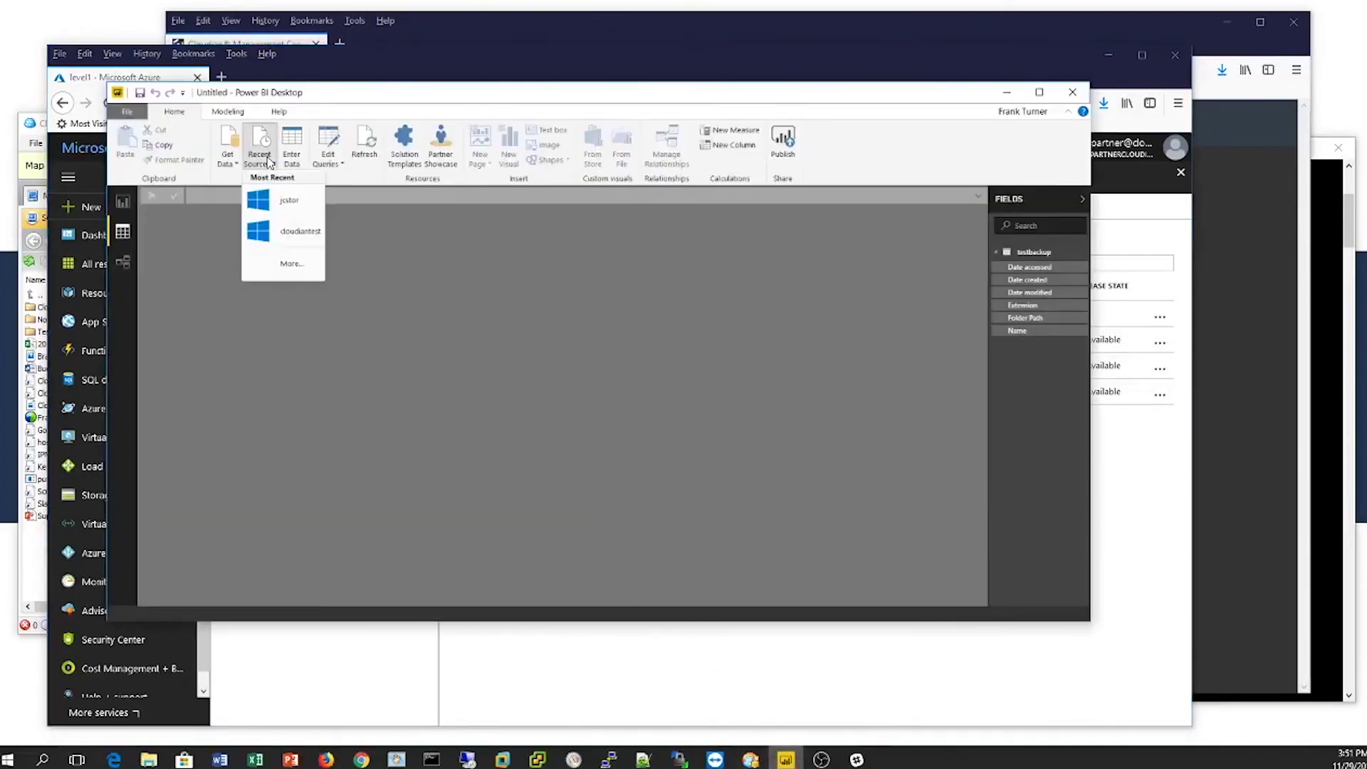
{"action": "left_click", "coordinate": [275, 202]}
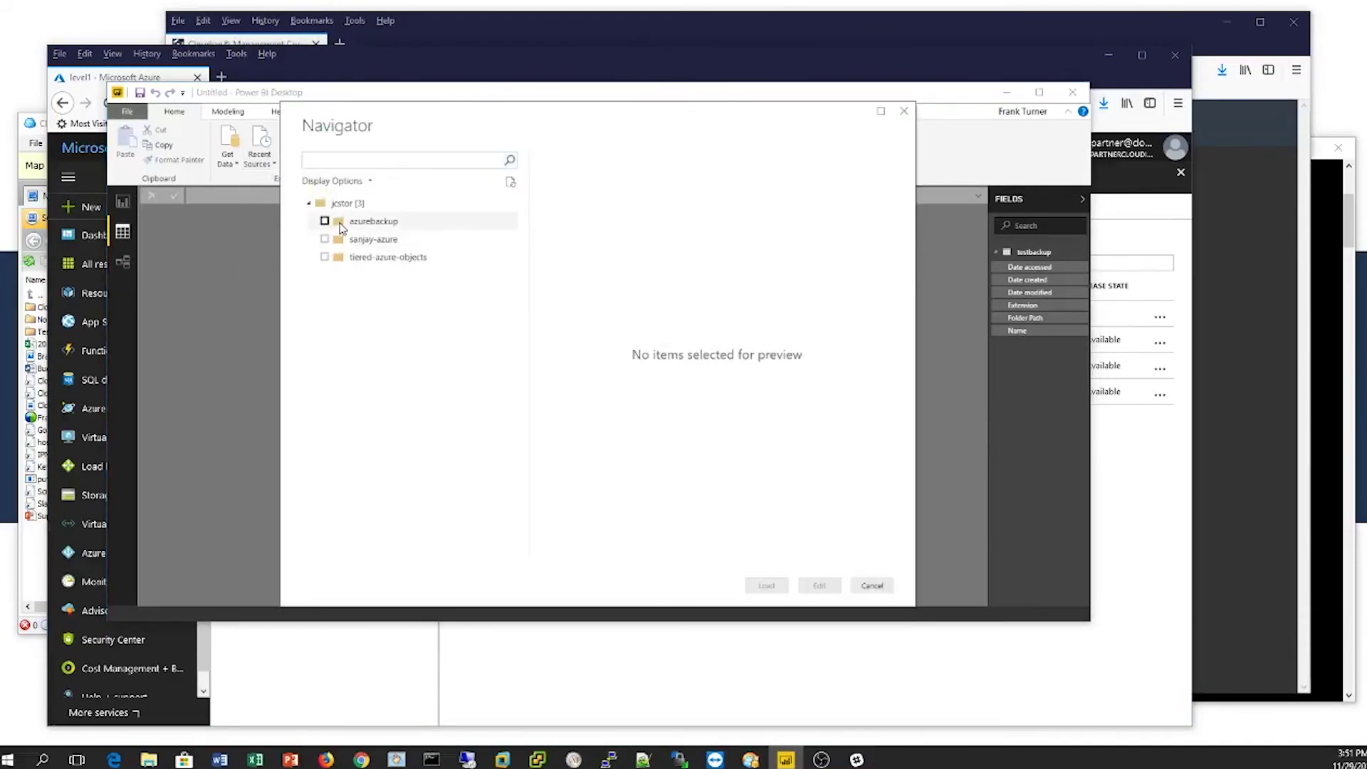
{"action": "left_click", "coordinate": [341, 225]}
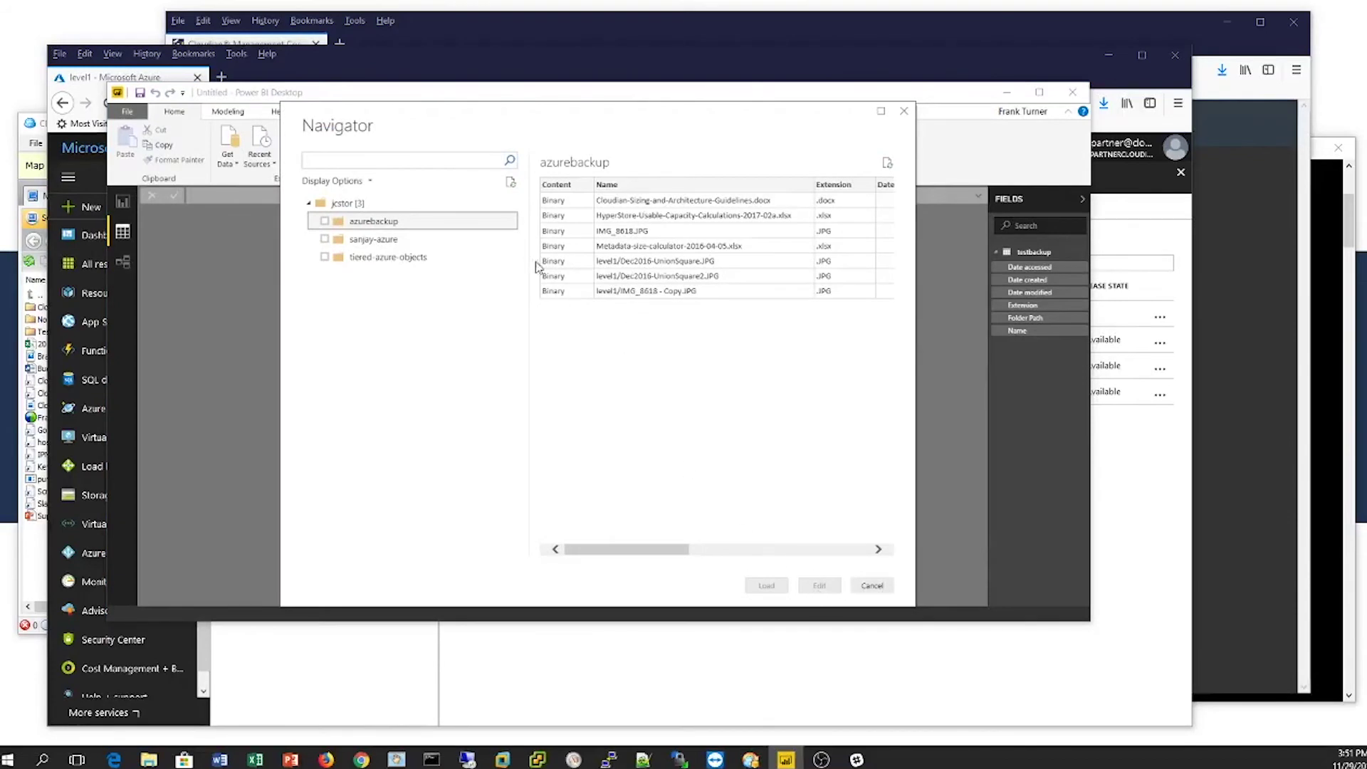
{"action": "left_click", "coordinate": [325, 220]}
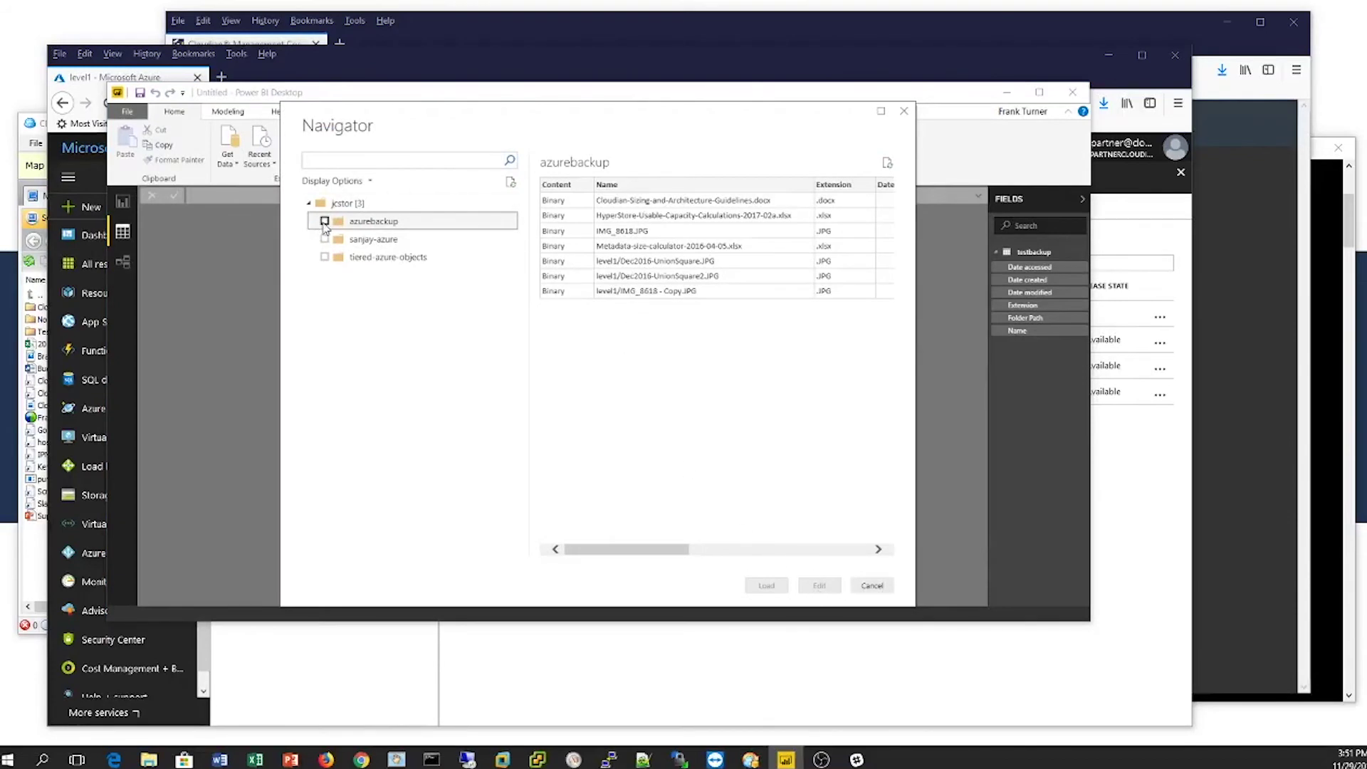
{"action": "left_click", "coordinate": [766, 584]}
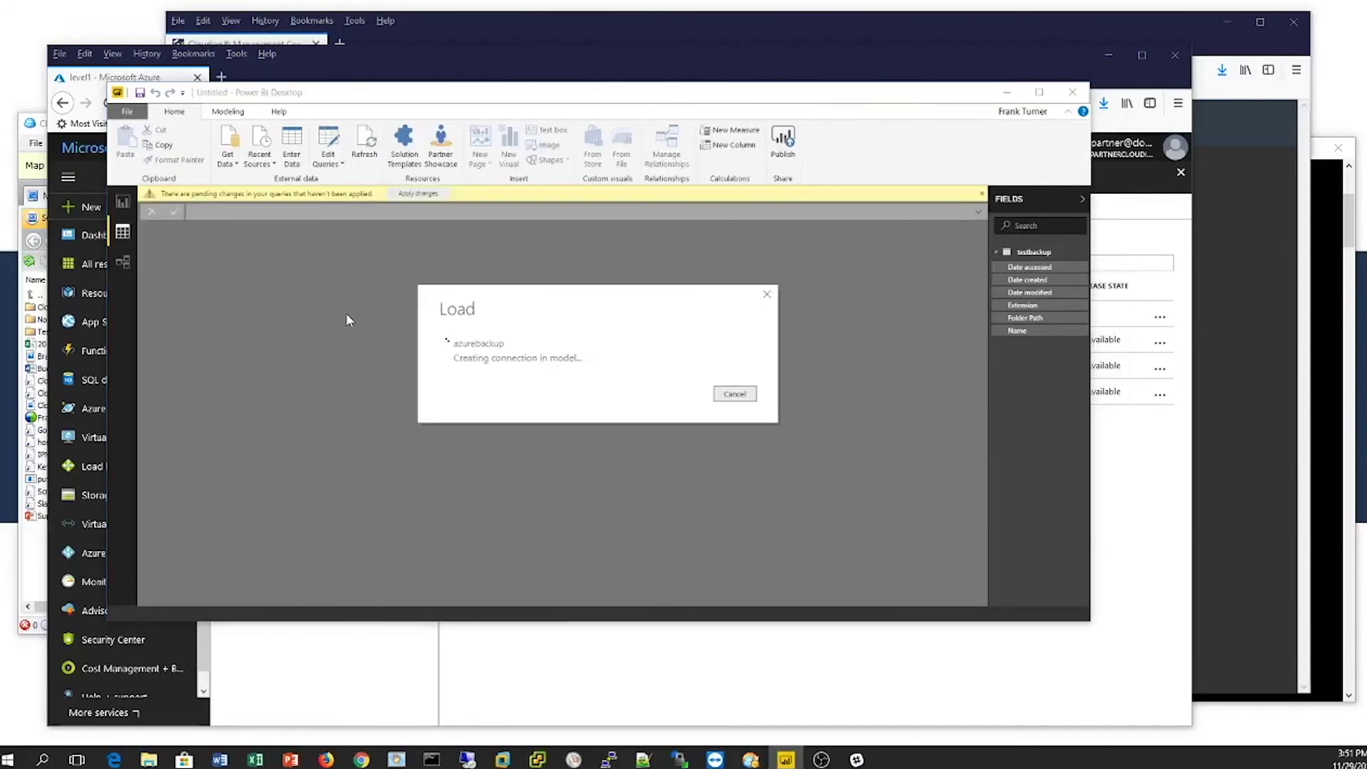